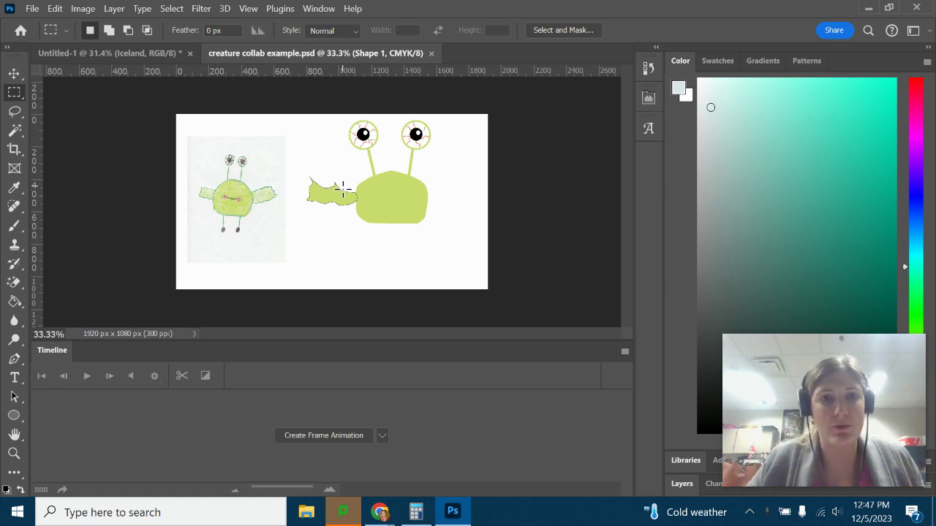
Step: Set up a 1920 × 1080 pixel New Document, then cancel without creating it
mouse_move(831, 417)
drag(832, 362, 791, 103)
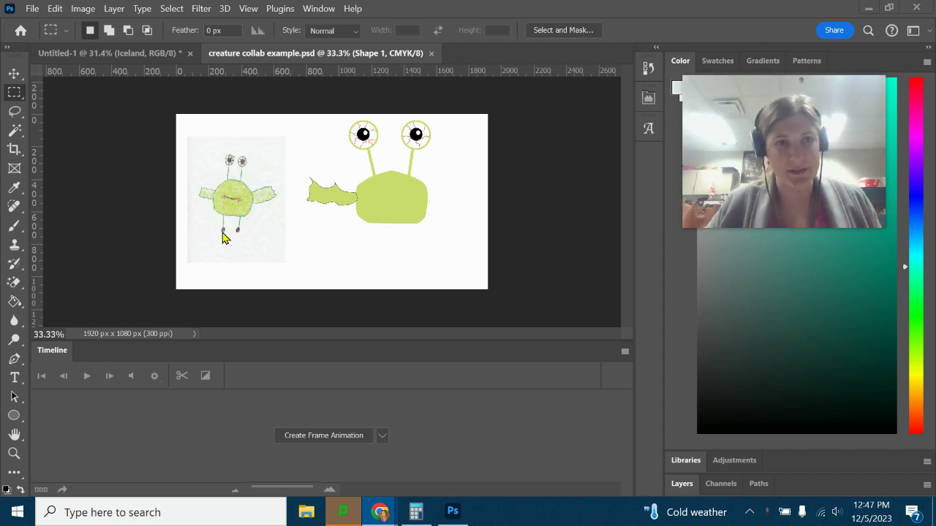
click(32, 8)
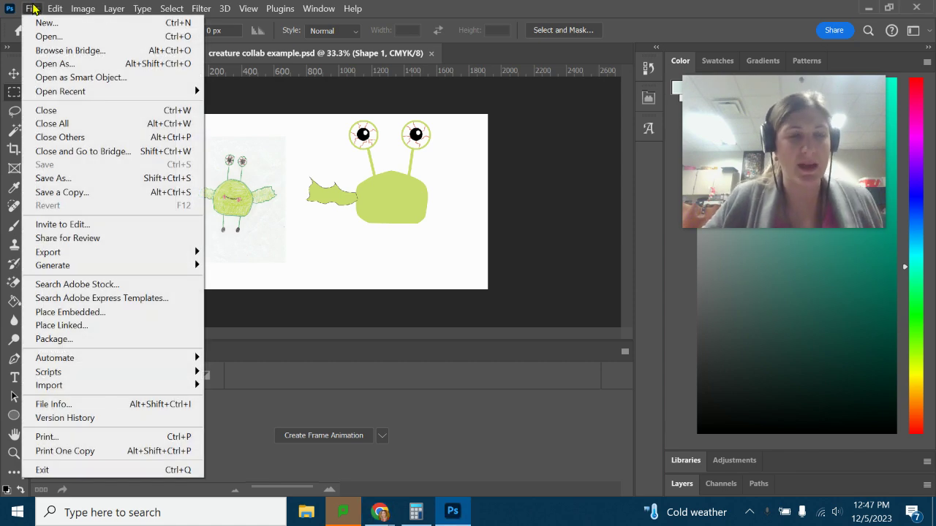
click(40, 23)
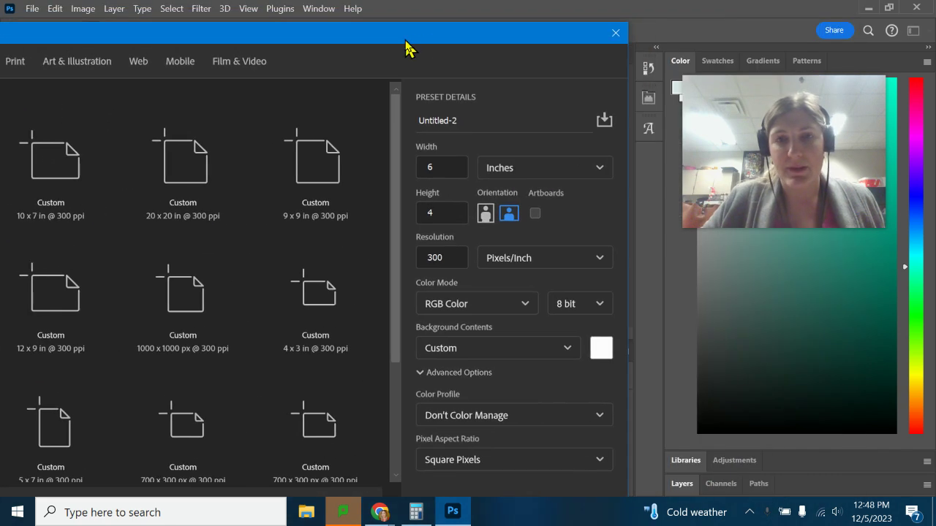
click(512, 168)
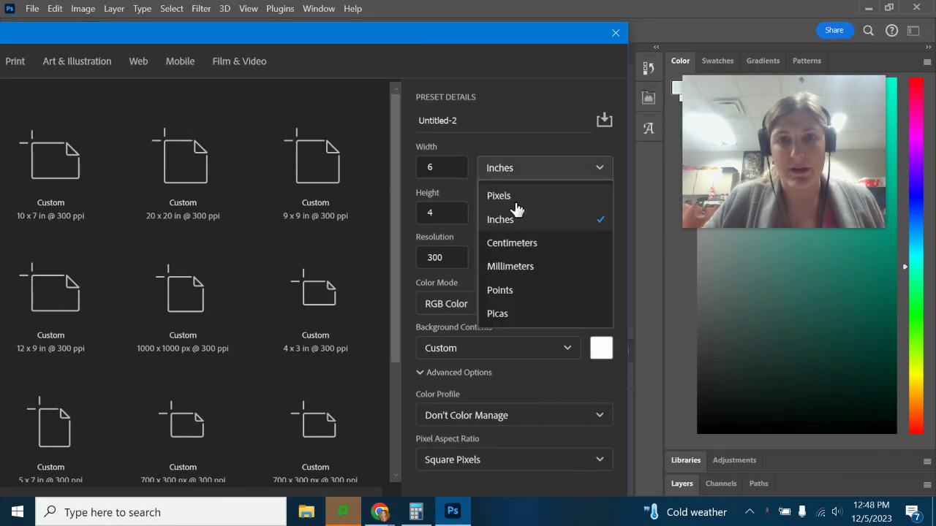
click(512, 195)
double_click(452, 169)
text(1920)
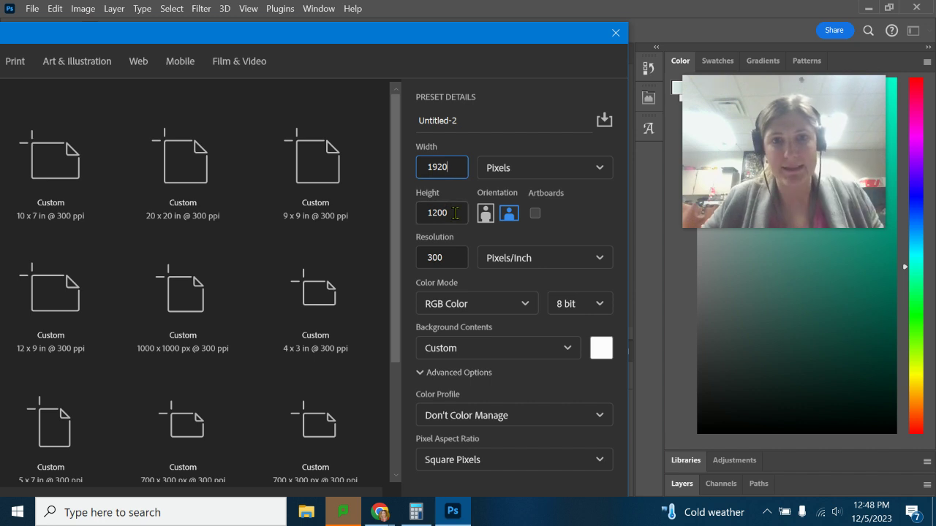
key(Tab)
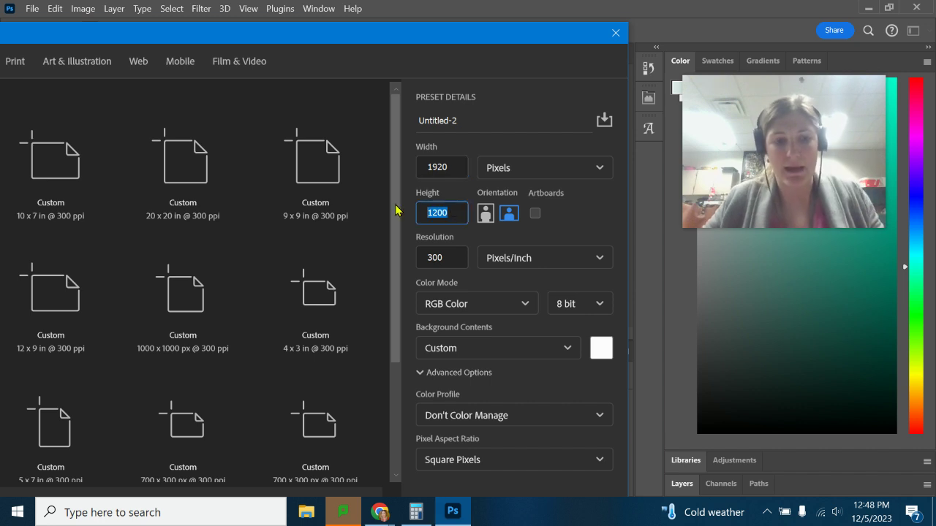
text(1080)
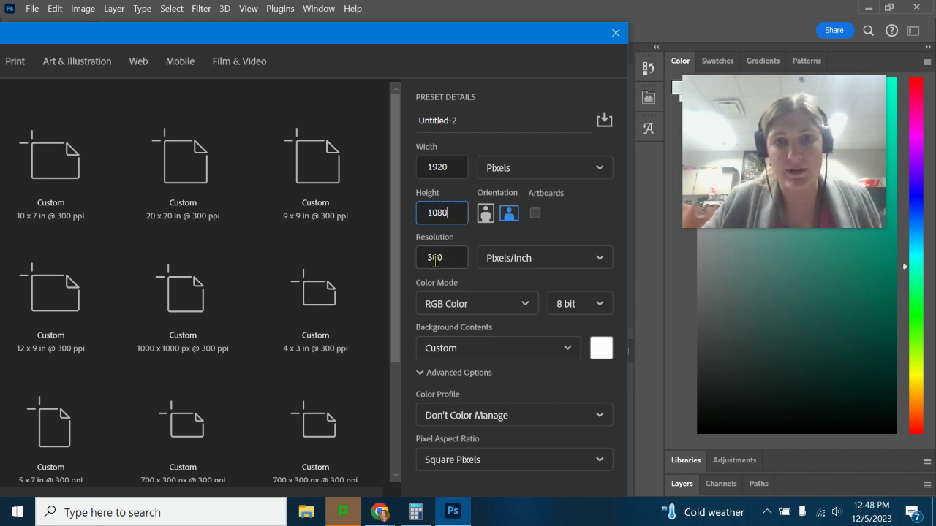
drag(483, 40, 560, 8)
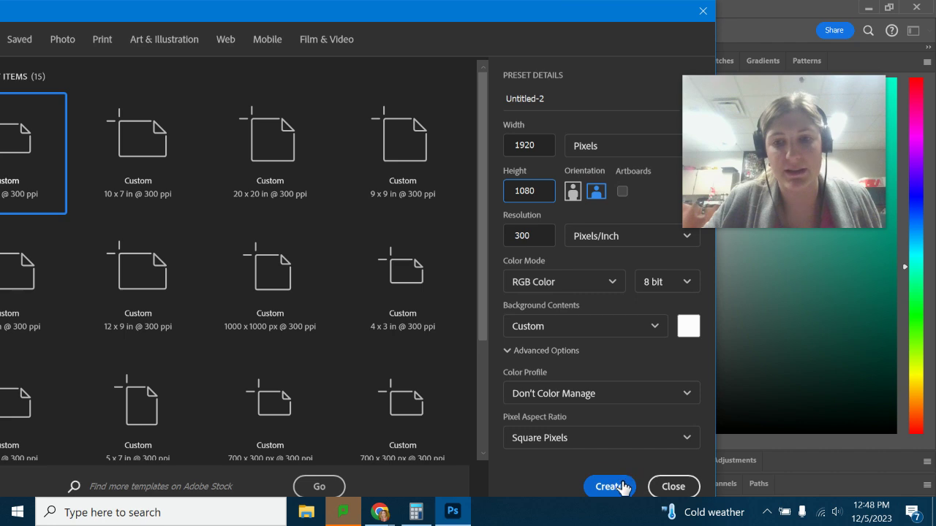
click(673, 487)
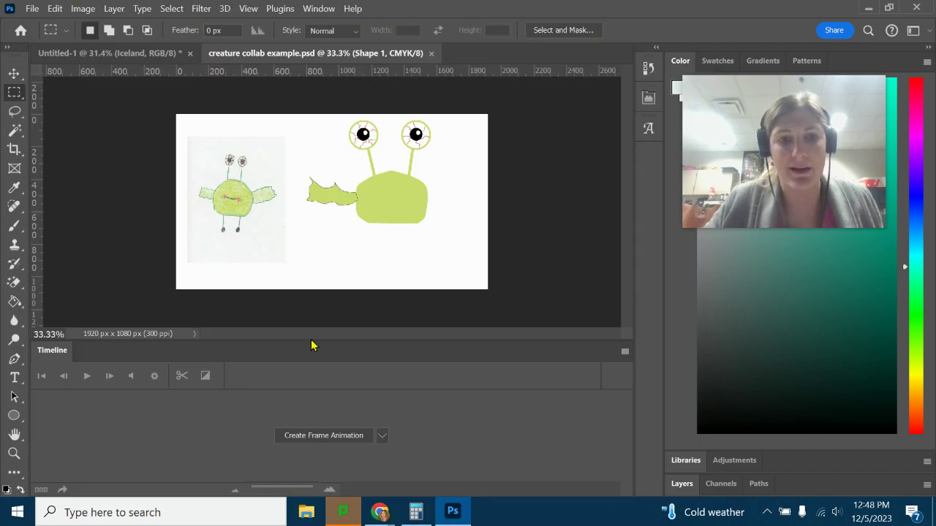
Step: Drag the divider above the Timeline lower to enlarge the canvas area
drag(312, 340, 314, 385)
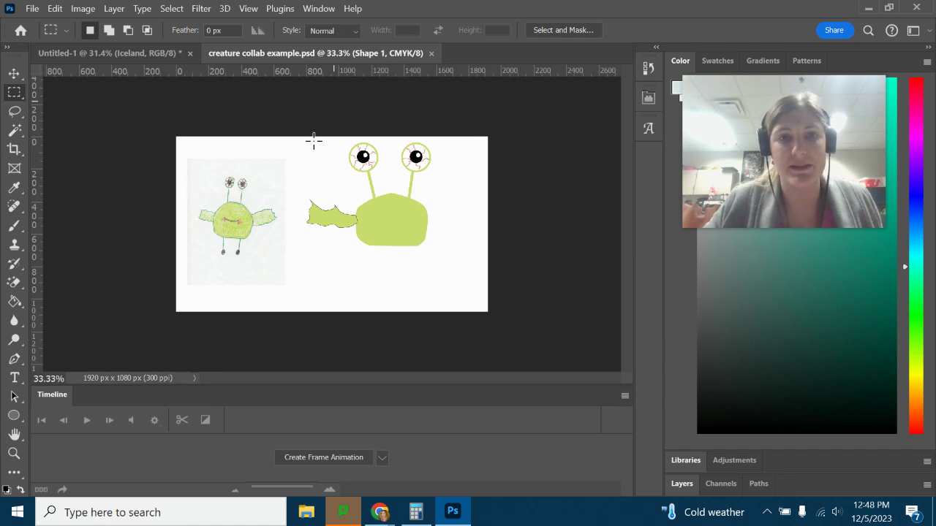
drag(854, 130, 836, 206)
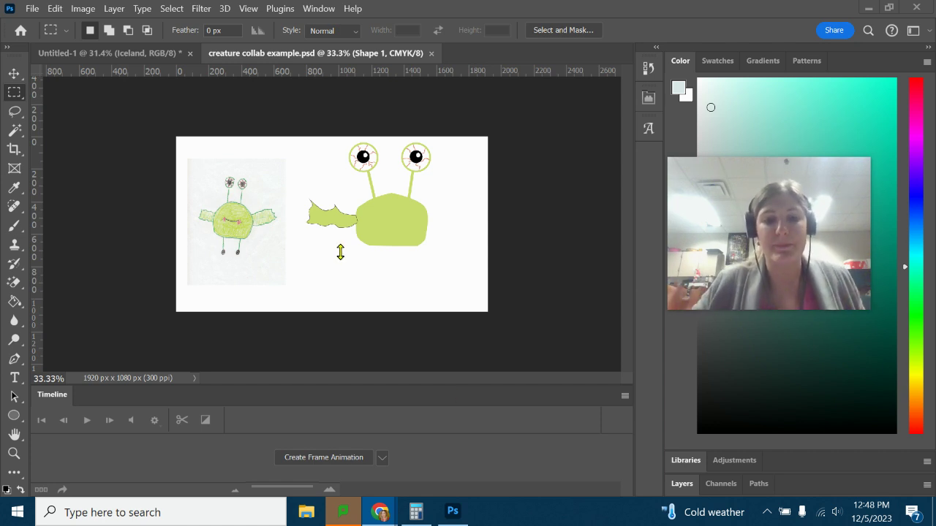
mouse_move(380, 516)
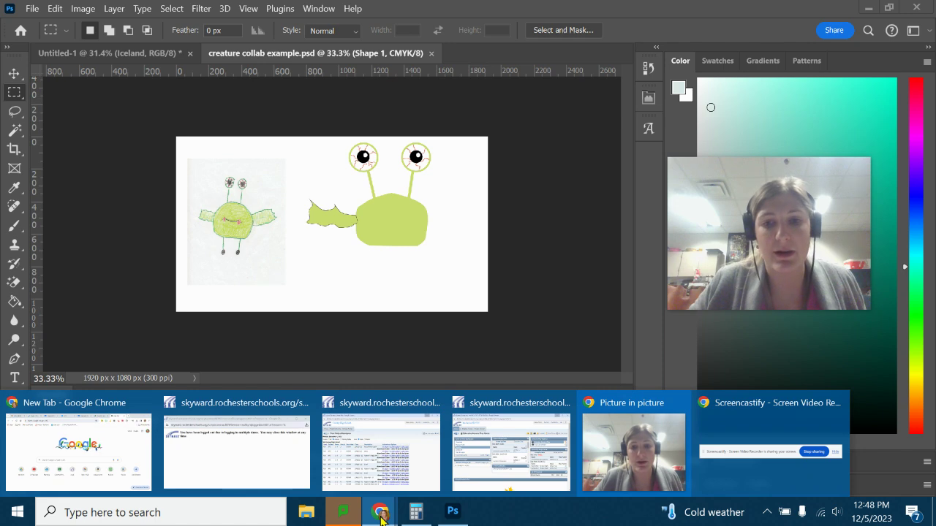
Step: Go to pixabay.com in Chrome and search for jungle images
click(100, 485)
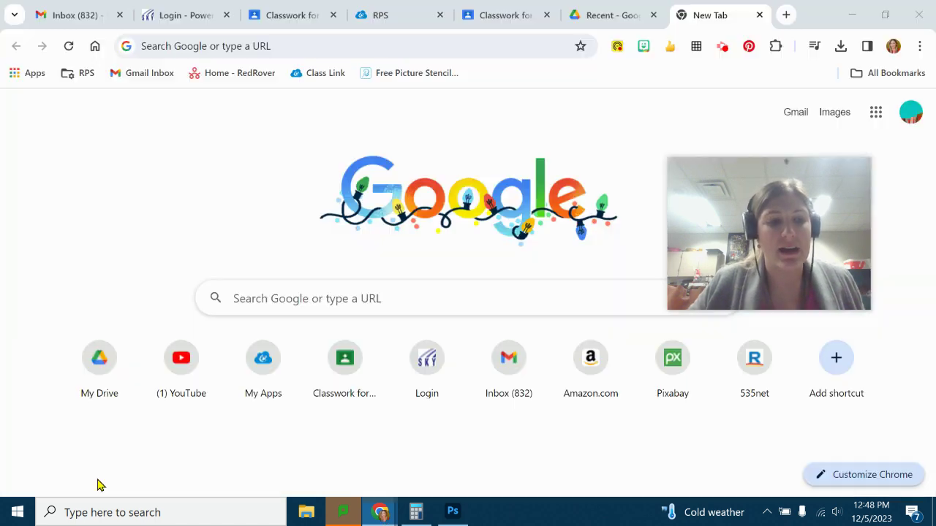
text(pixabay.com)
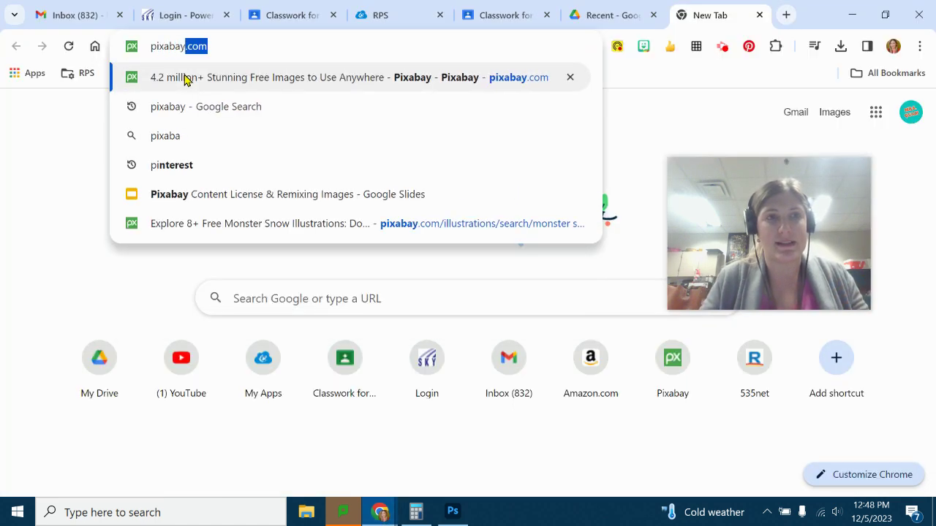
click(184, 79)
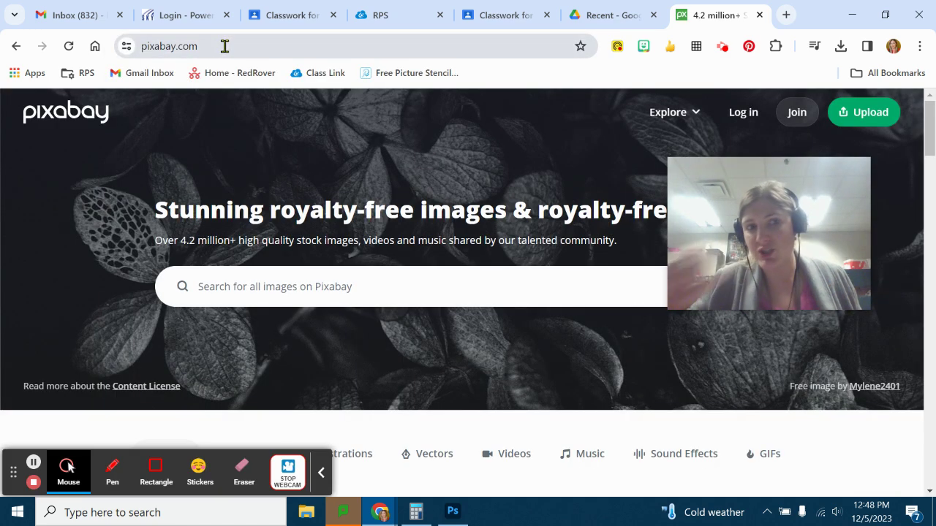
click(280, 284)
text(ju)
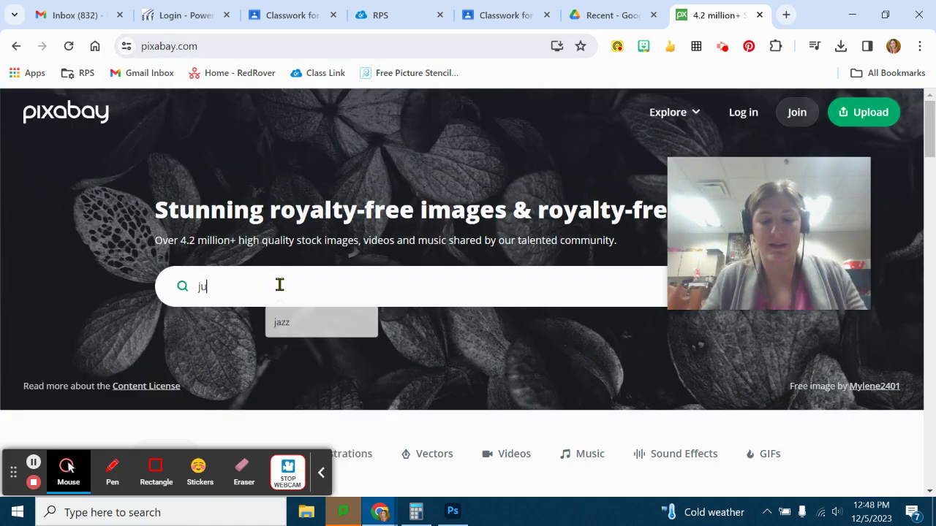
text(ngle)
key(Return)
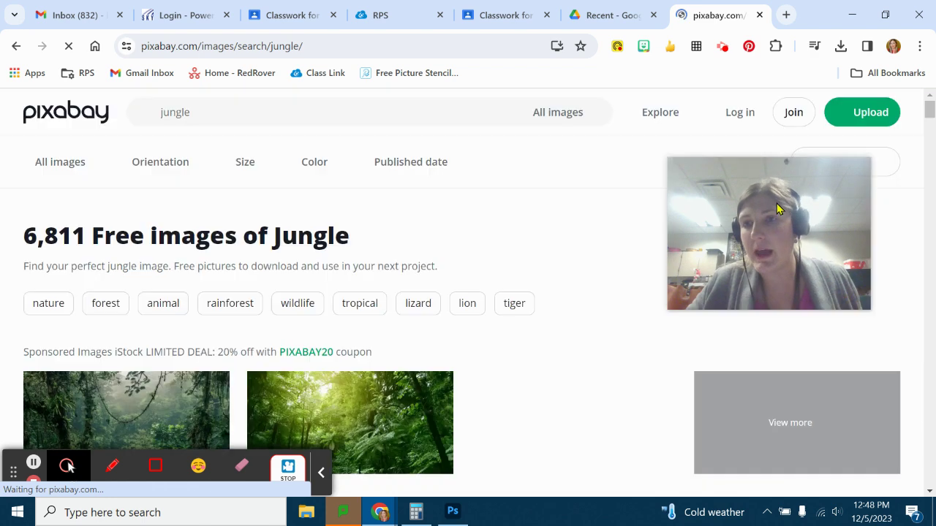
Step: Filter the jungle search results to Illustrations
mouse_move(689, 256)
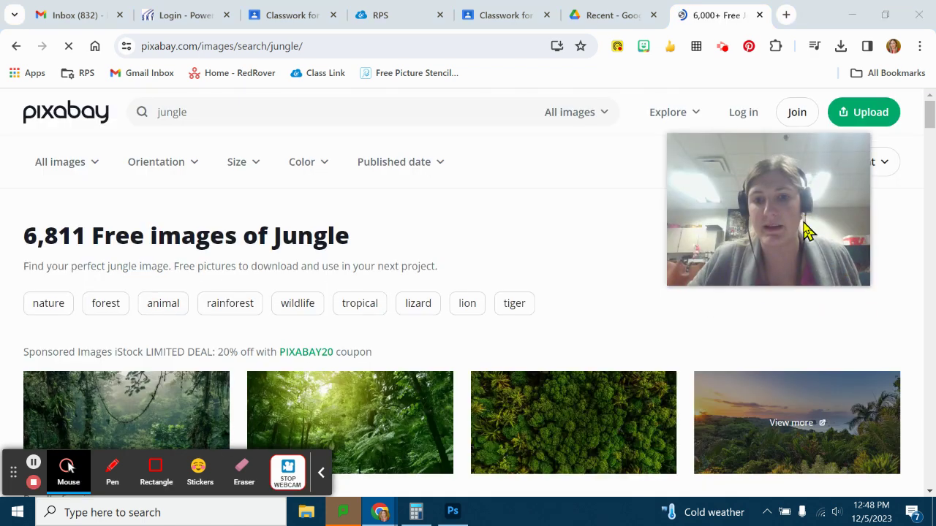
scroll(416, 349, down, 10)
scroll(448, 360, down, 6)
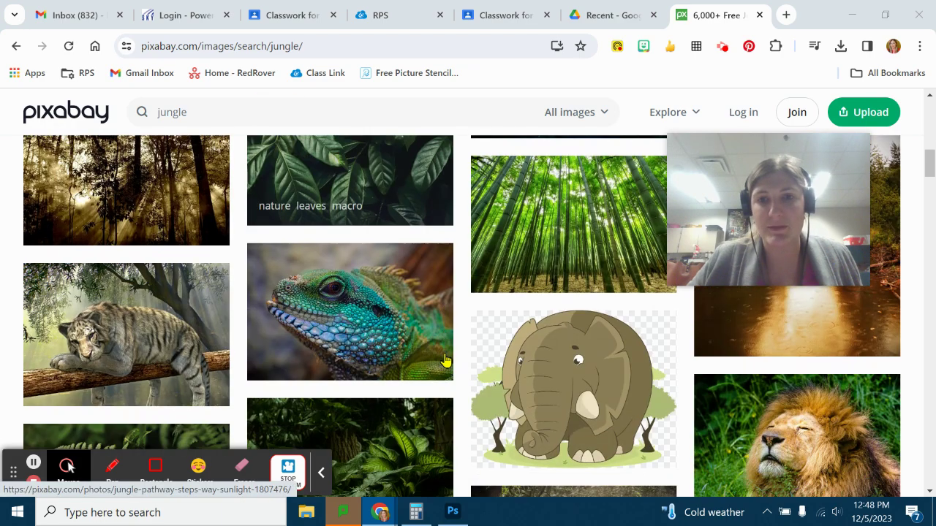
scroll(512, 219, up, 6)
click(569, 125)
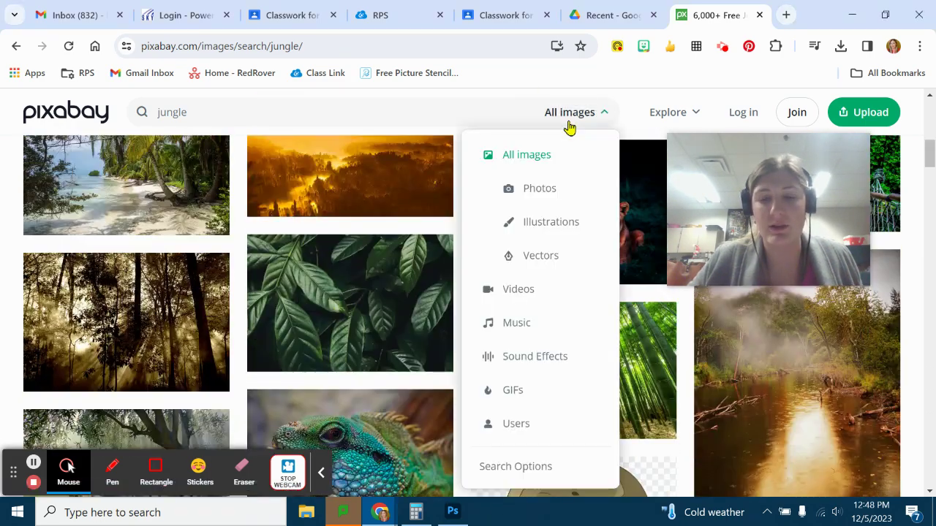
click(550, 220)
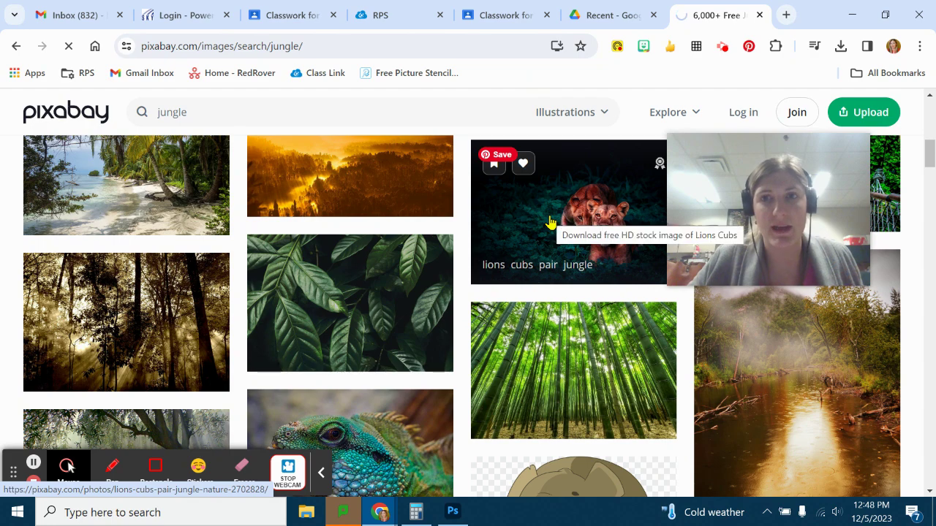
Step: Open the forest sunrise illustration and download it as a 1920×1080 PNG
scroll(552, 222, down, 2)
scroll(550, 222, down, 3)
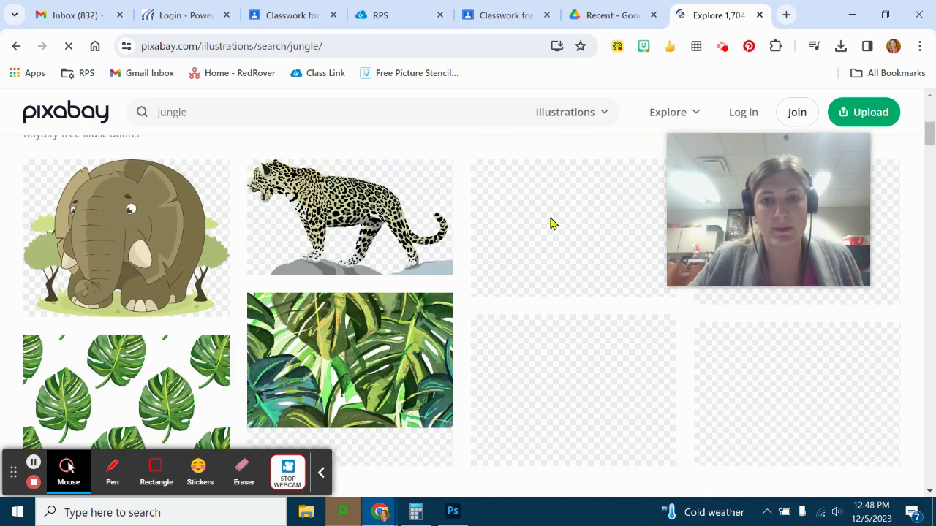
scroll(561, 381, down, 5)
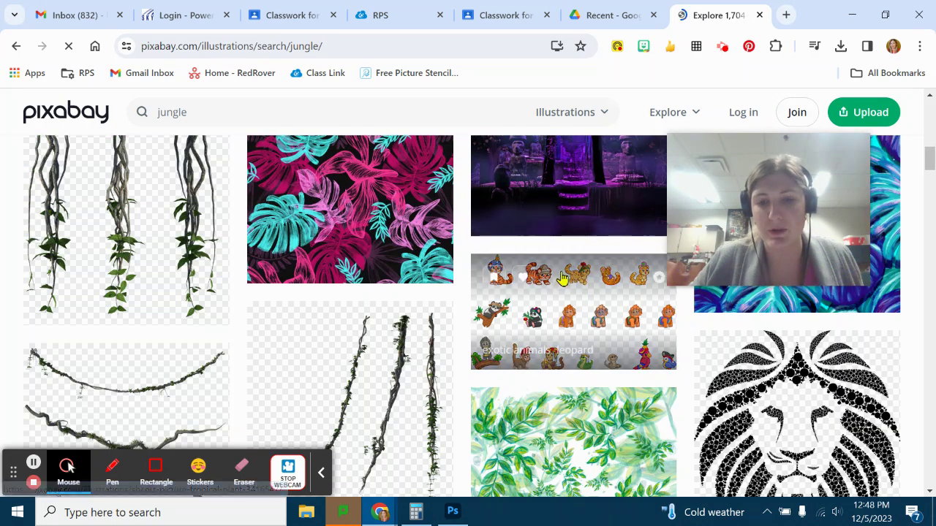
scroll(619, 318, down, 5)
scroll(618, 313, down, 1)
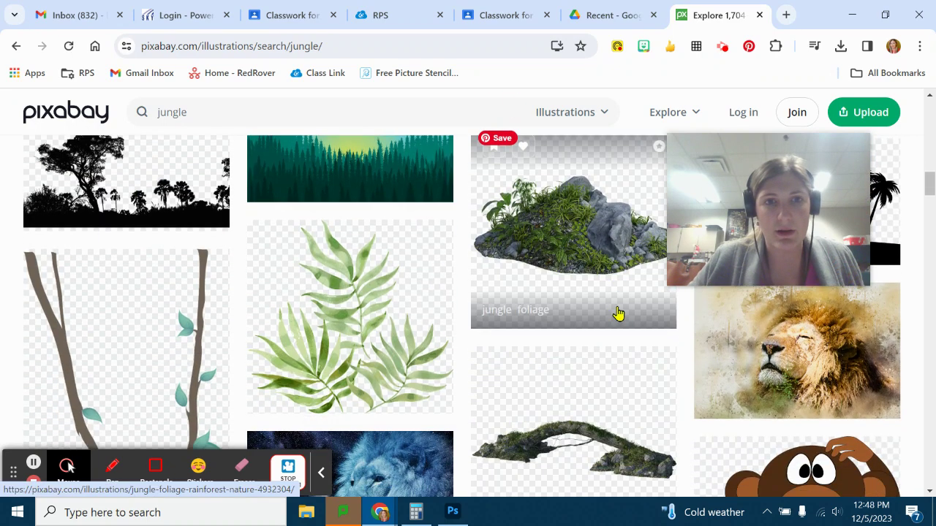
scroll(618, 313, up, 1)
click(329, 201)
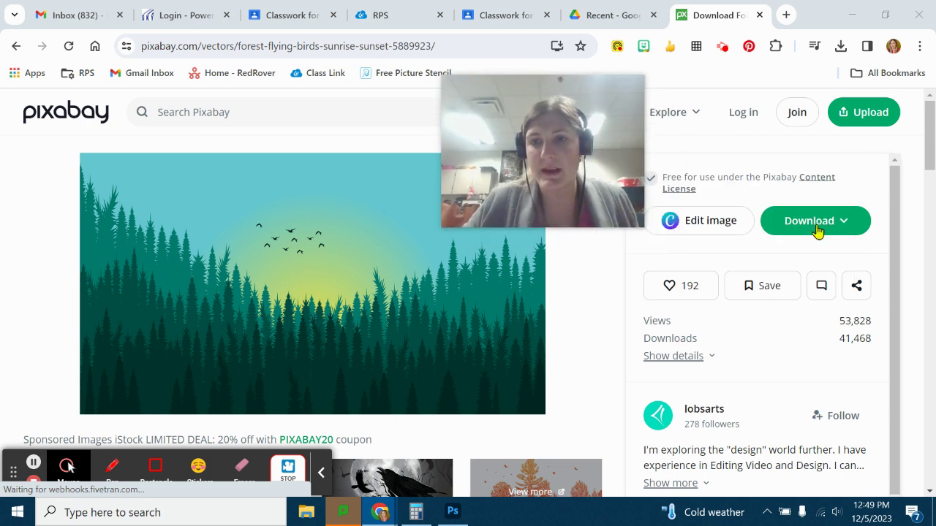
click(816, 222)
click(683, 335)
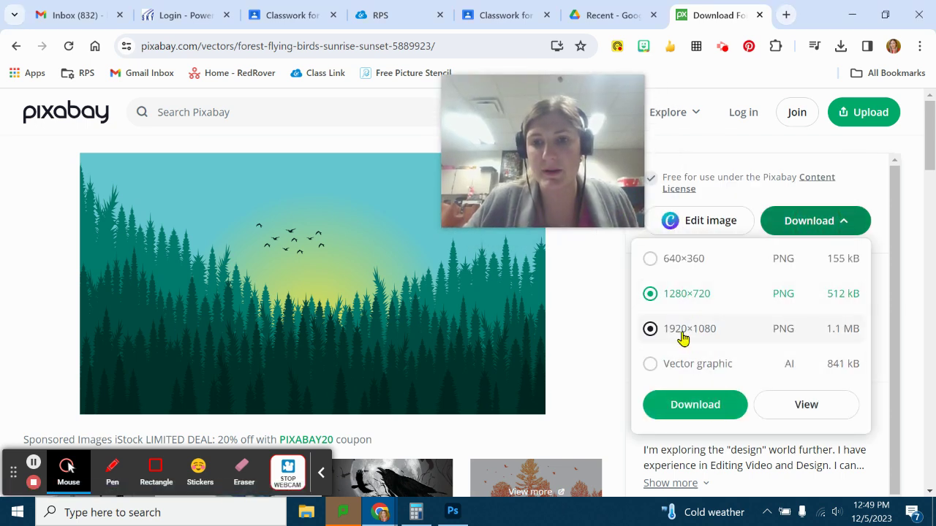
click(729, 404)
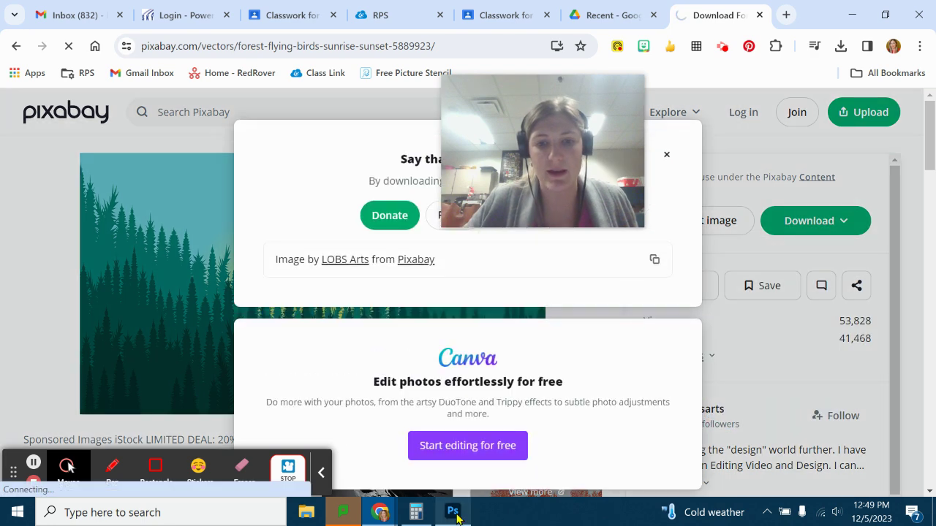
Step: Place forest-5889923_1920 into the creature file and move its layer just above Background
click(453, 512)
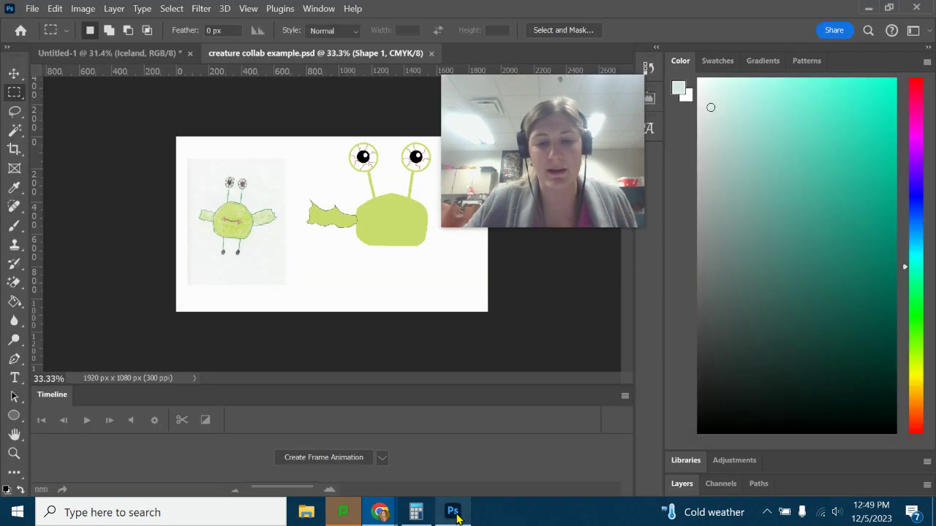
click(30, 10)
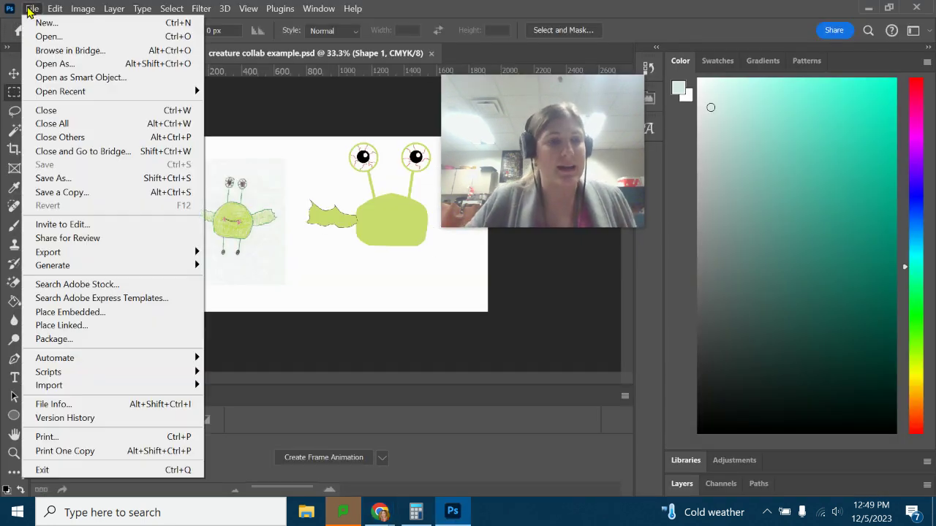
click(70, 315)
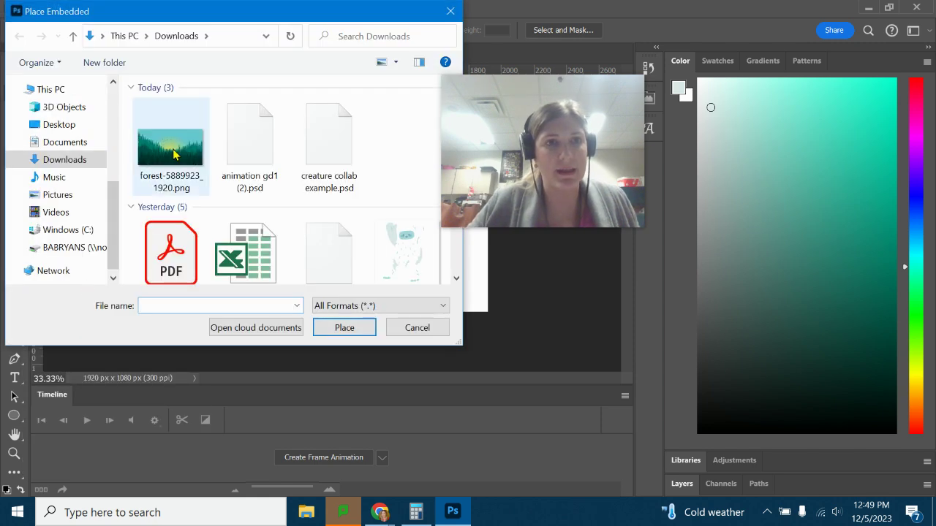
double_click(169, 145)
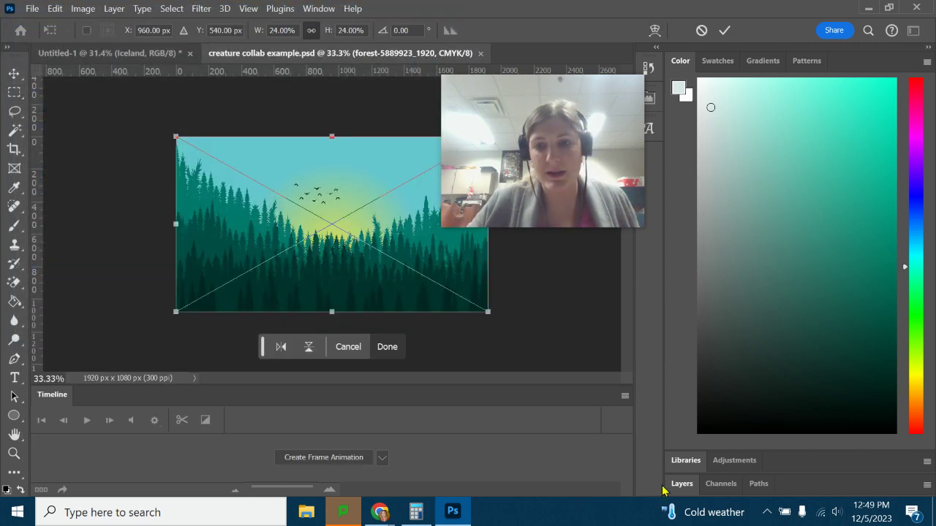
click(669, 487)
mouse_move(746, 299)
mouse_down()
mouse_move(755, 492)
mouse_move(753, 446)
mouse_move(756, 464)
mouse_move(711, 455)
mouse_up()
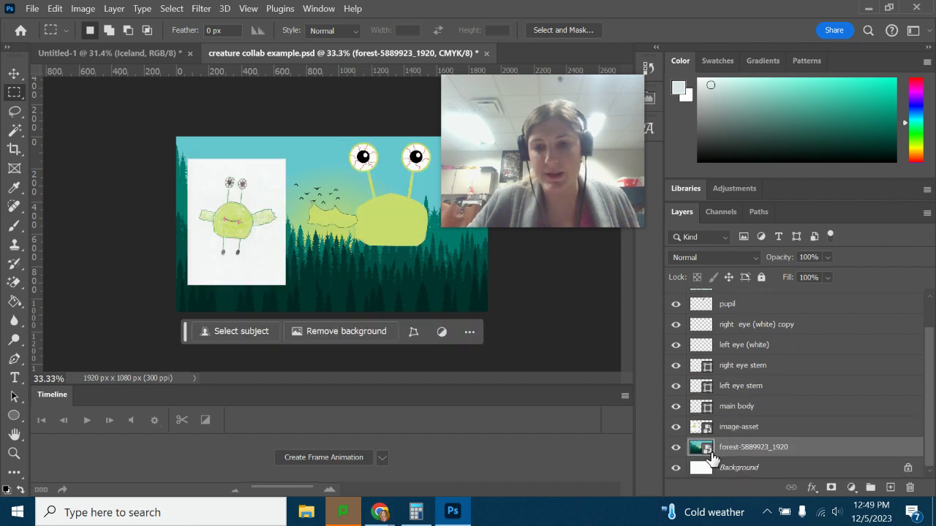
Step: Hide the forest layer and zoom in on the creature
click(676, 448)
drag(561, 119, 774, 128)
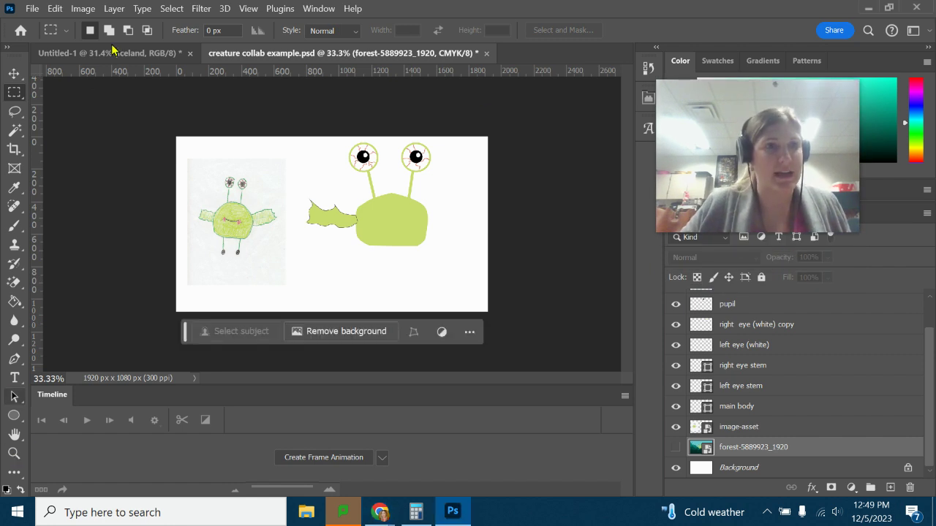
click(12, 456)
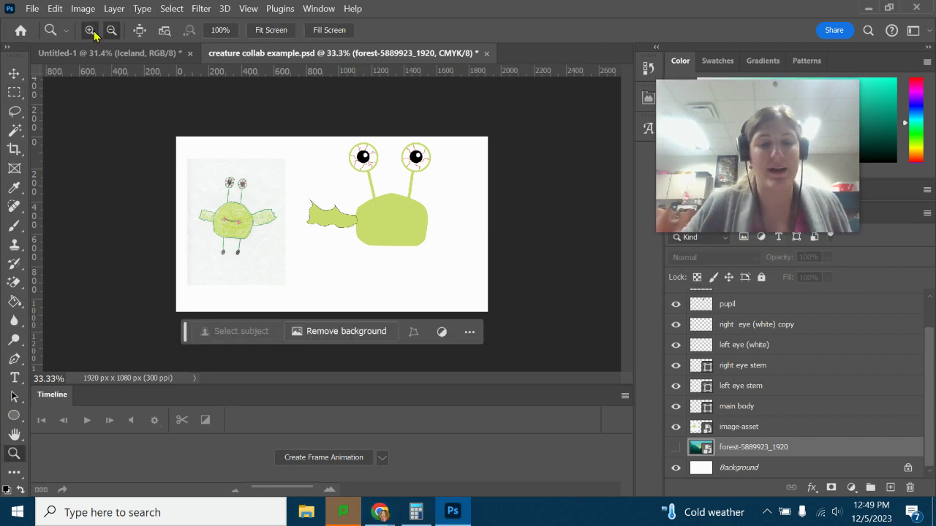
click(404, 194)
click(485, 159)
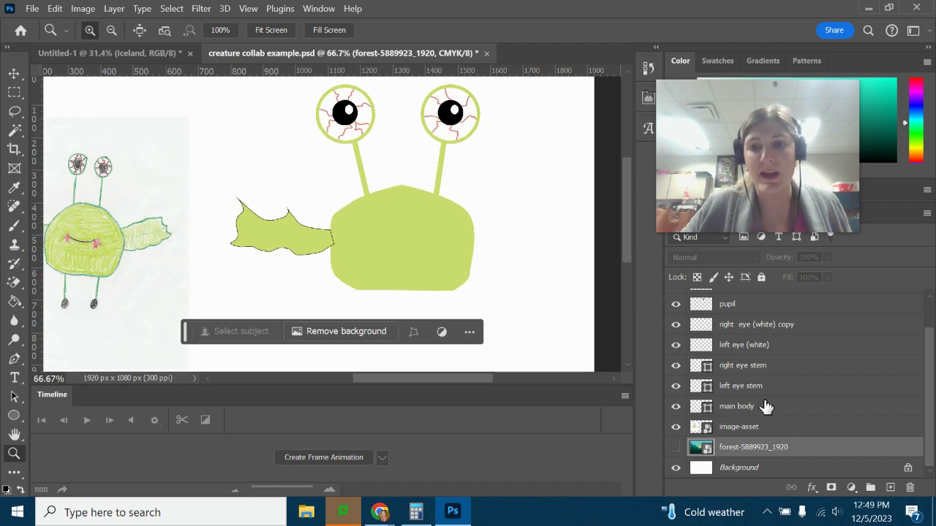
scroll(757, 401, up, 1)
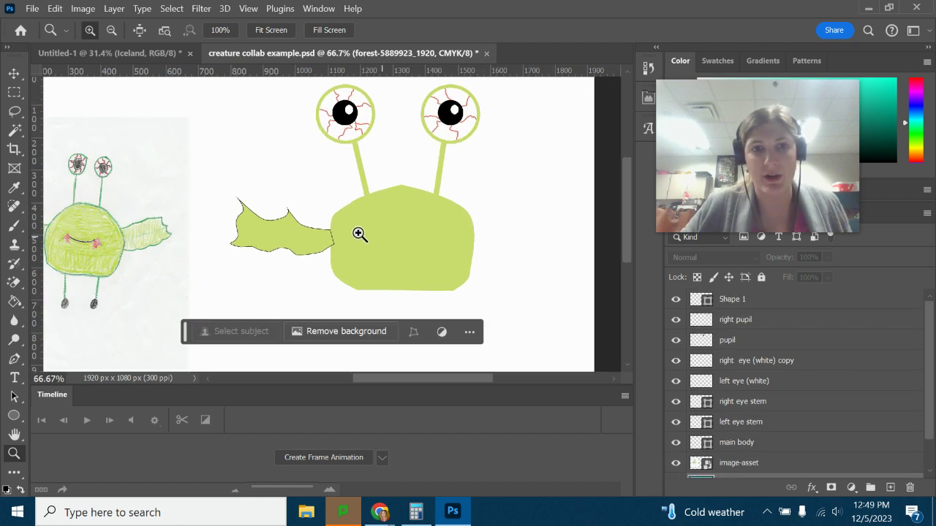
drag(392, 383, 371, 383)
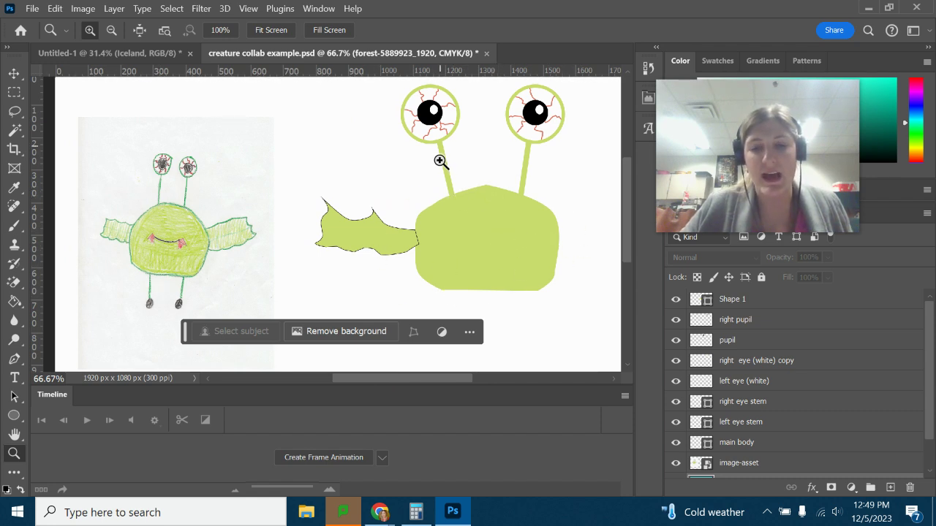
Step: Select the green wing Shape 1 and set its stroke to No Color
click(14, 74)
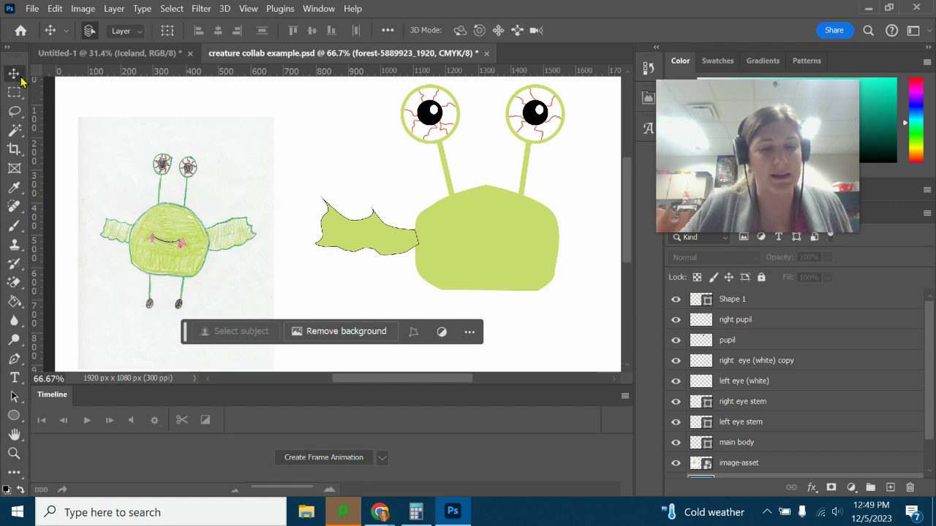
click(384, 242)
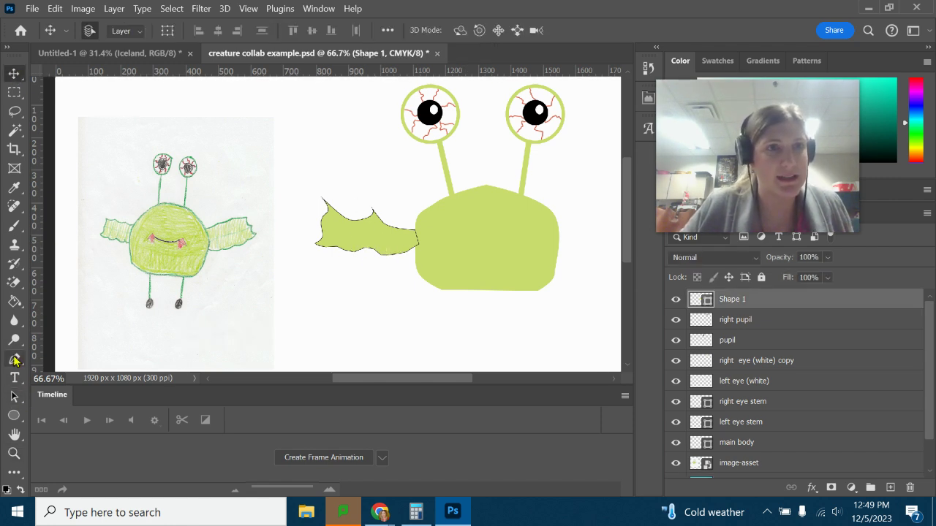
click(13, 360)
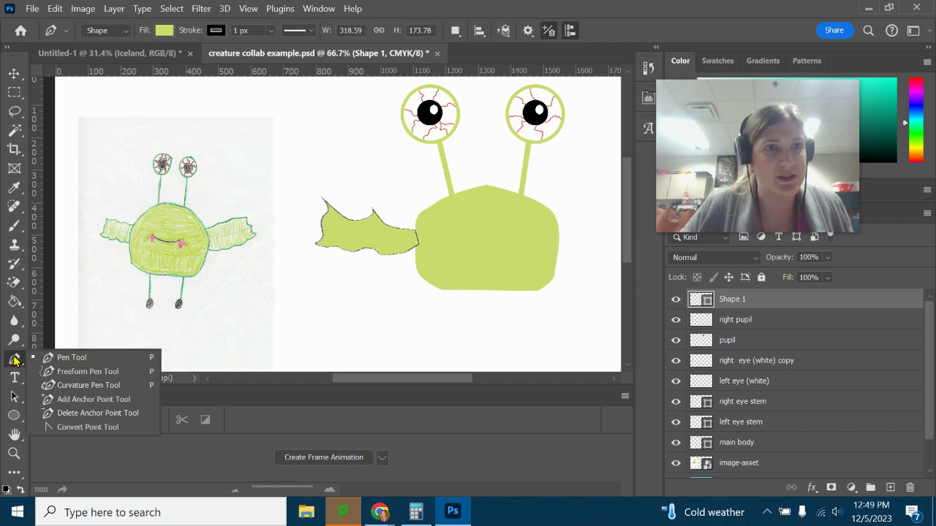
click(215, 32)
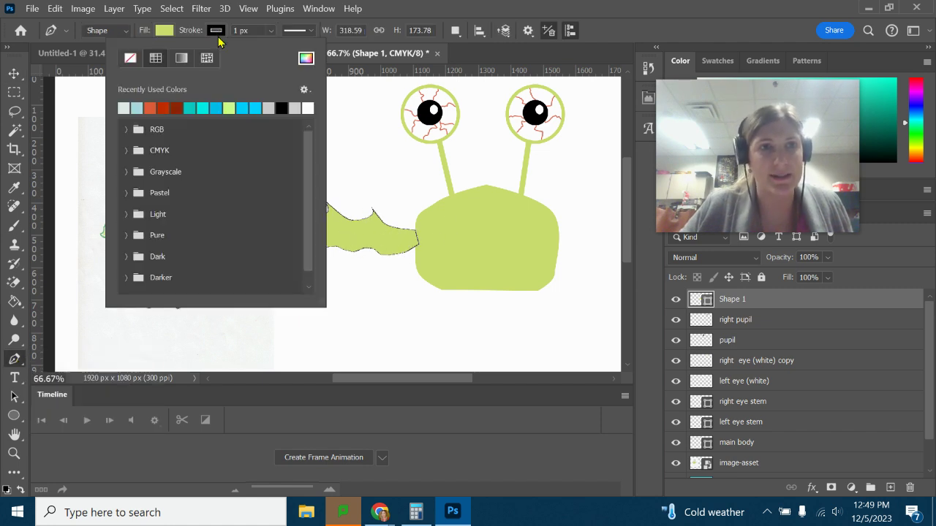
click(130, 58)
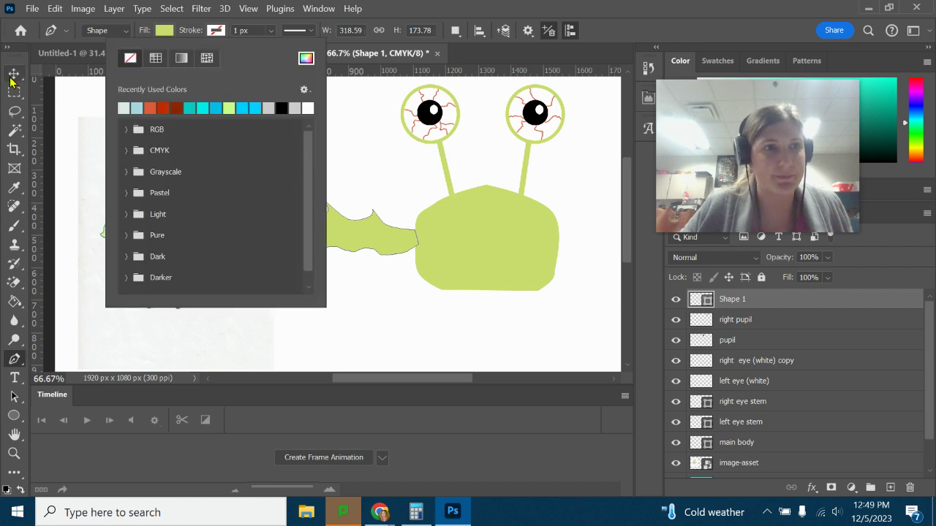
click(14, 73)
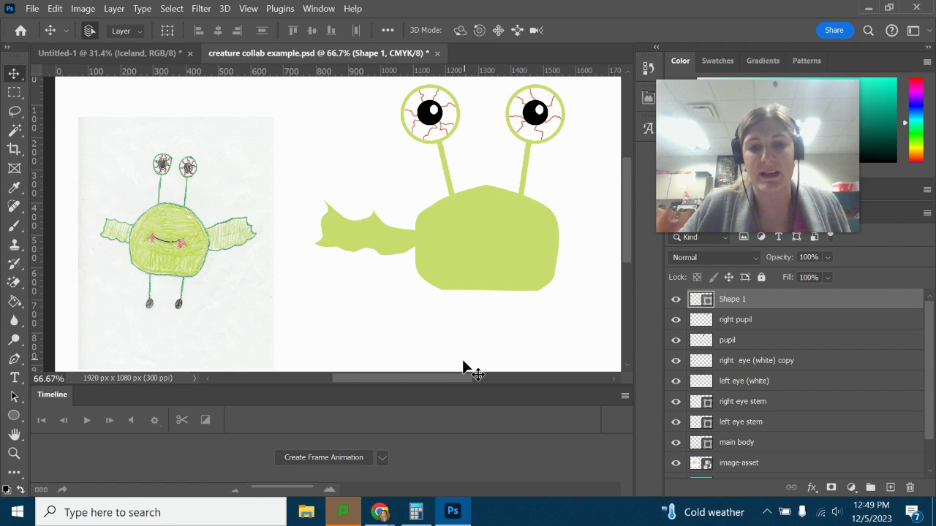
drag(457, 381, 472, 381)
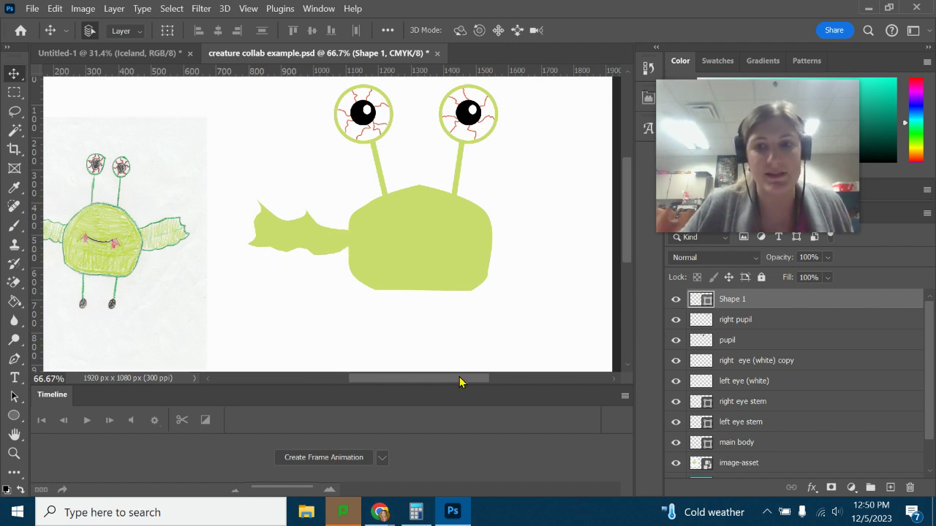
Step: Rename the Shape 1 layer to right wing
click(674, 301)
click(674, 301)
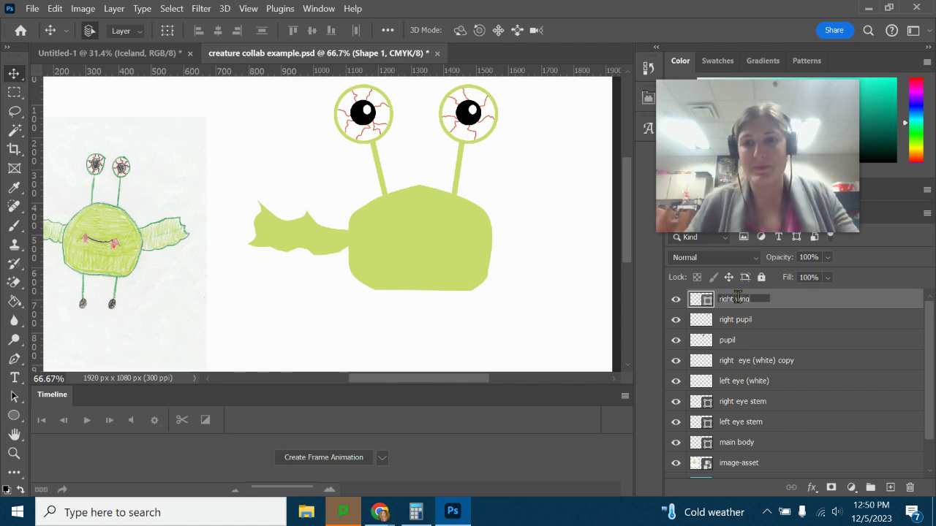
key(Return)
Step: Duplicate the wing, flip the copy horizontally beside the body, and name it left wing
key(ctrl+j)
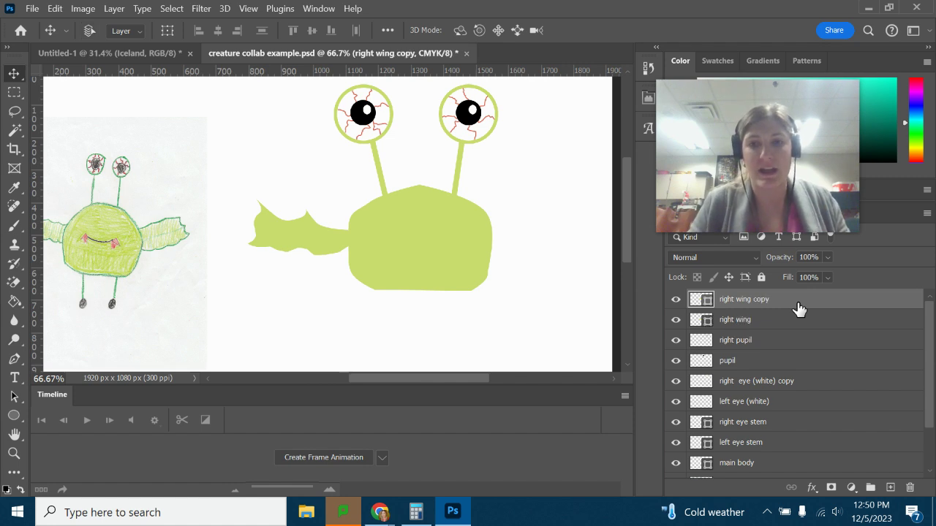
drag(301, 231, 540, 197)
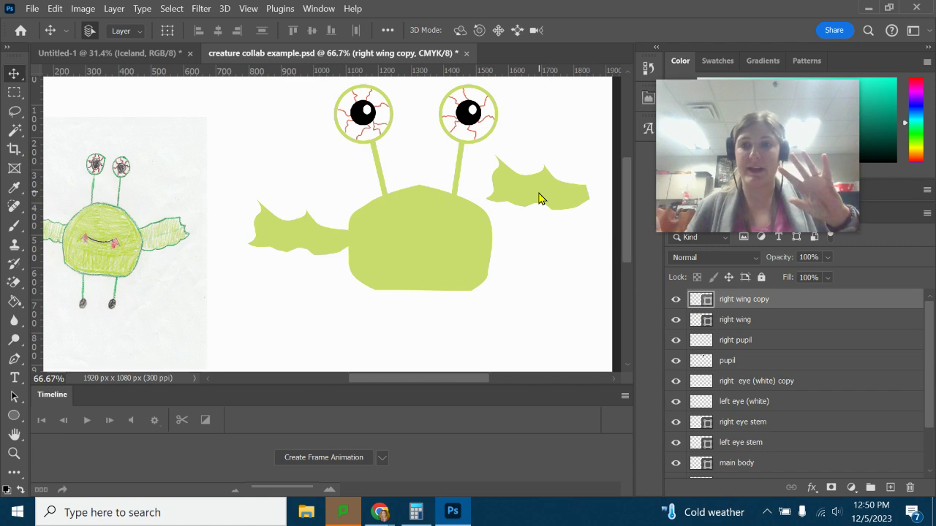
click(55, 8)
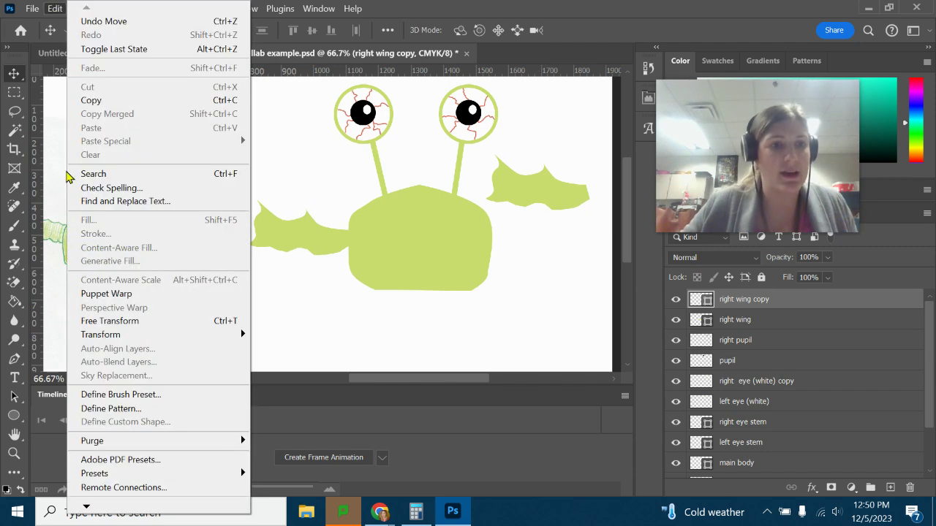
mouse_move(117, 336)
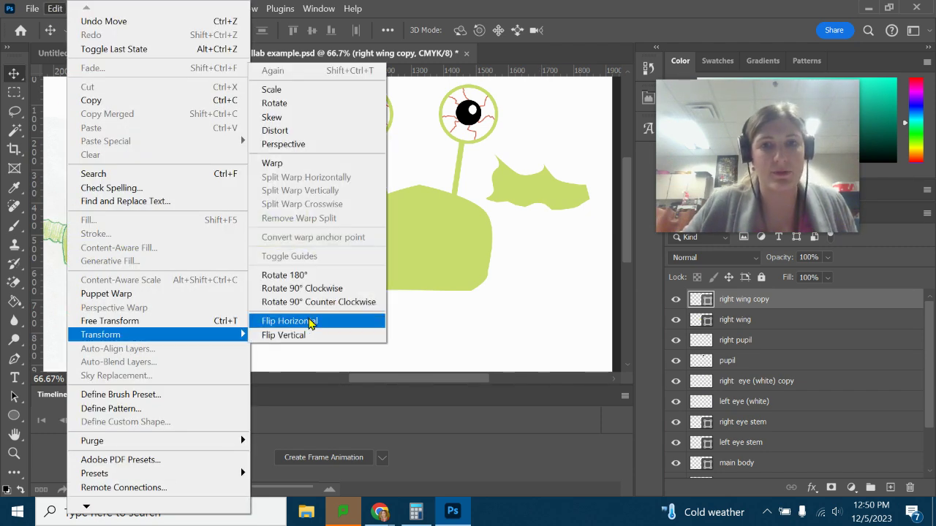
click(313, 321)
drag(561, 184, 555, 220)
double_click(734, 300)
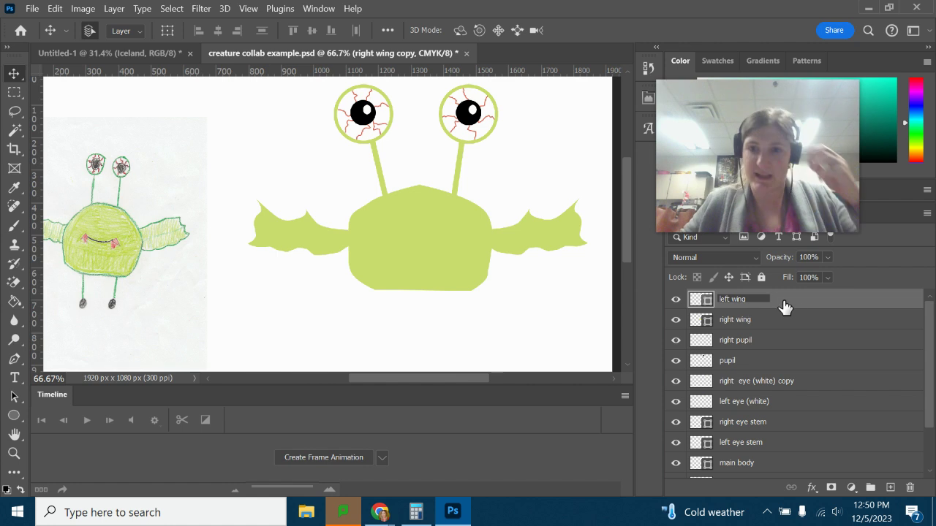
text(left wing)
key(Return)
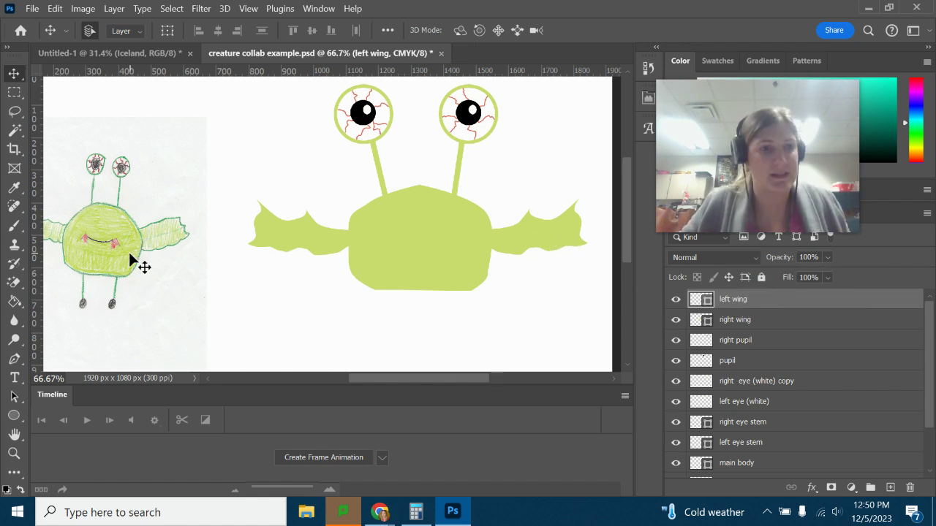
Step: Use Direct Selection to pull a left wing bottom anchor down, making it 177 px tall
right_click(14, 396)
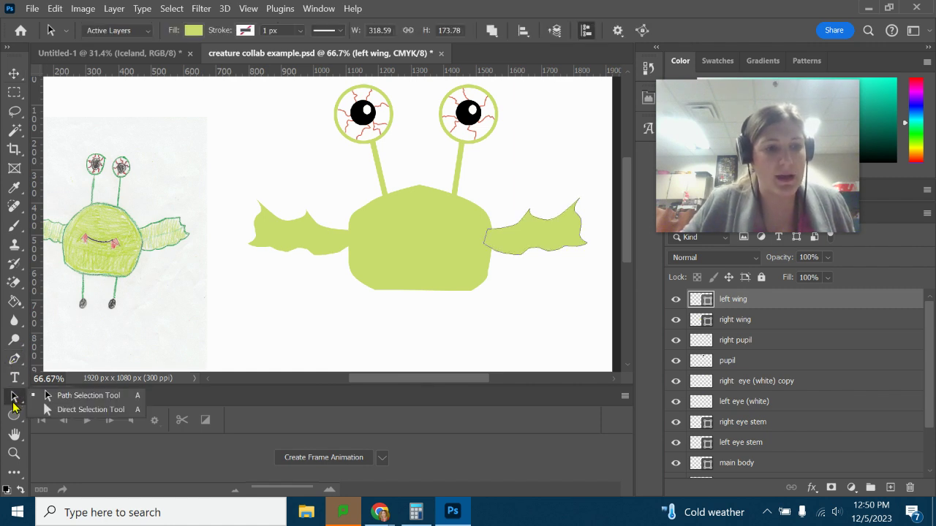
click(58, 397)
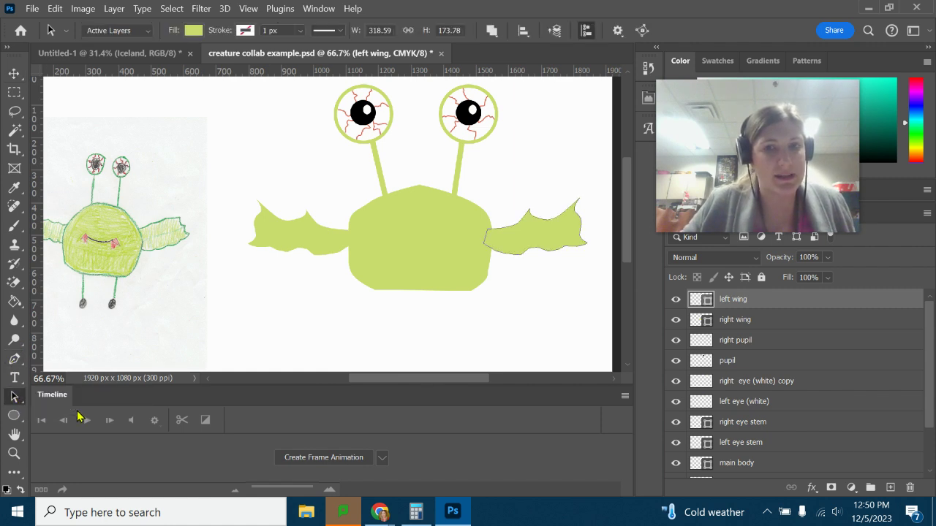
click(534, 252)
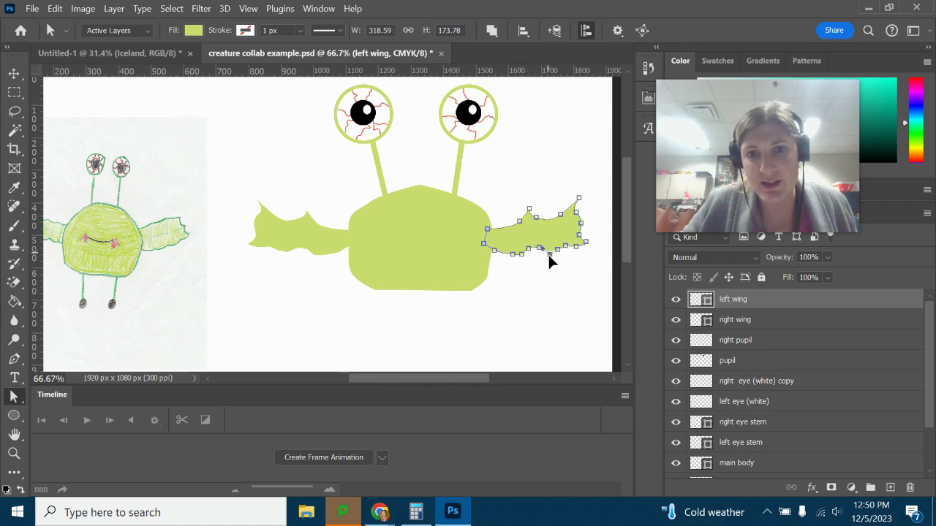
drag(548, 253, 548, 255)
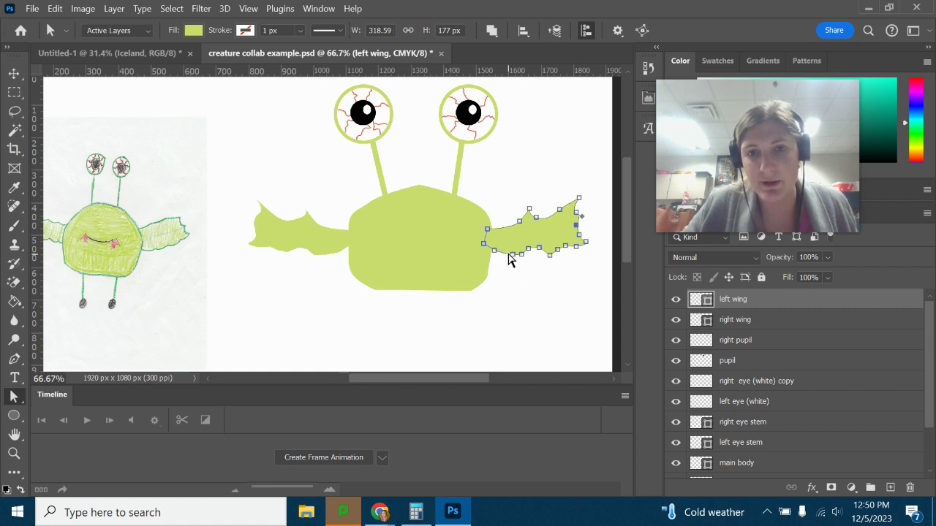
click(55, 132)
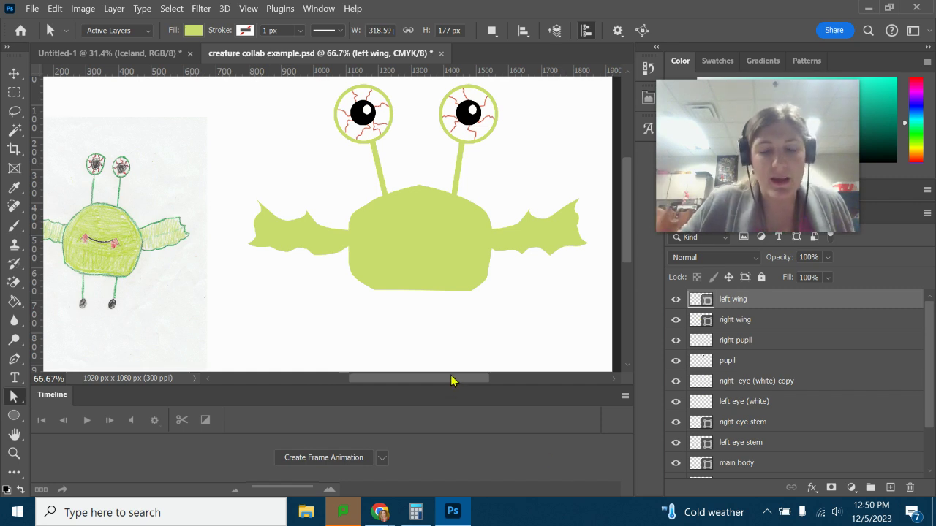
drag(451, 380, 439, 379)
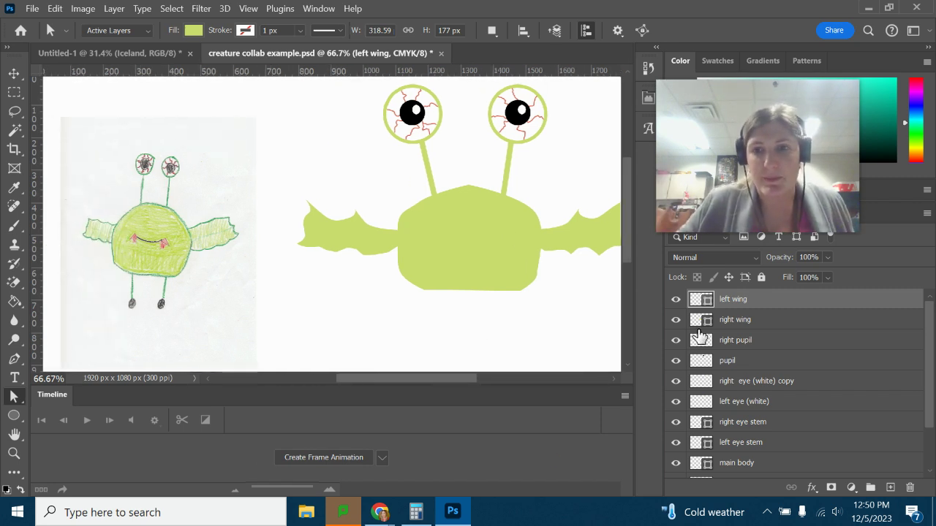
click(679, 302)
click(678, 301)
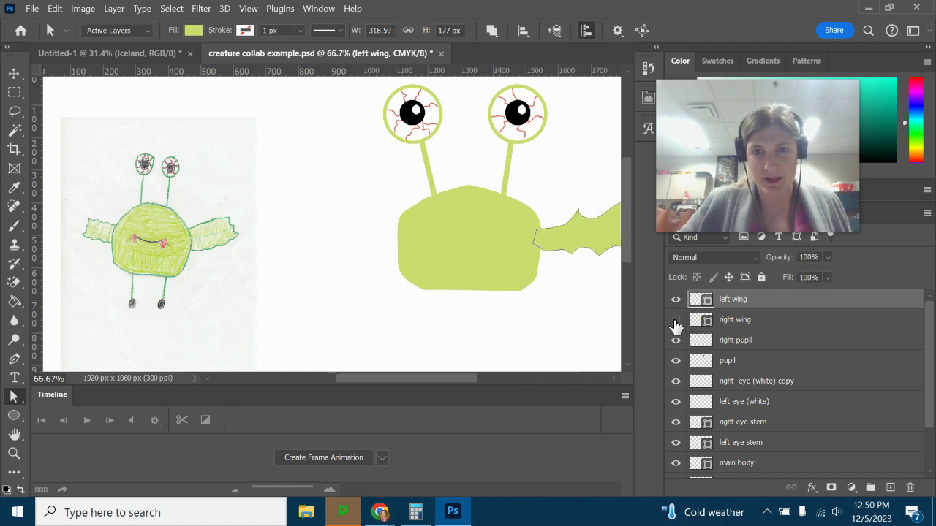
click(675, 324)
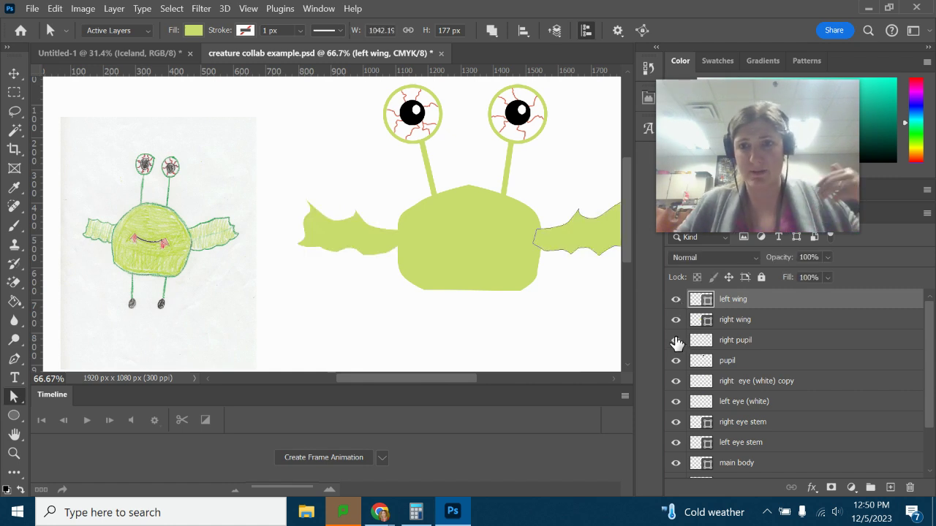
click(676, 340)
click(676, 340)
click(676, 360)
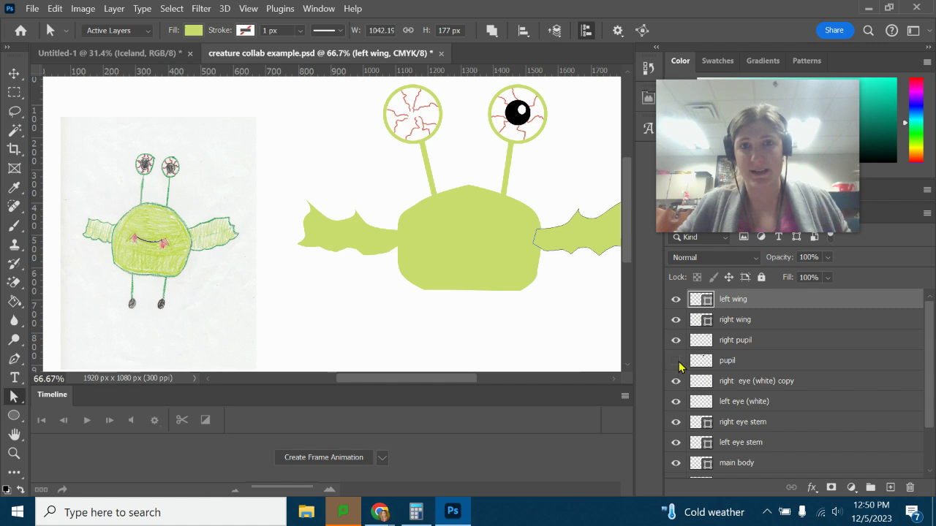
click(676, 360)
click(676, 382)
click(675, 382)
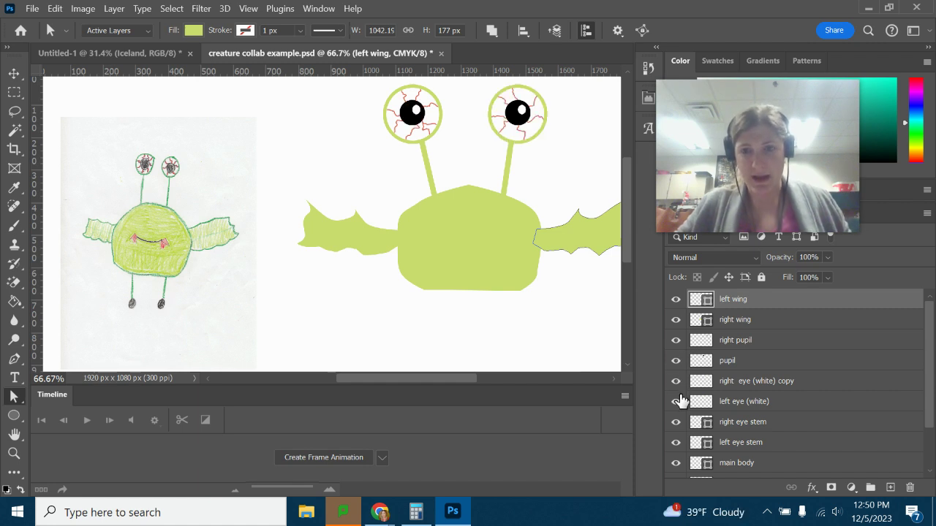
click(676, 401)
click(676, 402)
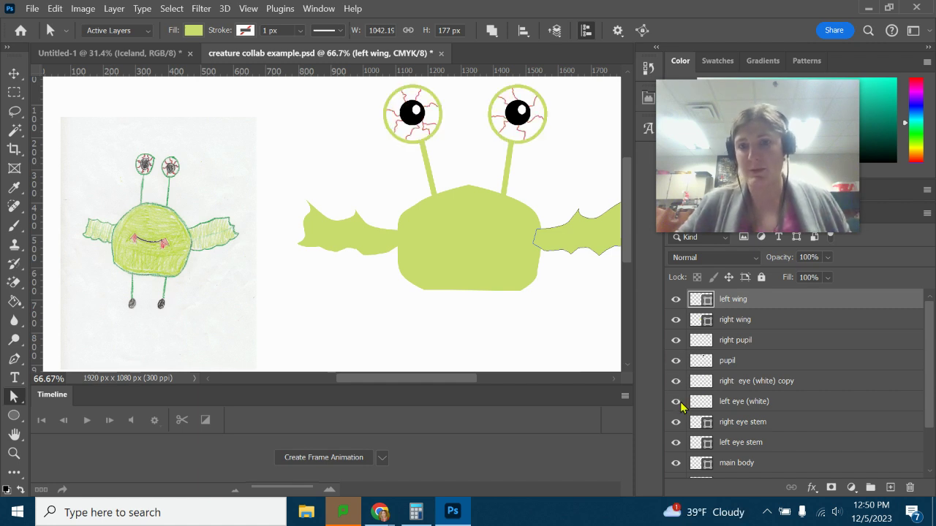
click(675, 422)
click(675, 422)
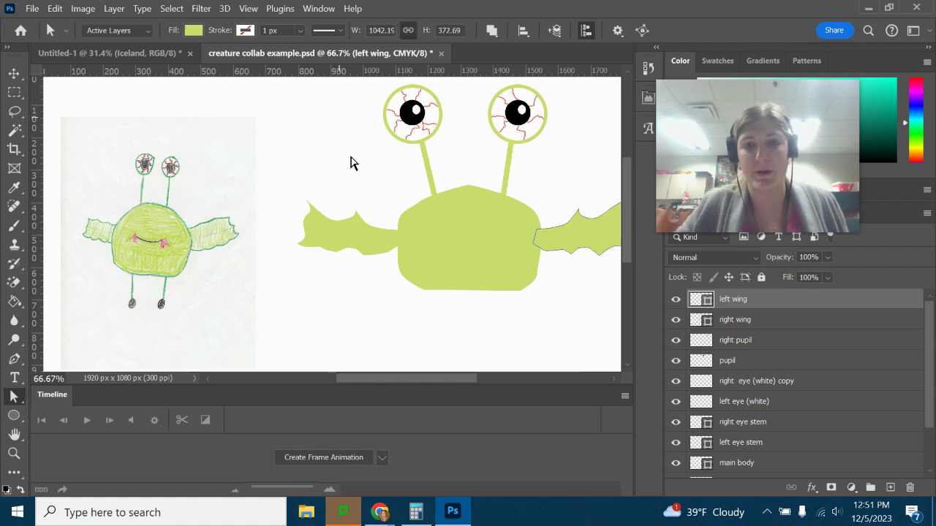
click(812, 424)
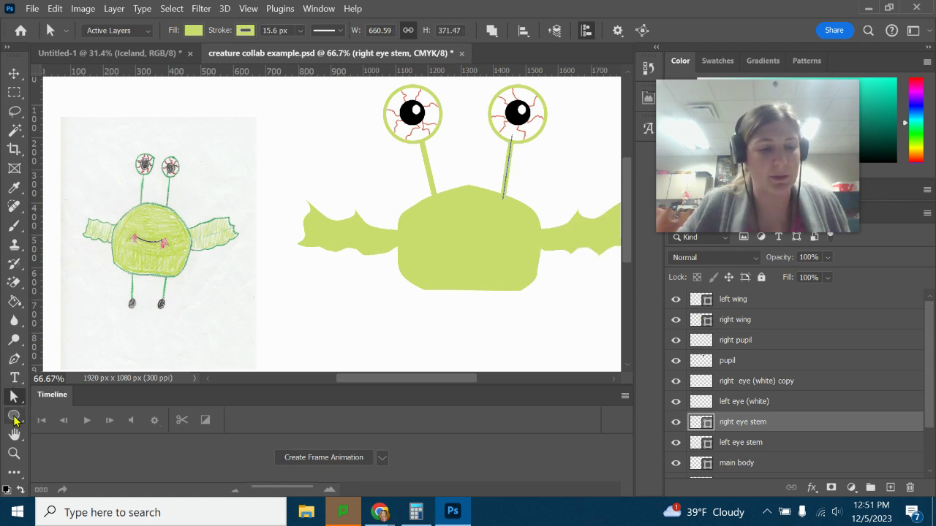
Step: Draw a vertical line leg below the body with a 34.70 px stroke
click(14, 417)
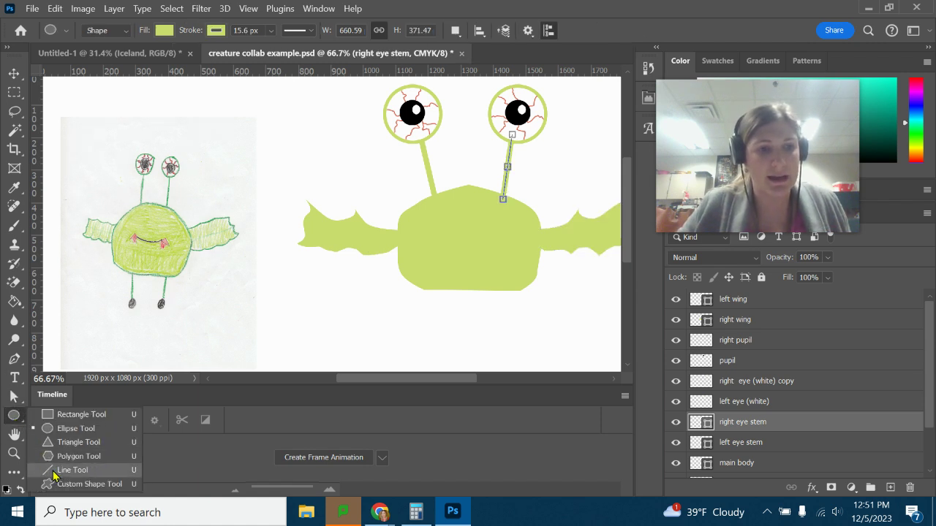
key(shift+u)
key(shift+u)
key(shift+u)
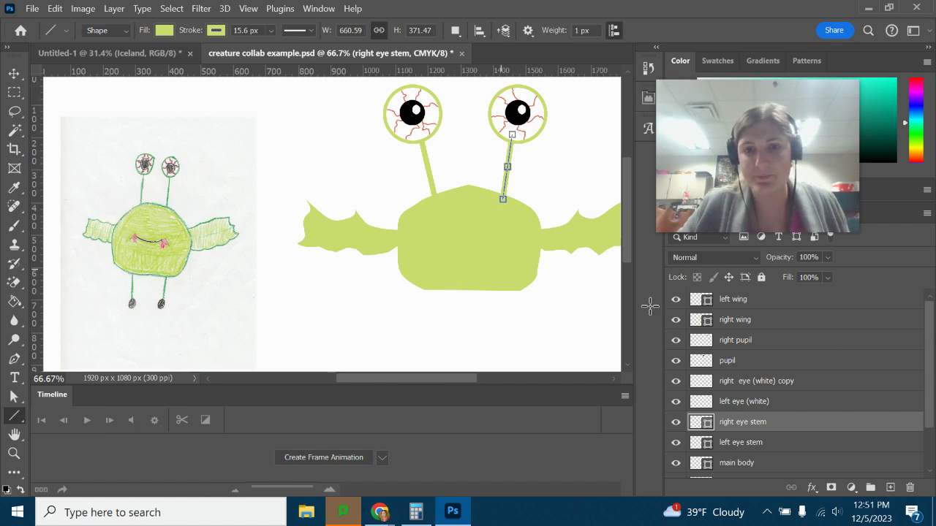
drag(439, 283, 438, 351)
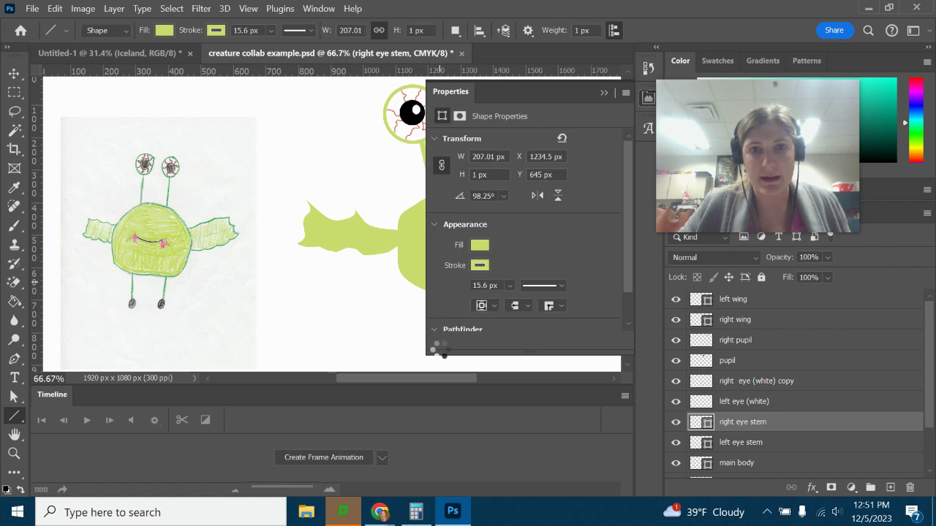
click(604, 93)
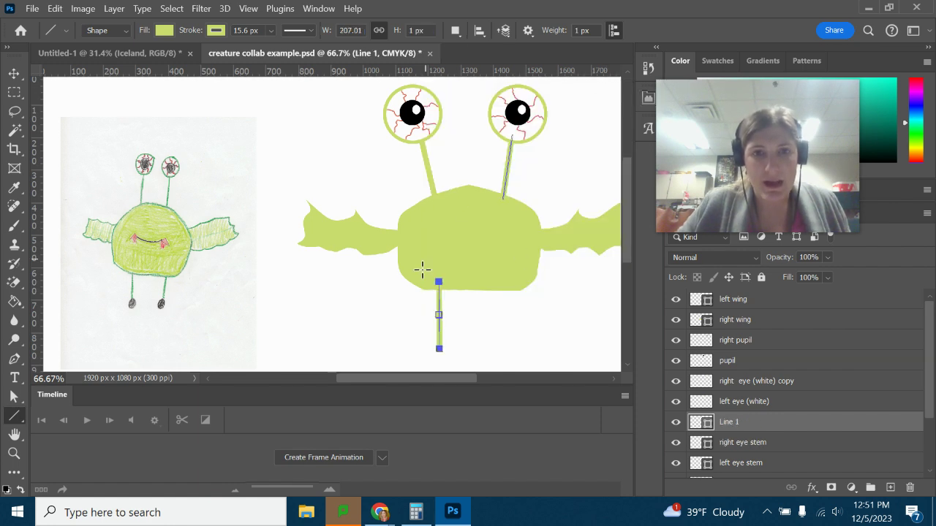
click(158, 31)
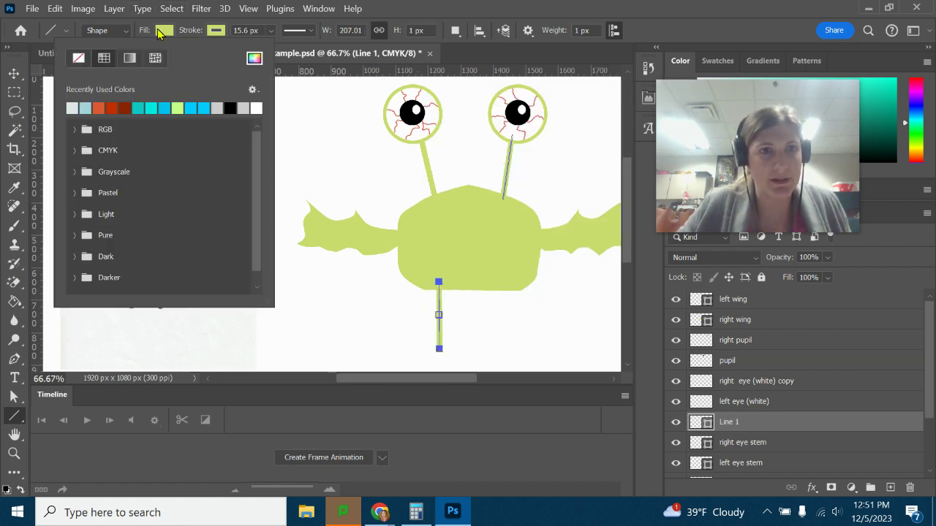
click(270, 31)
drag(278, 50, 285, 51)
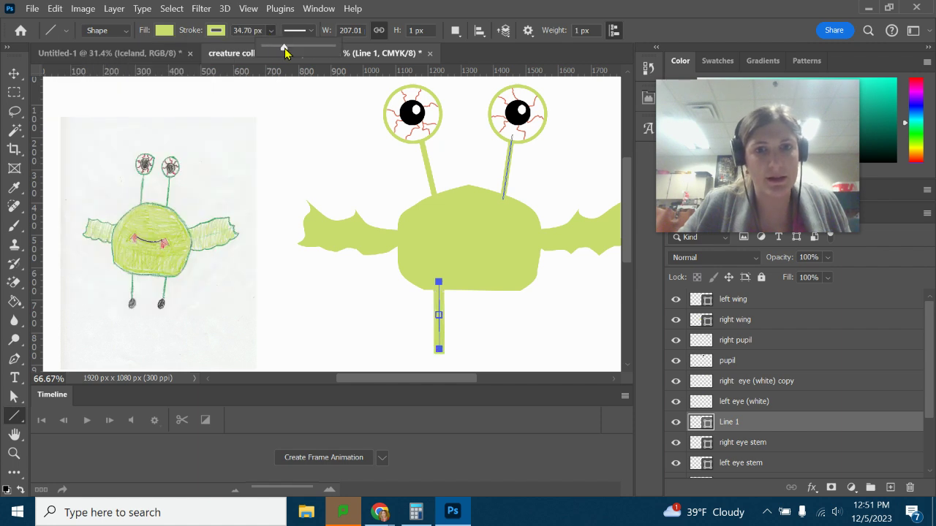
Step: Name the line right leg, then duplicate it sideways as left leg
click(14, 73)
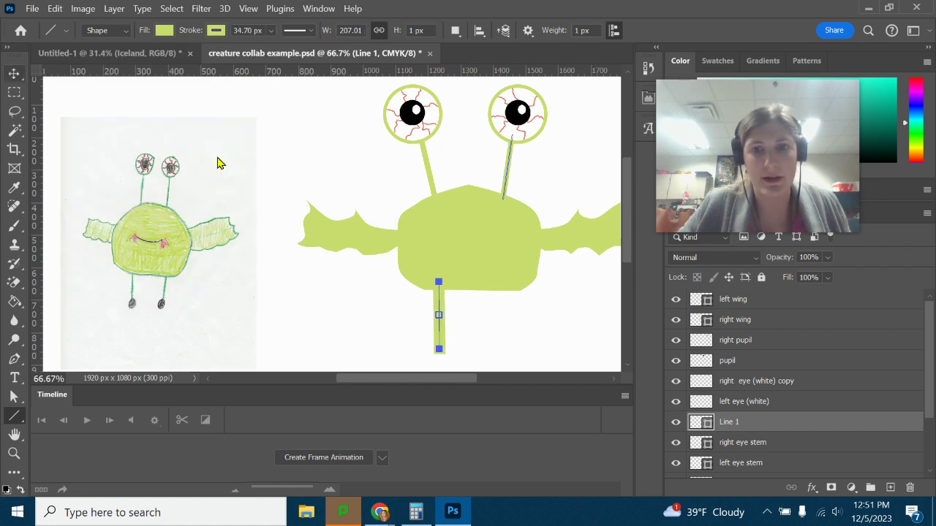
double_click(729, 423)
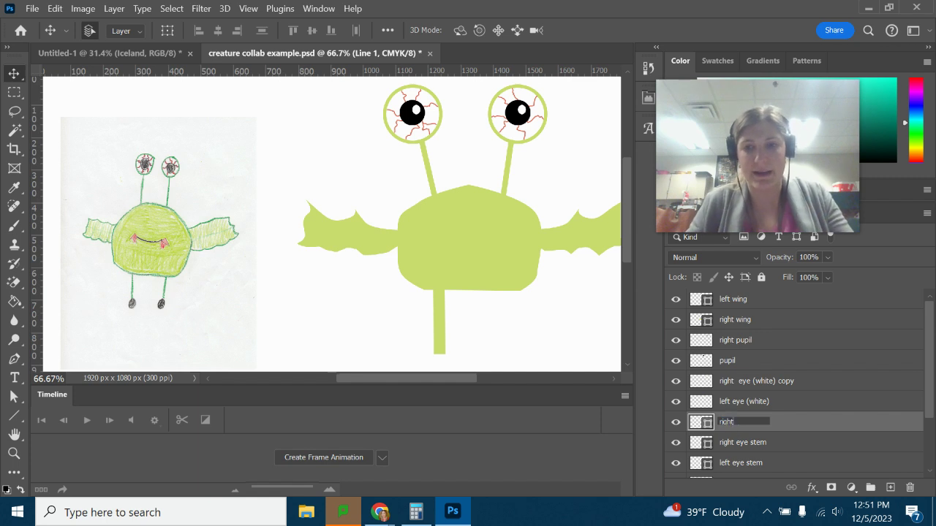
key(Return)
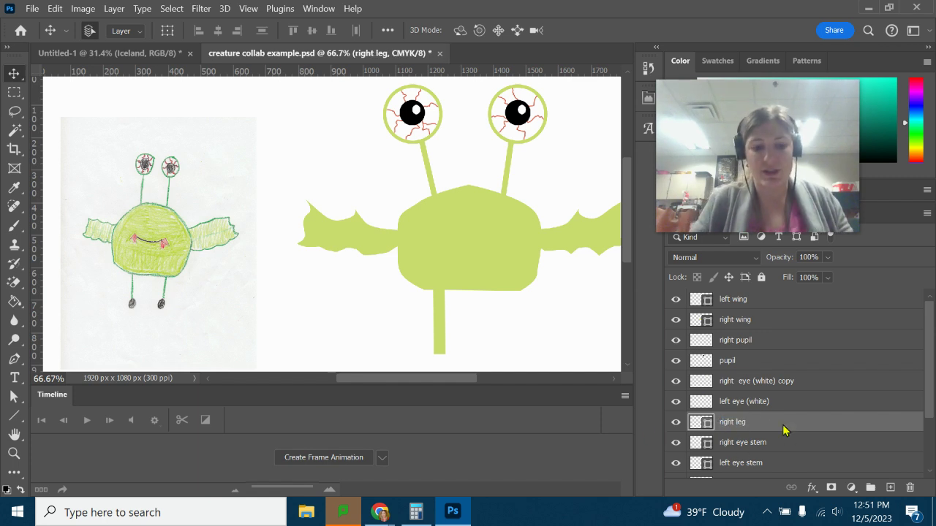
key(ctrl+j)
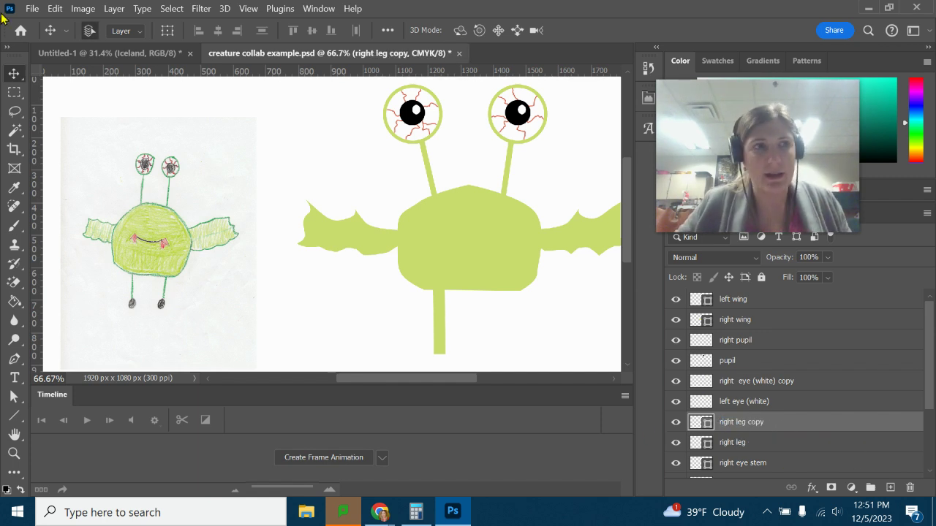
drag(440, 335, 503, 334)
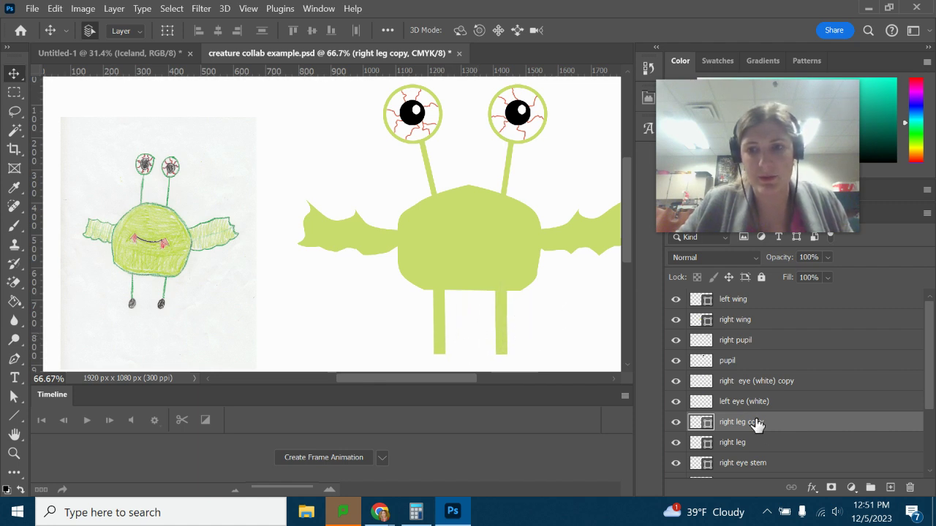
double_click(753, 422)
text(left leg)
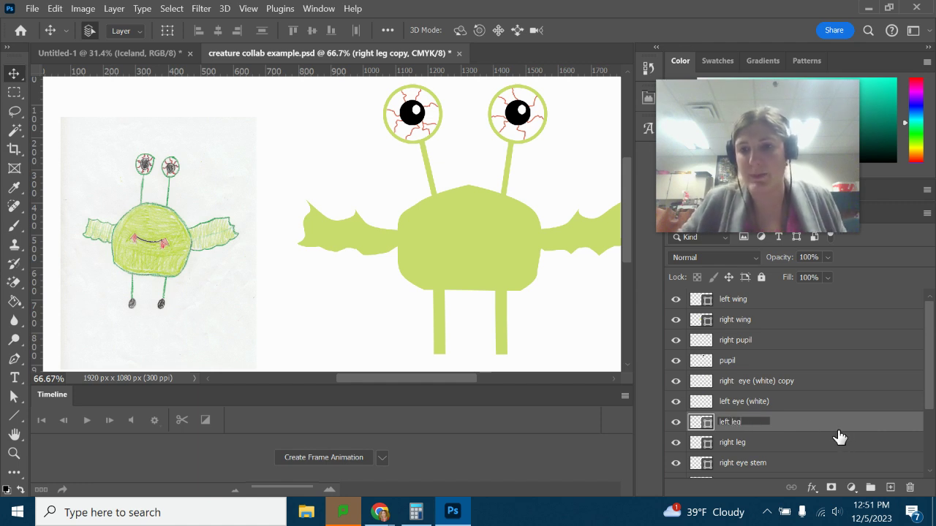
key(Return)
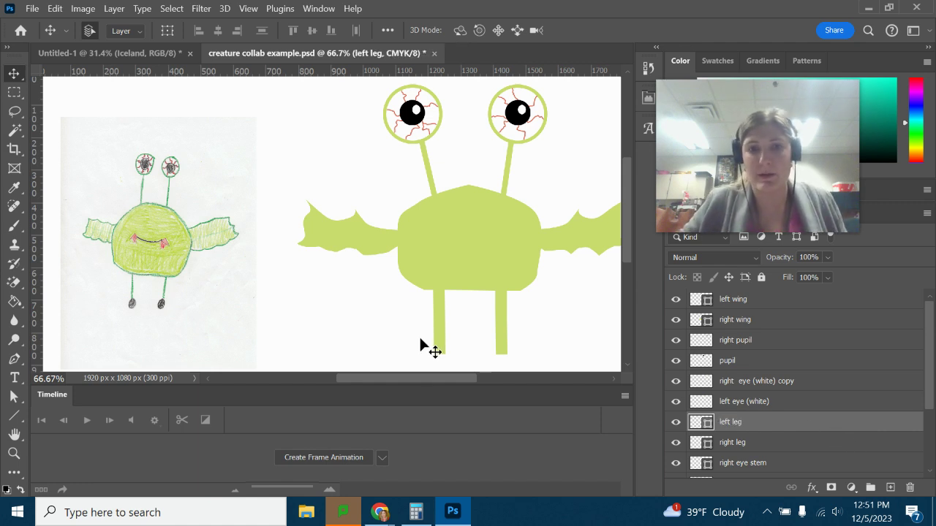
Step: Draw a small ellipse below the legs with the Ellipse tool
scroll(501, 260, down, 2)
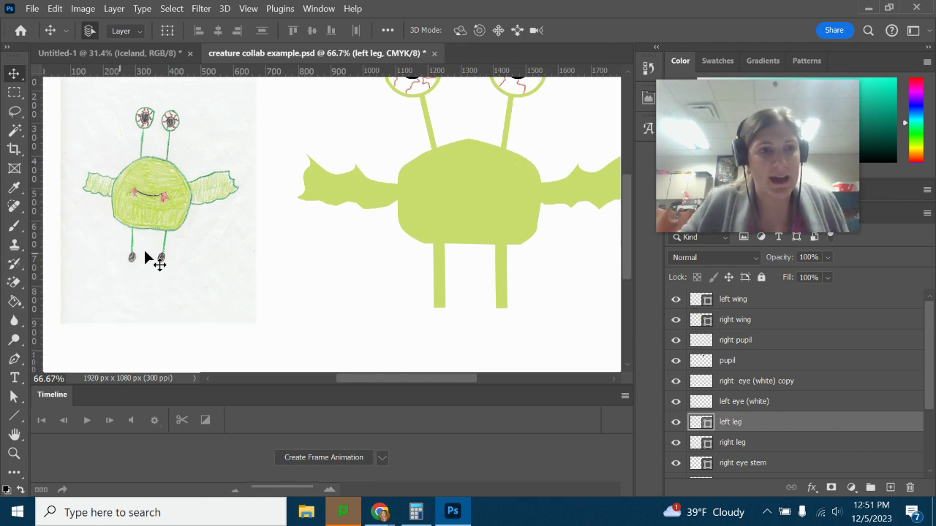
click(13, 415)
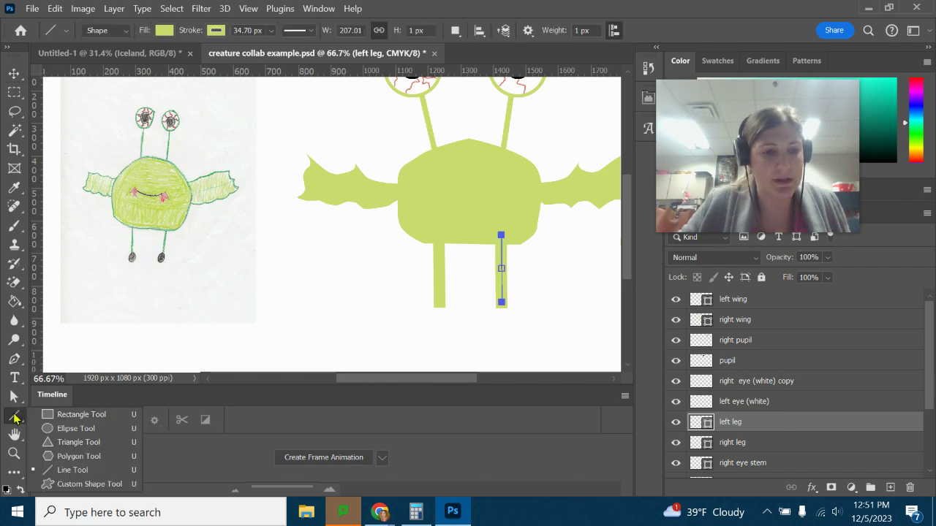
click(58, 429)
drag(407, 316, 430, 336)
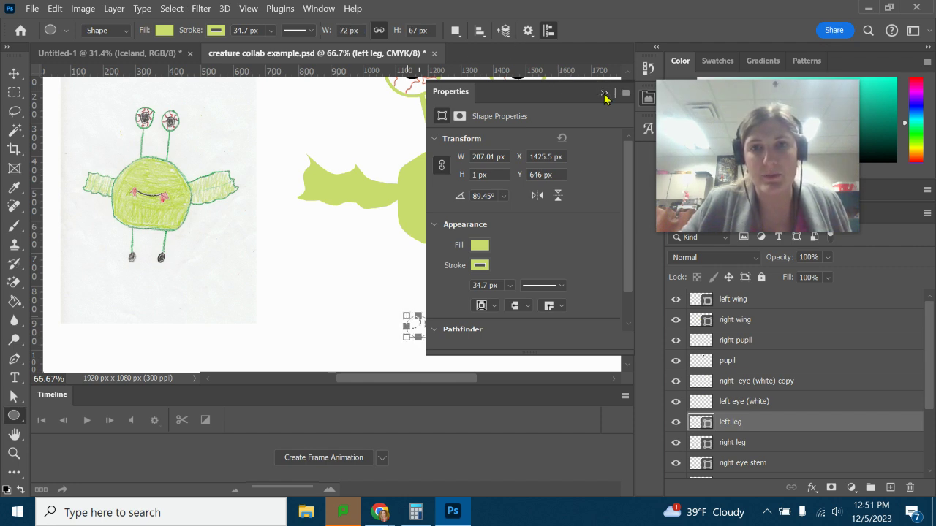
click(604, 93)
click(162, 31)
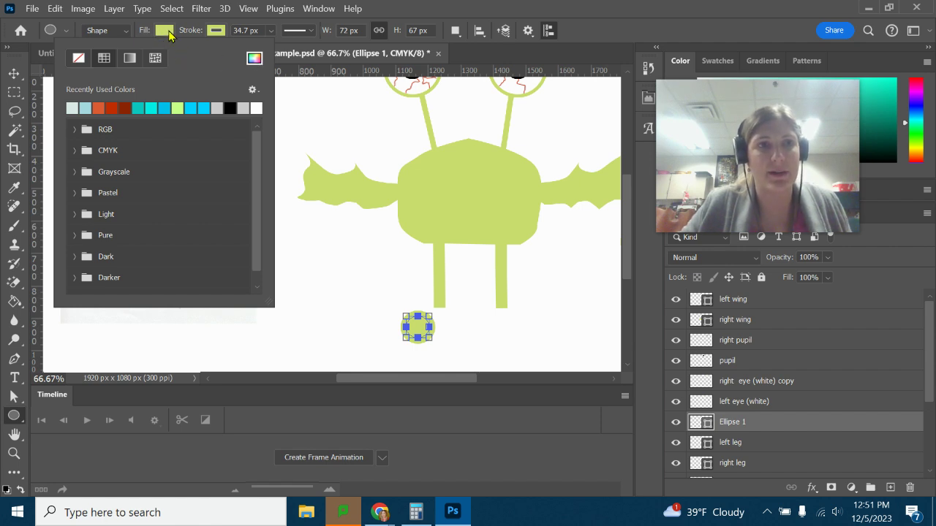
click(14, 73)
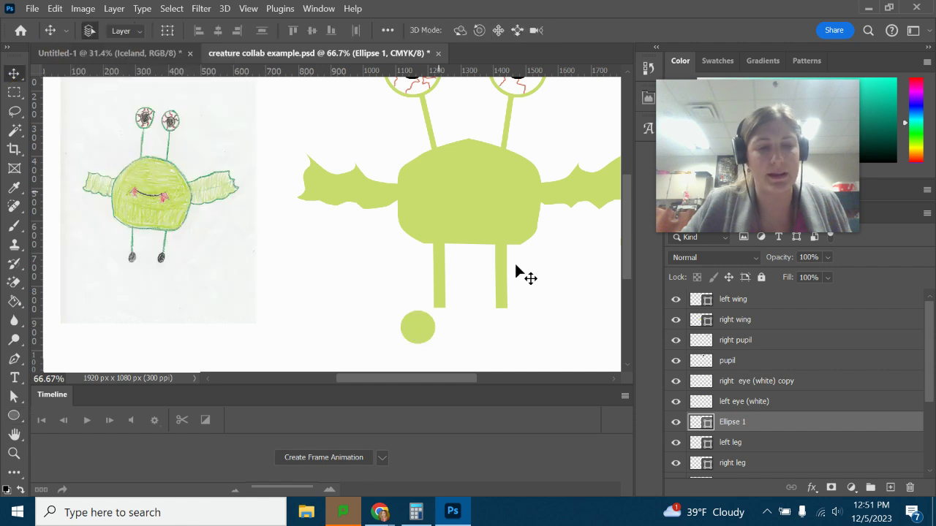
drag(416, 379, 336, 379)
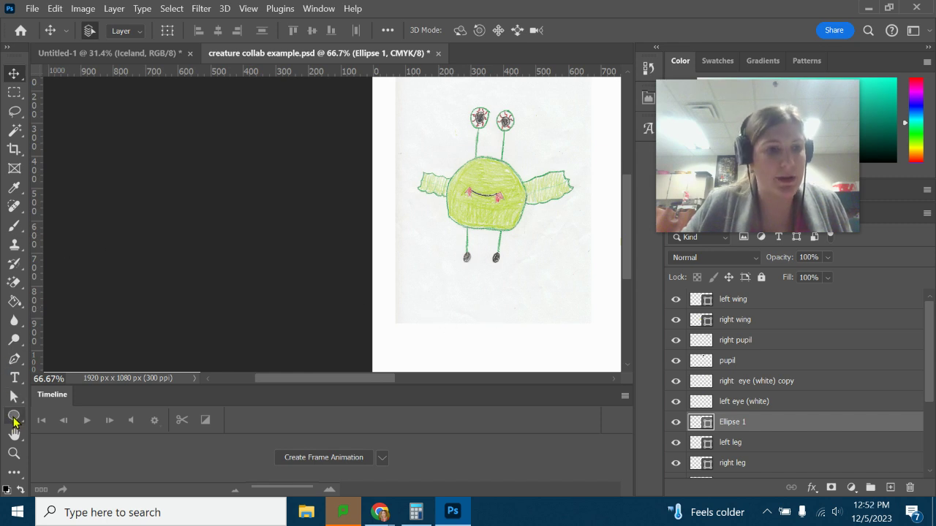
Step: Fill the ellipse with dark grey #69635f sampled from the sketch's foot
click(14, 415)
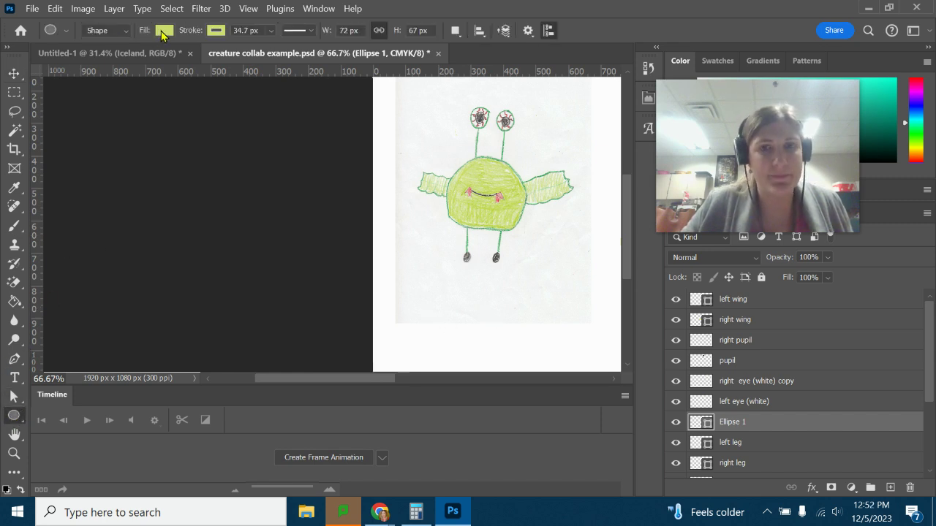
click(164, 32)
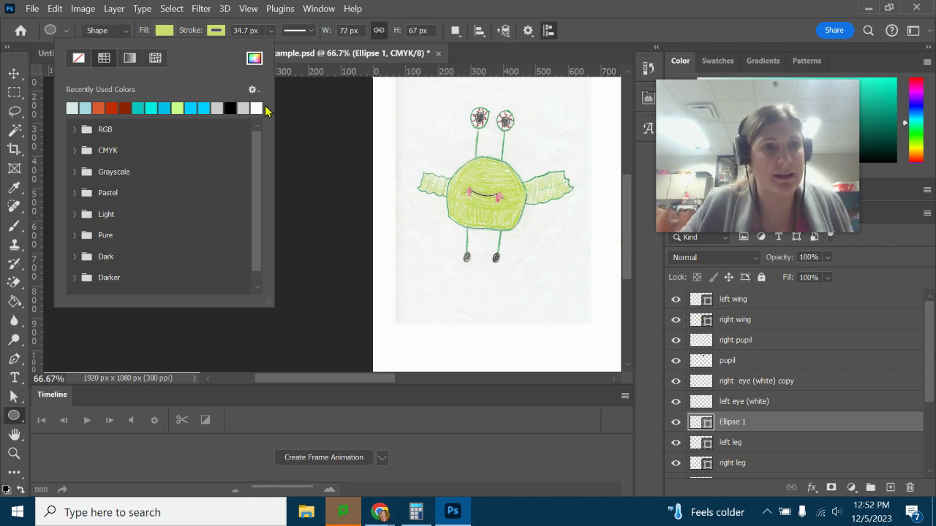
click(255, 60)
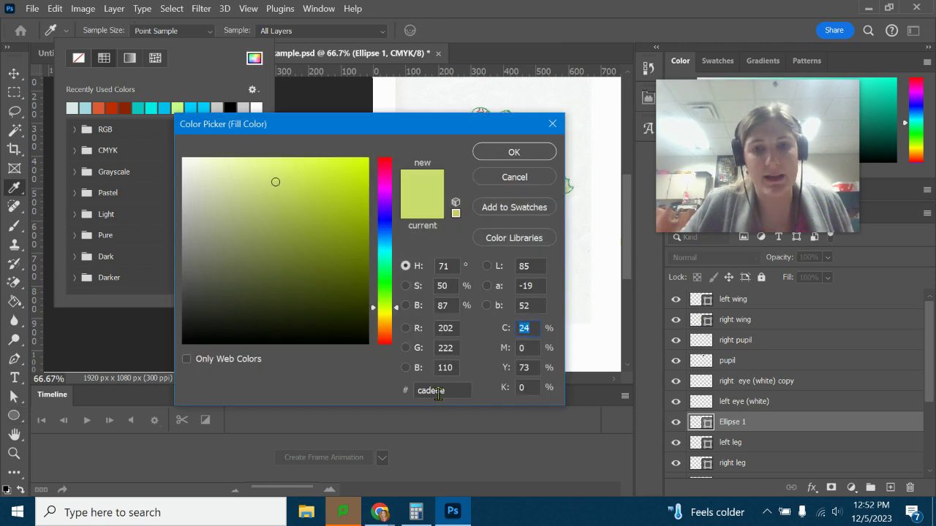
drag(480, 123, 331, 110)
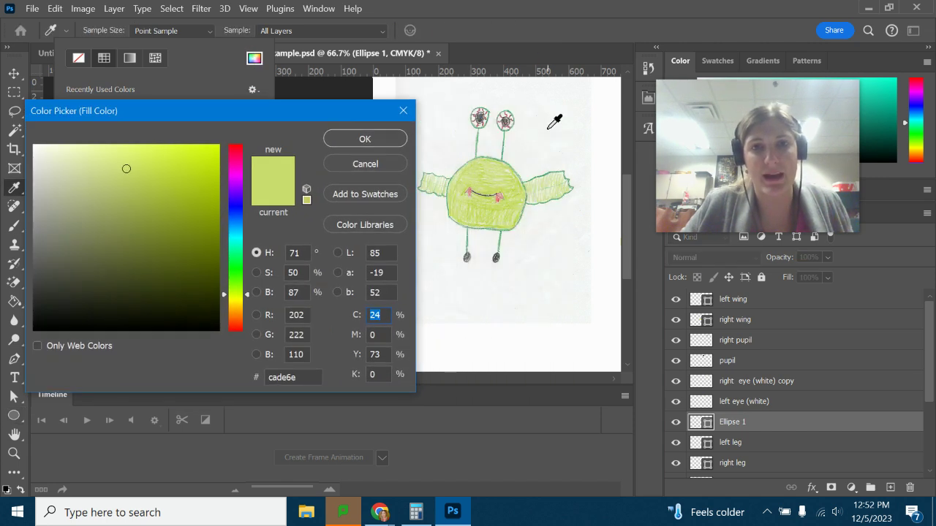
click(496, 259)
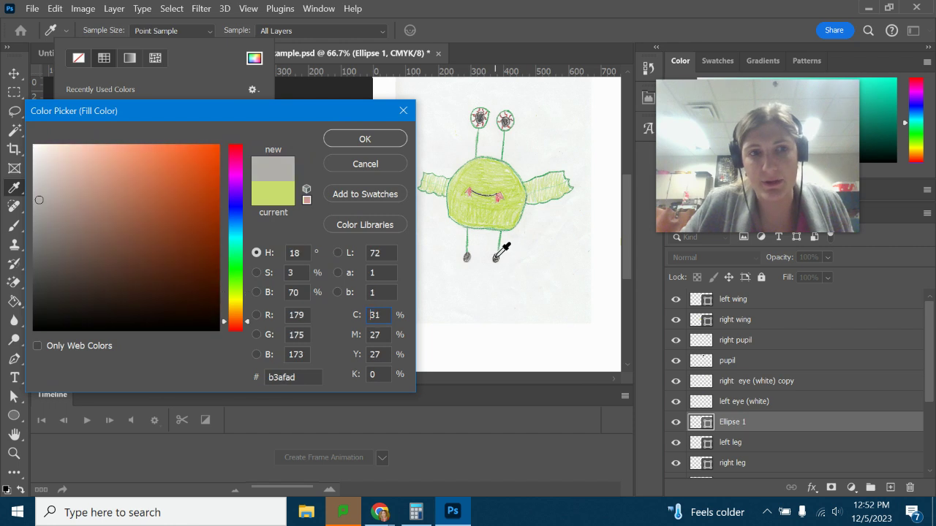
click(498, 258)
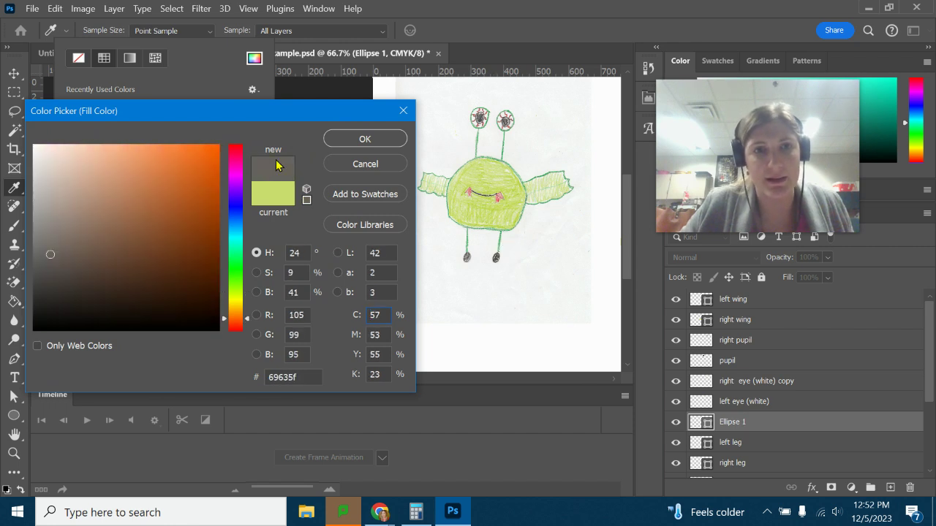
click(364, 139)
click(166, 32)
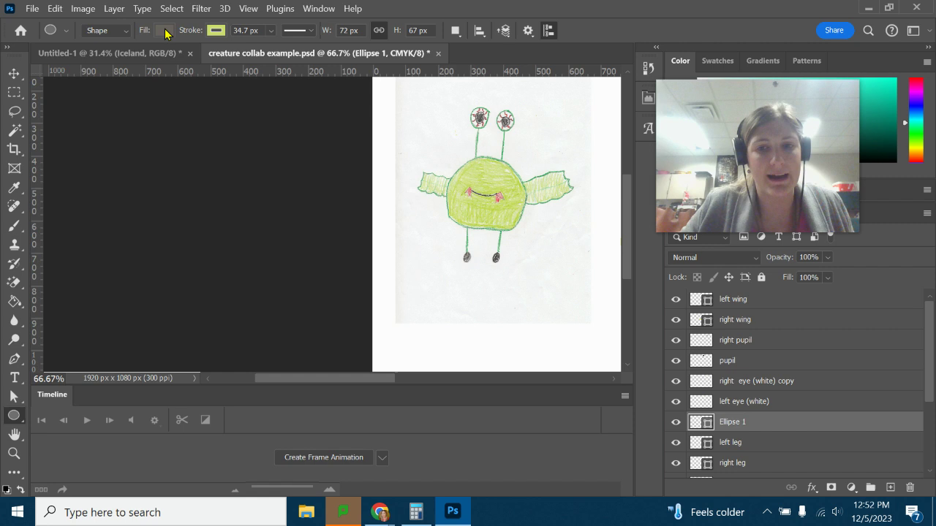
click(166, 32)
drag(358, 378, 439, 387)
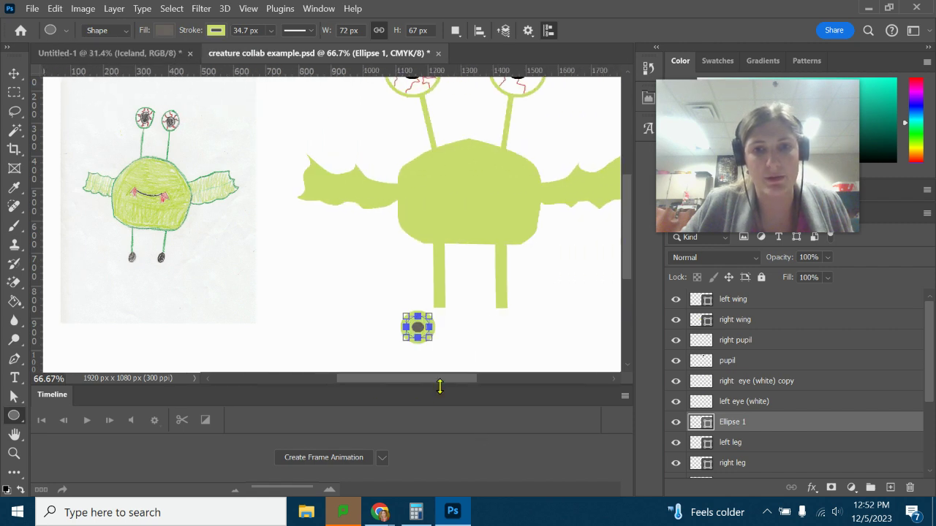
Step: Remove the ellipse's outline and move it to the bottom of the right leg
click(218, 33)
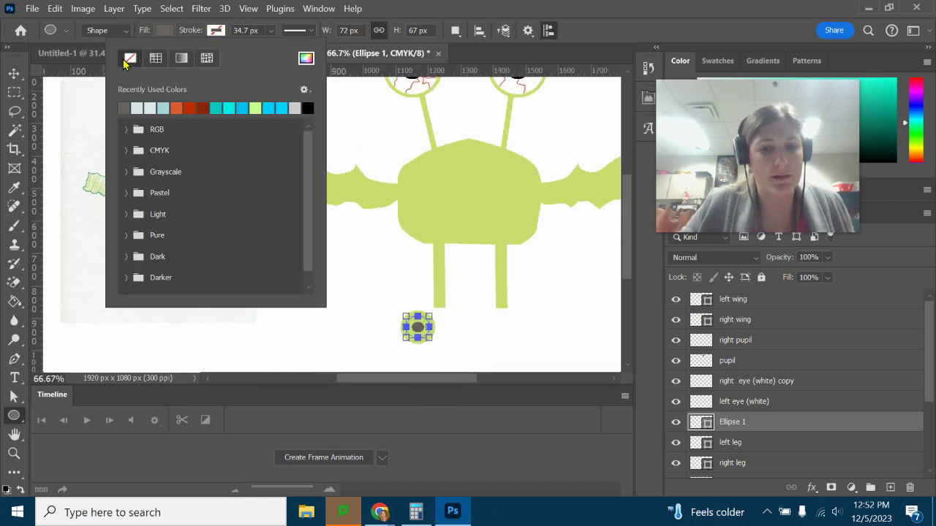
click(124, 62)
click(215, 34)
click(215, 34)
key(v)
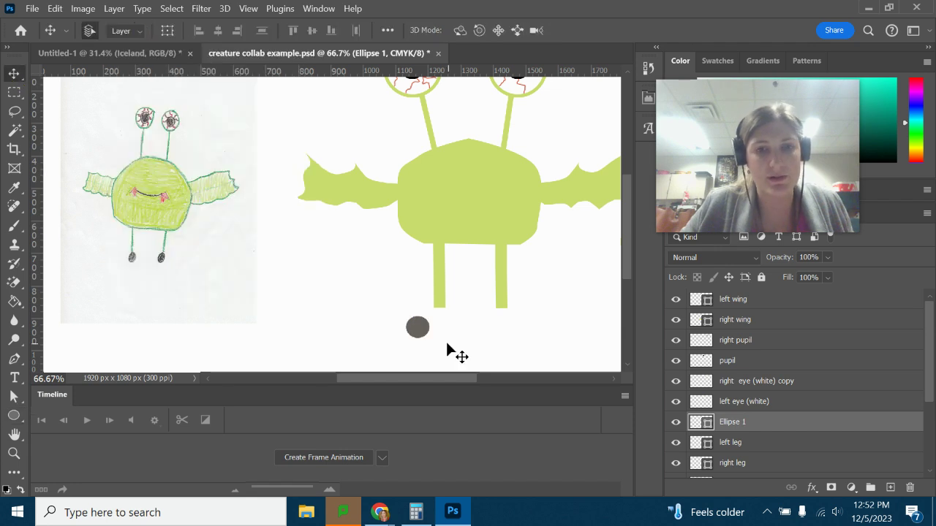
drag(415, 330, 438, 311)
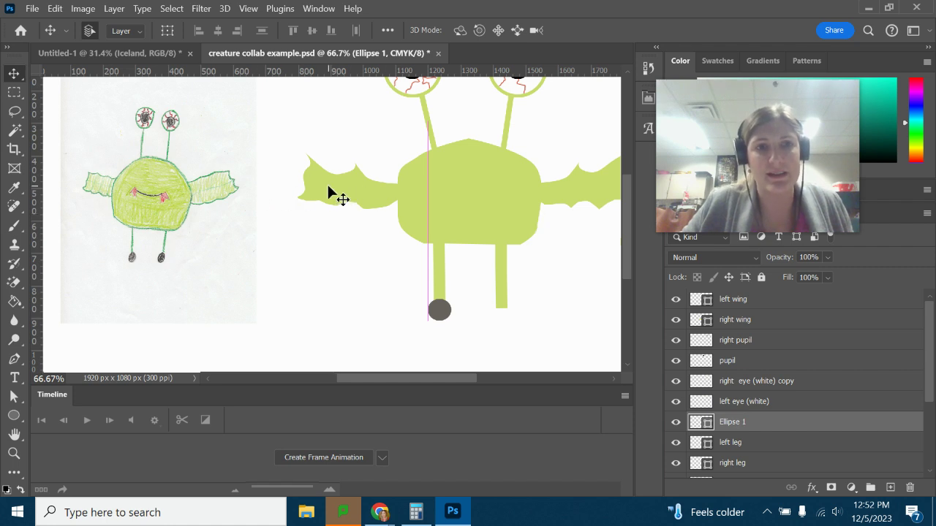
Step: Rename Ellipse 1 to right foot, and duplicate it under the other leg as left foot
double_click(728, 423)
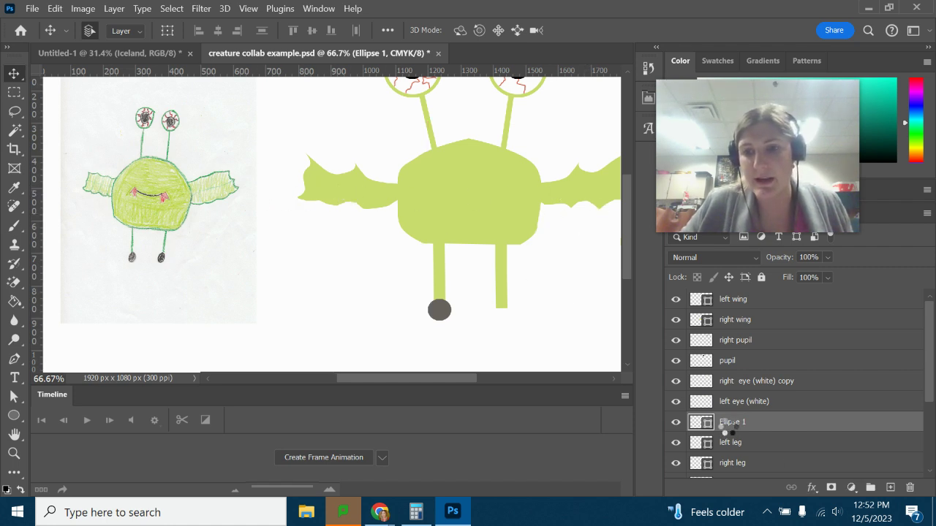
text(r)
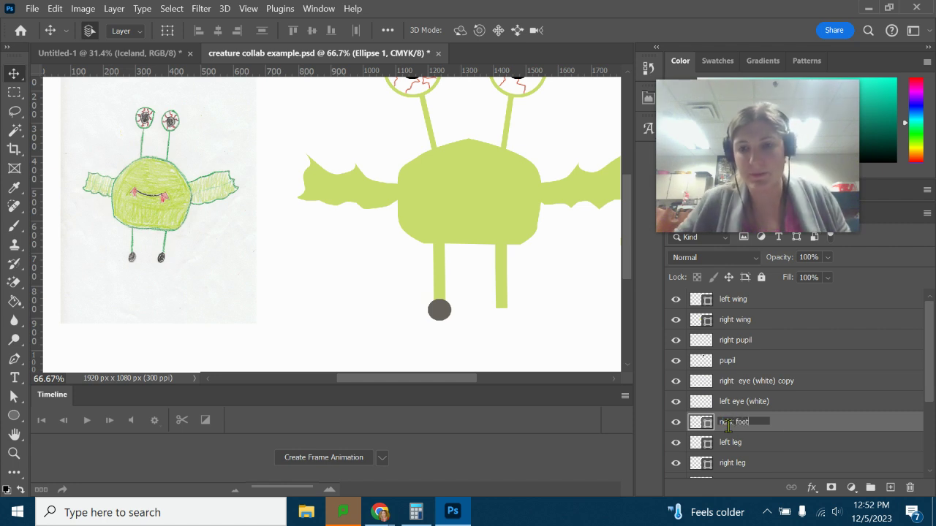
text(ight foot)
key(Return)
key(ctrl+j)
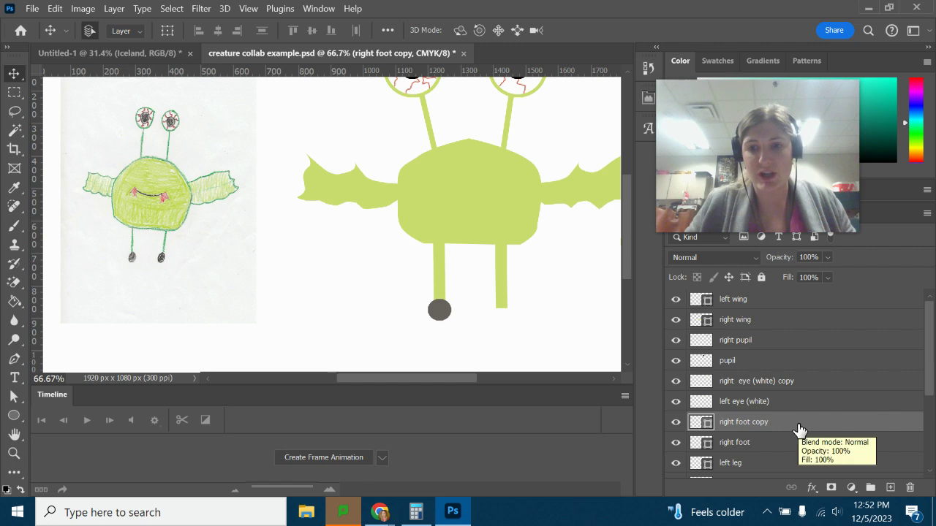
drag(439, 312, 506, 320)
text(le)
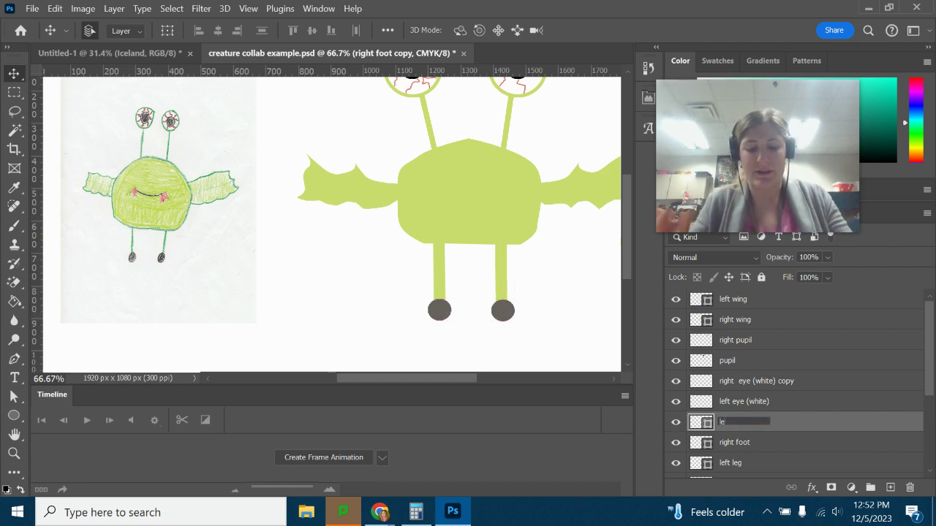
text(ft foot)
key(Return)
key(alt+])
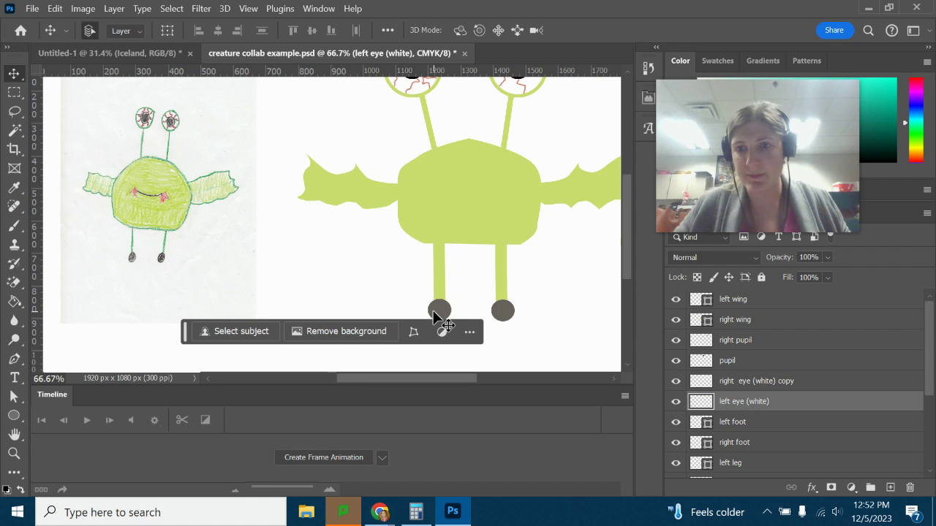
Step: Move the left leg layer directly below left foot in the Layers panel
click(753, 444)
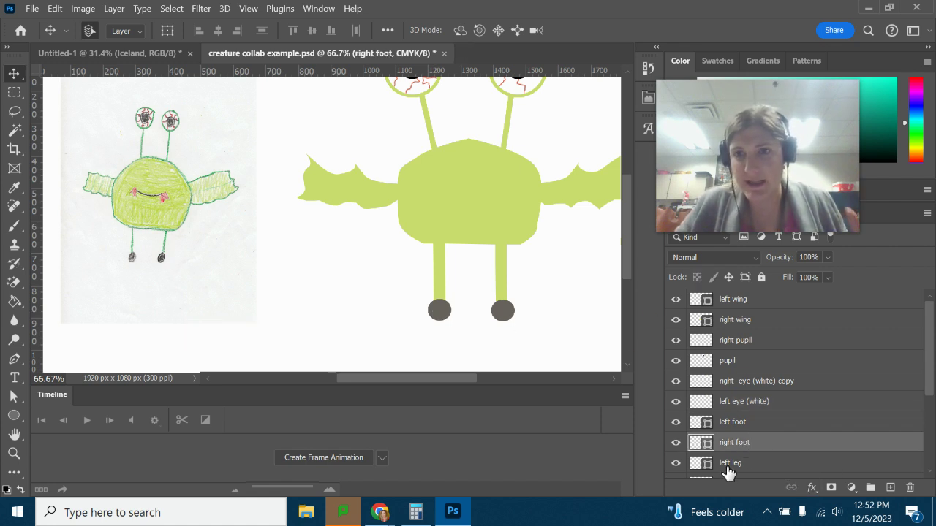
scroll(753, 442, down, 2)
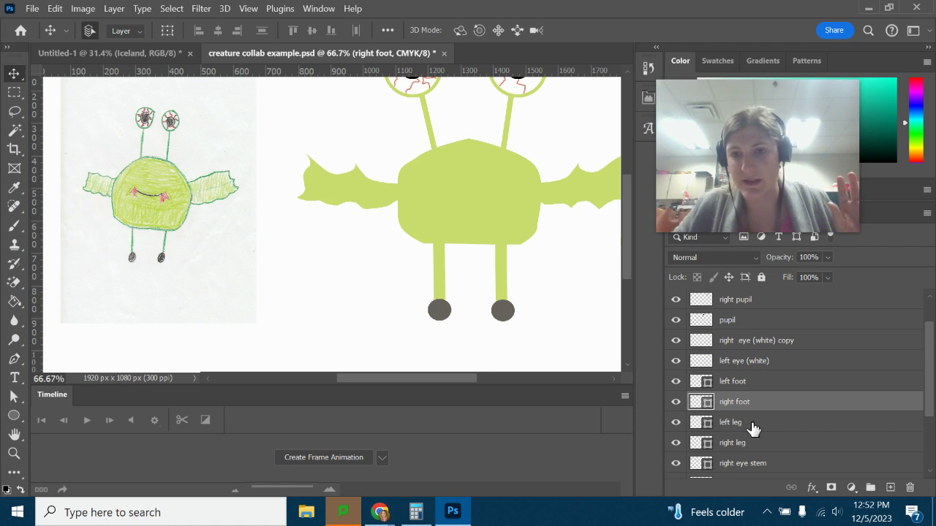
drag(741, 426, 740, 391)
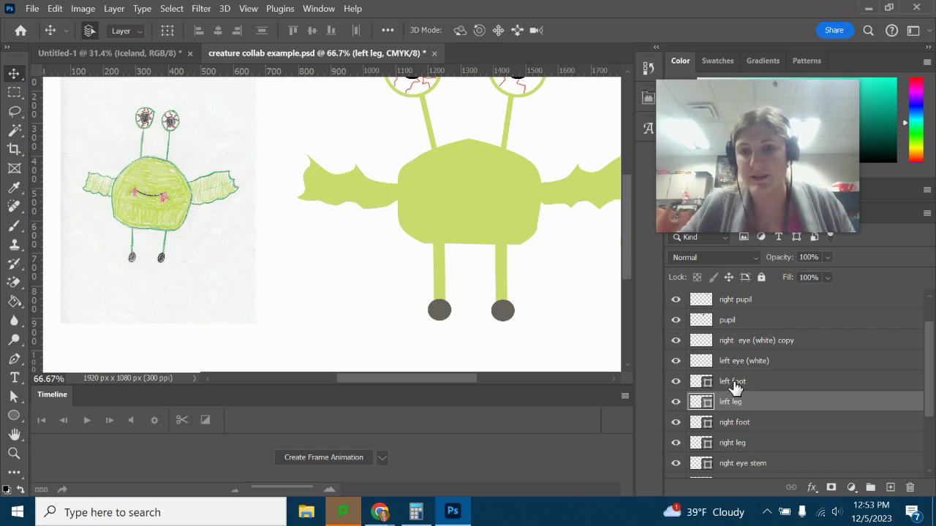
Step: Rasterize the left foot, left leg, right foot and right leg layers
right_click(735, 388)
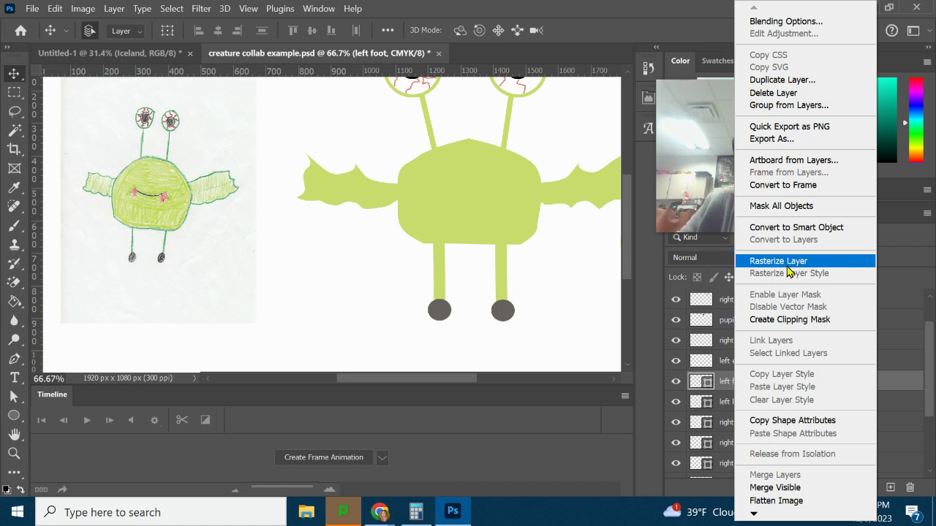
click(776, 385)
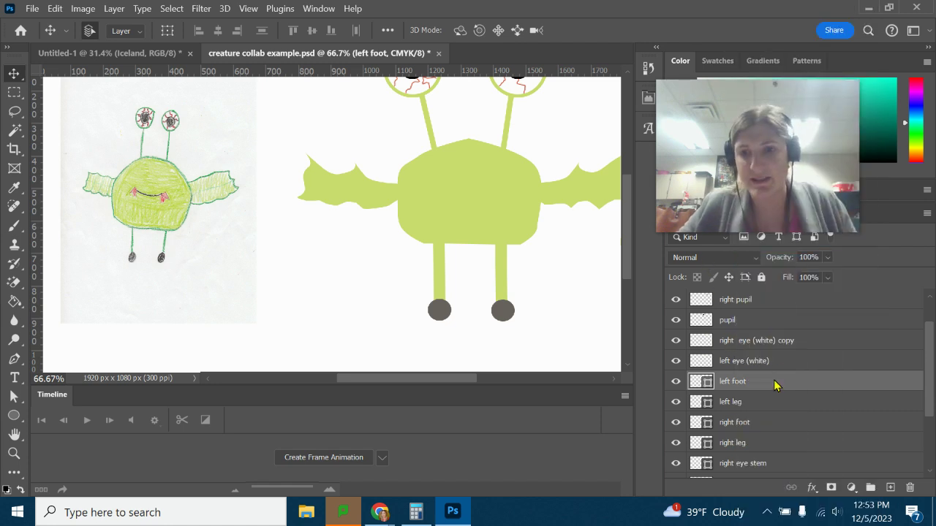
right_click(742, 404)
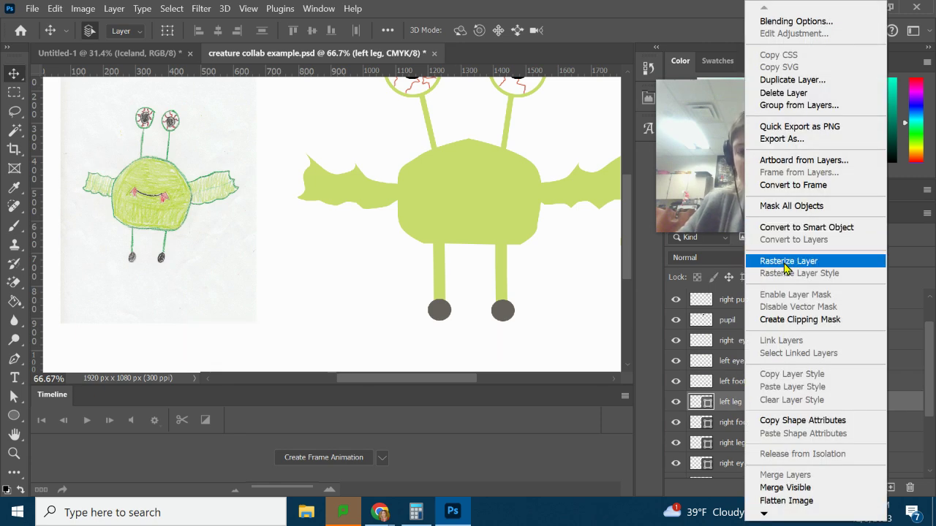
click(785, 261)
right_click(735, 429)
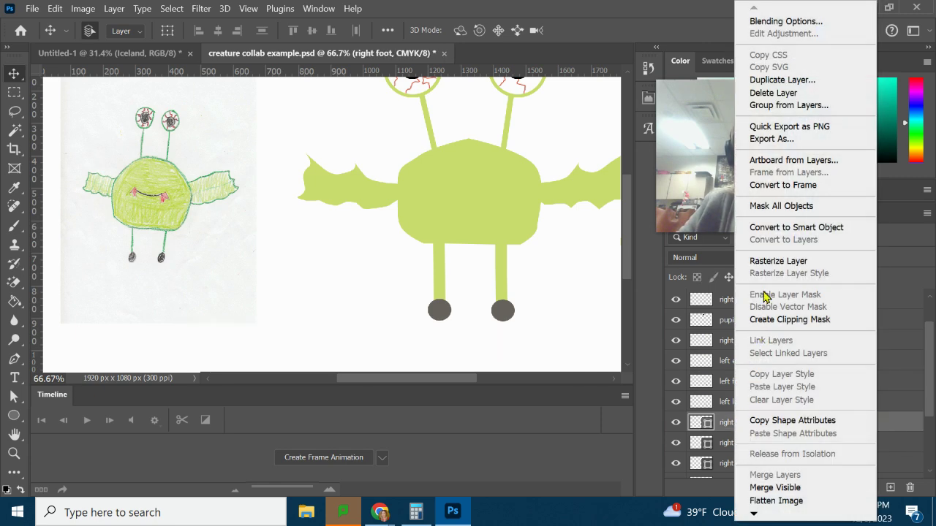
click(786, 262)
right_click(735, 451)
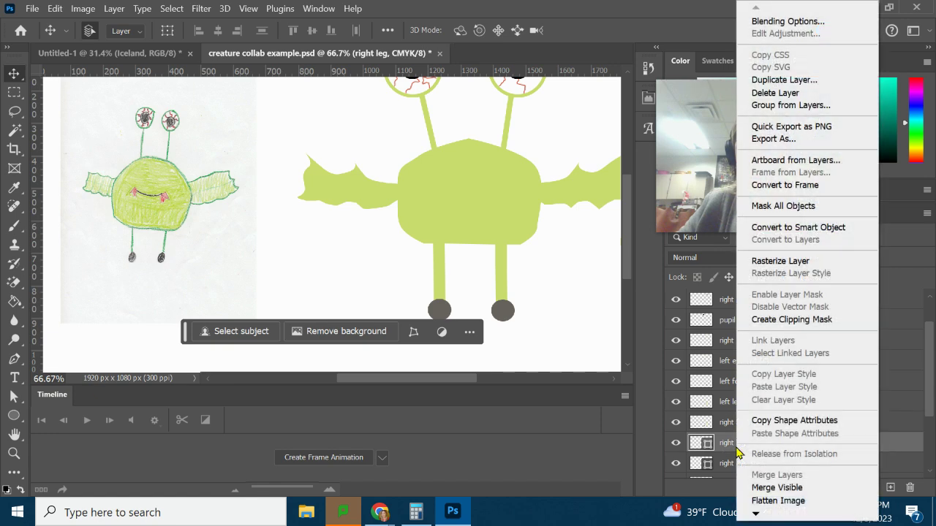
click(782, 261)
Step: Merge the left foot down into the left leg layer and toggle its visibility to check it
click(739, 387)
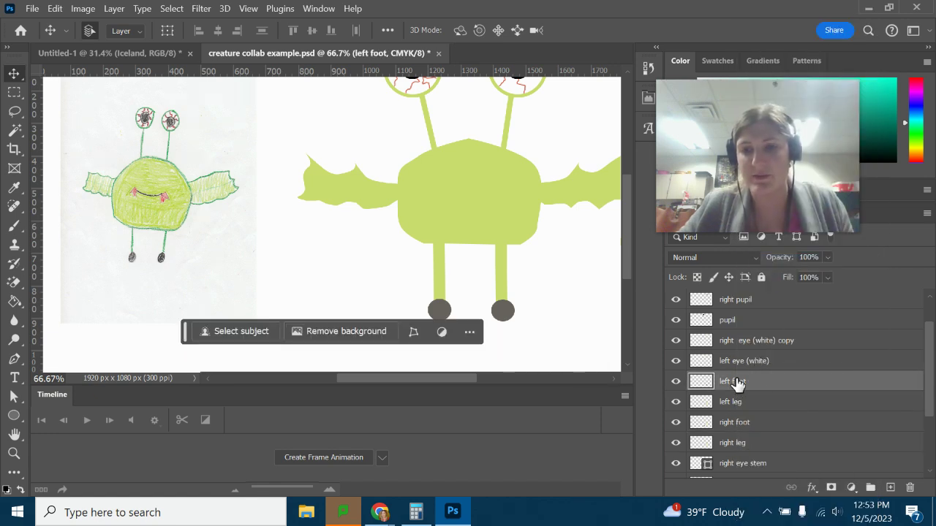
right_click(753, 384)
right_click(730, 383)
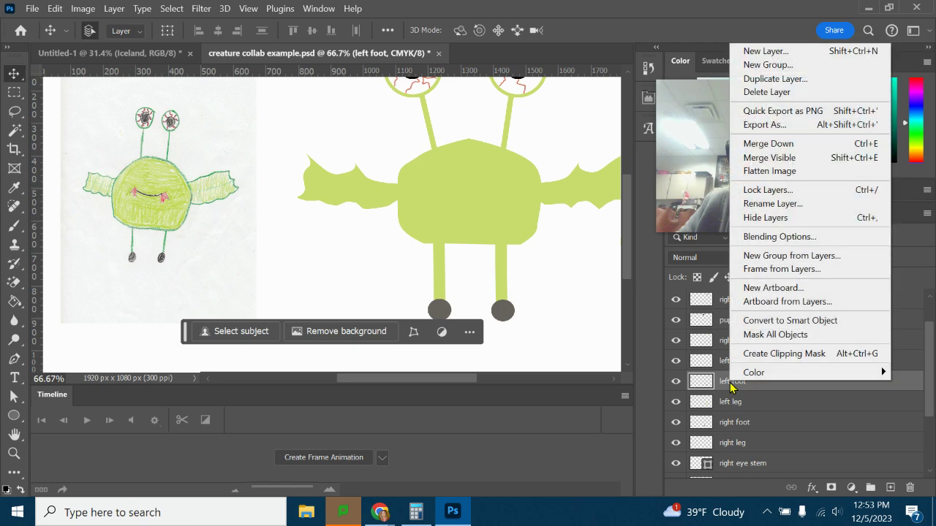
click(776, 402)
right_click(755, 381)
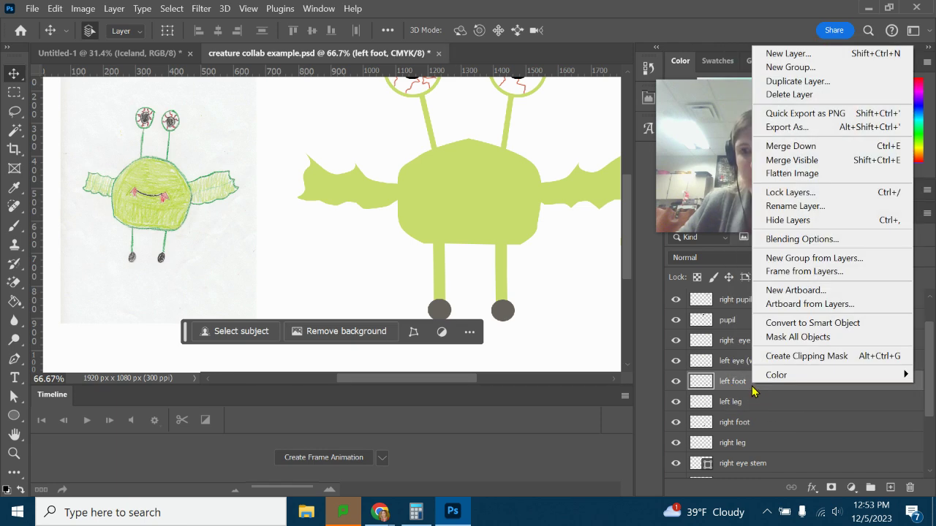
click(810, 148)
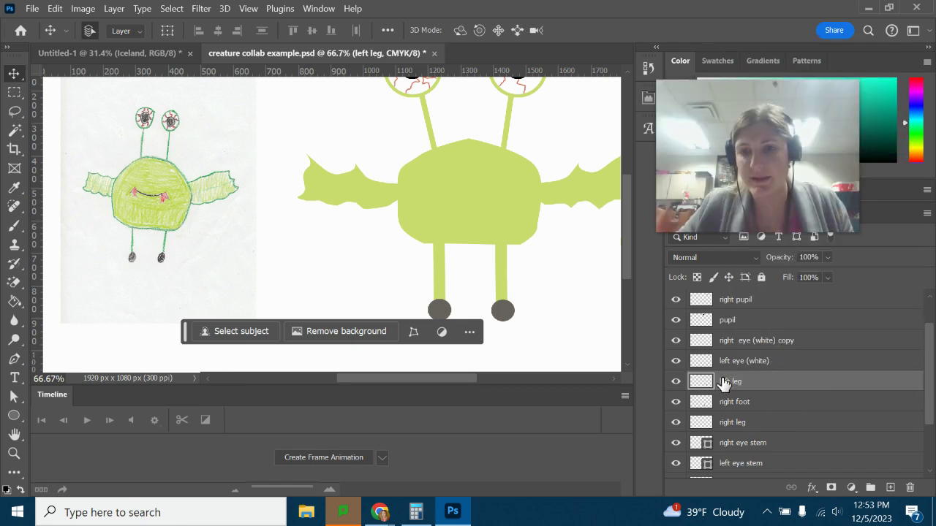
click(674, 382)
click(675, 382)
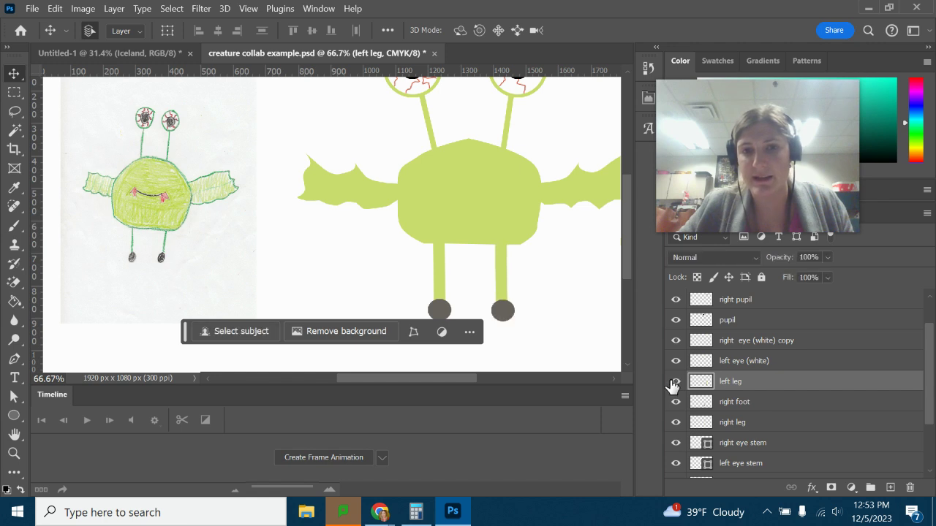
Step: Merge the right foot down into the right leg layer and verify it by toggling visibility
click(736, 407)
right_click(735, 408)
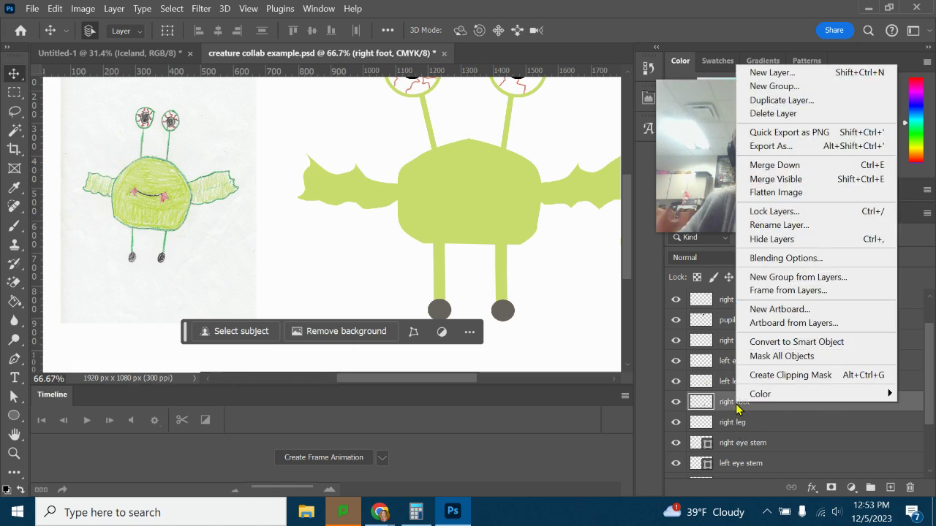
click(826, 164)
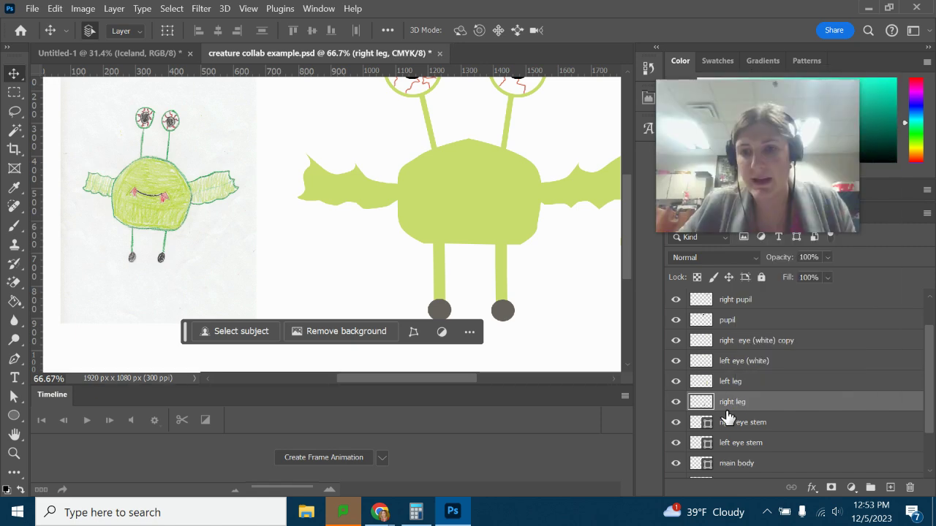
click(676, 401)
click(676, 401)
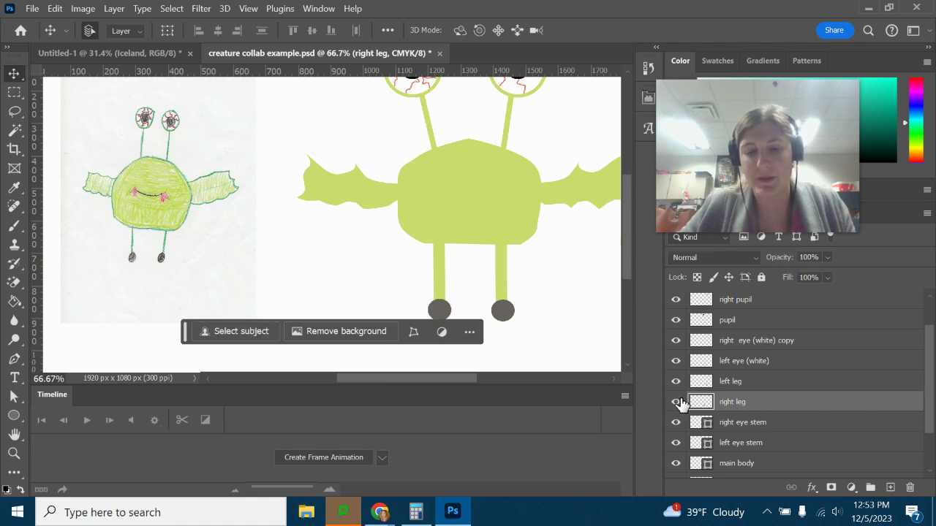
scroll(519, 257, up, 1)
scroll(519, 255, up, 1)
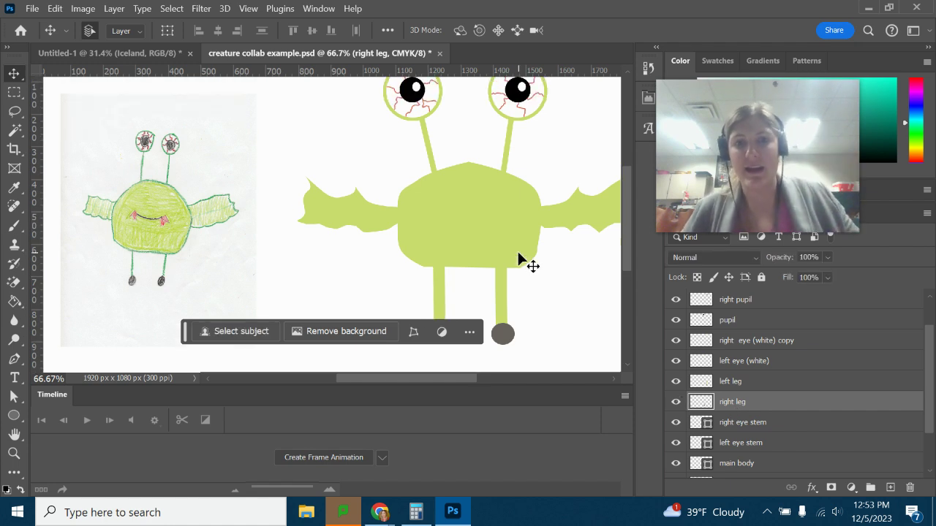
Step: Fill the right wing shape with a light green sampled from the drawn wing
scroll(804, 366, up, 2)
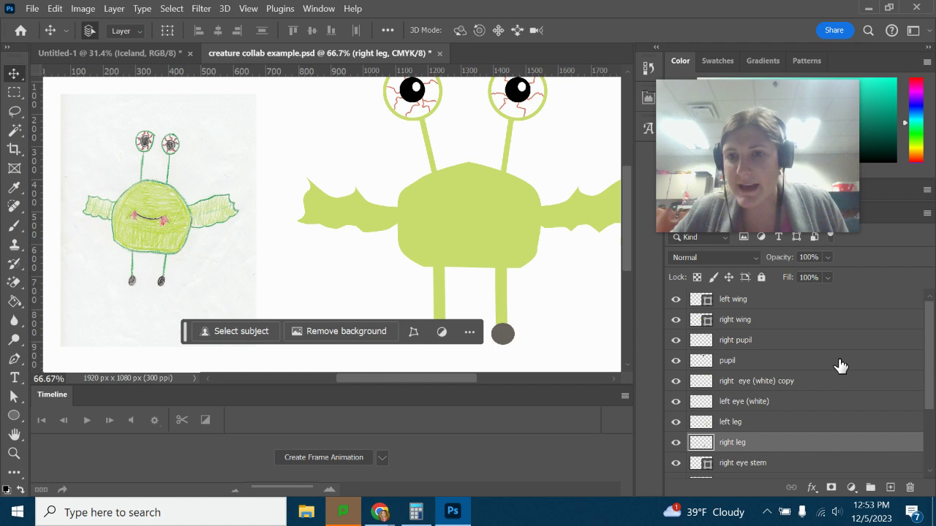
click(783, 319)
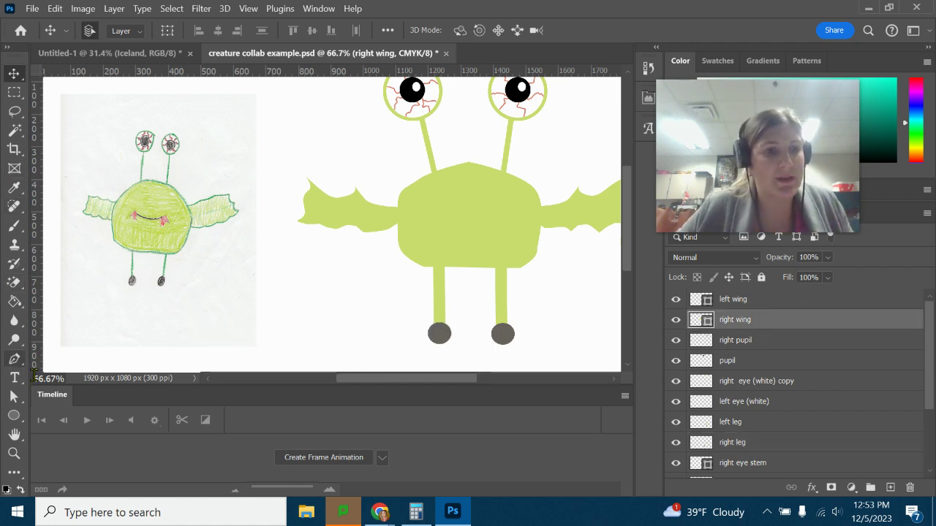
click(12, 361)
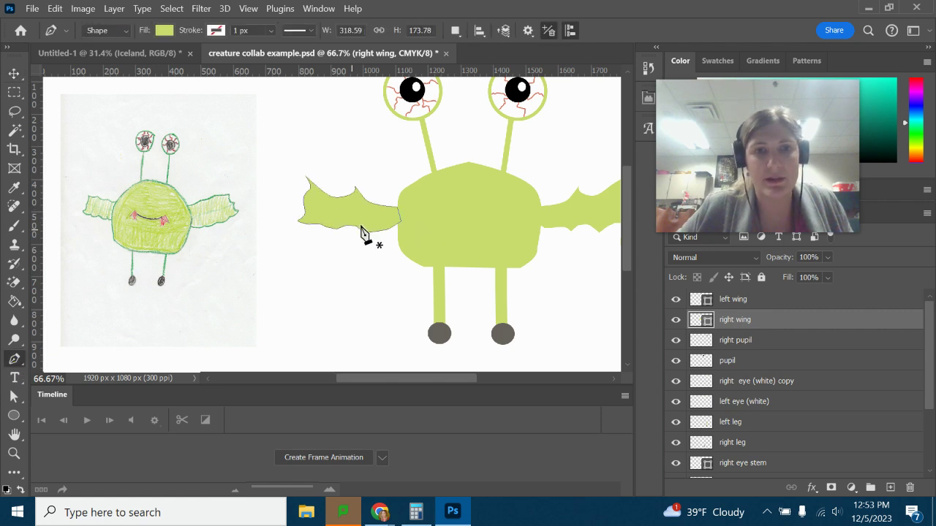
click(164, 34)
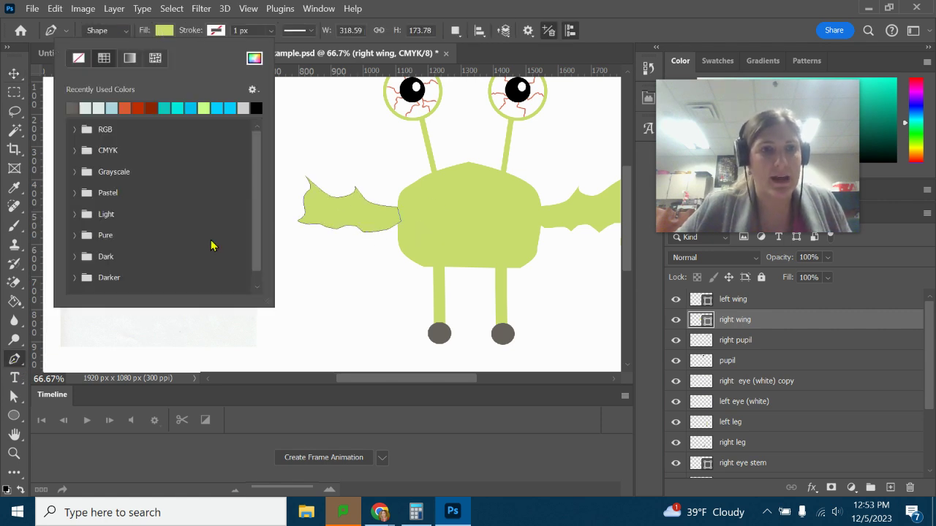
drag(471, 378, 367, 377)
click(164, 32)
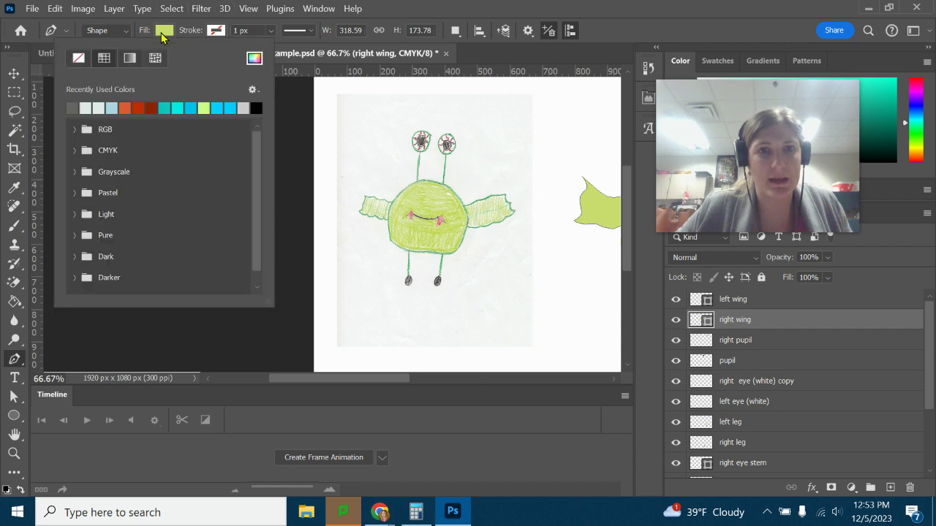
click(253, 59)
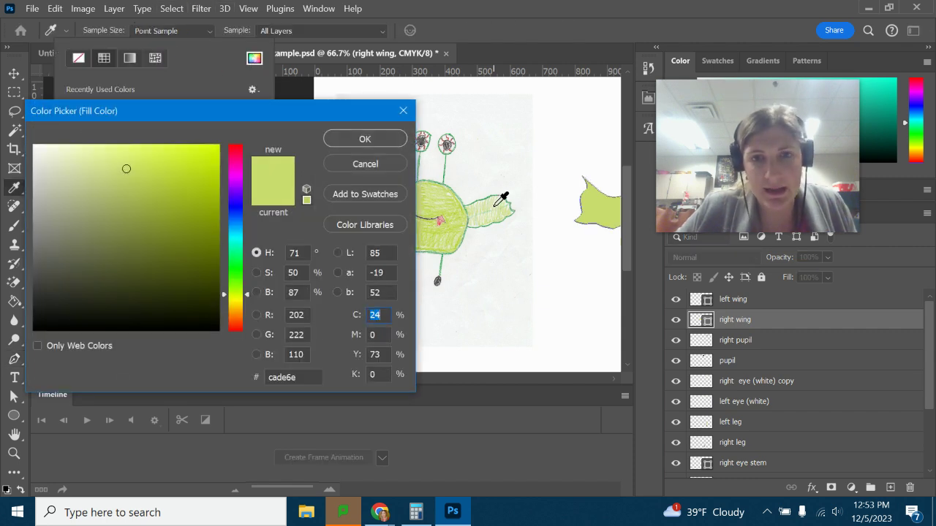
drag(495, 206, 494, 208)
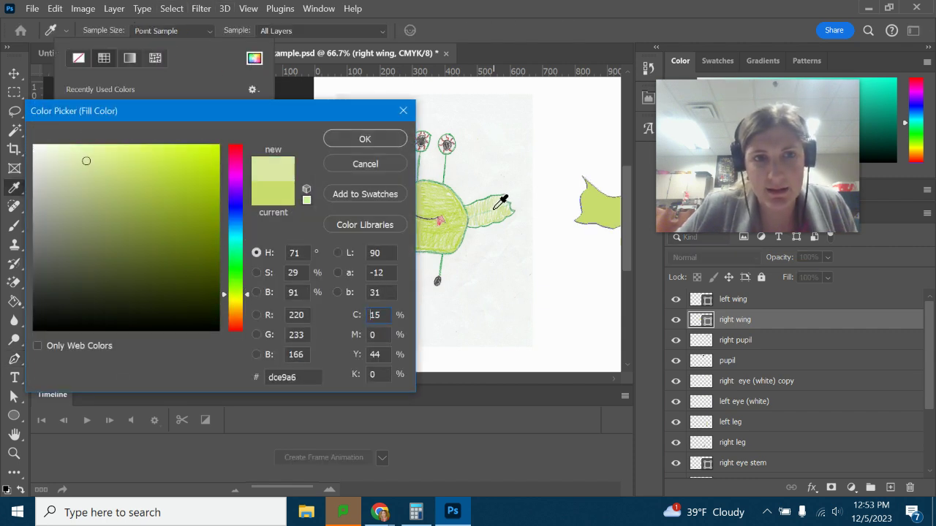
click(375, 145)
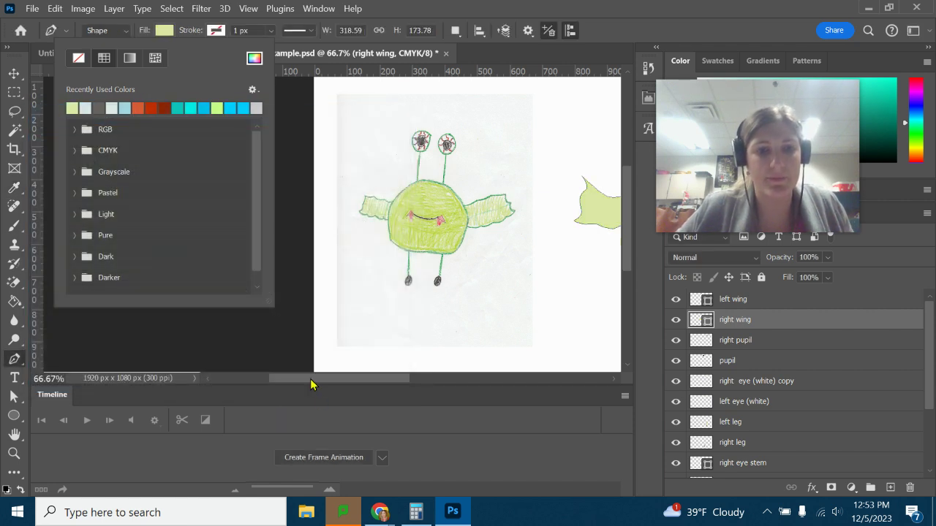
drag(310, 378, 389, 380)
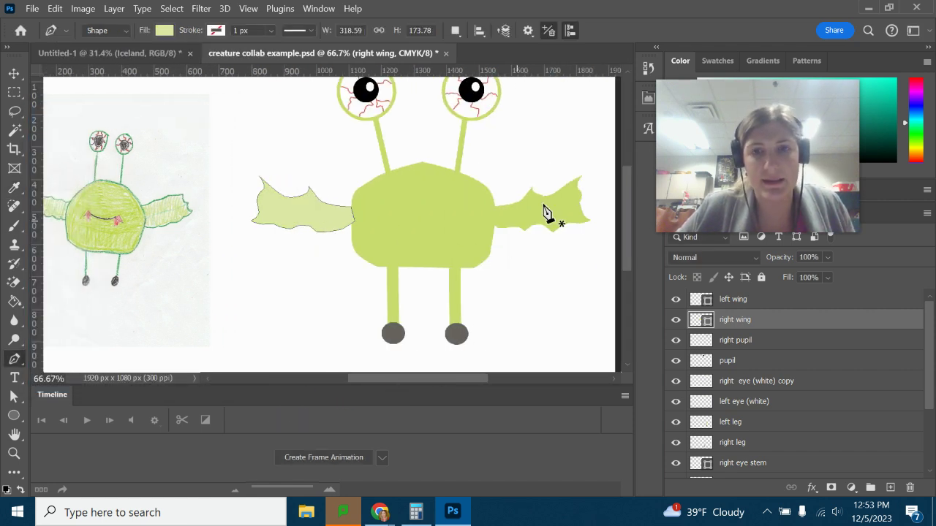
Step: Apply the same pale green fill to the left wing and lock its layer
click(834, 299)
click(165, 31)
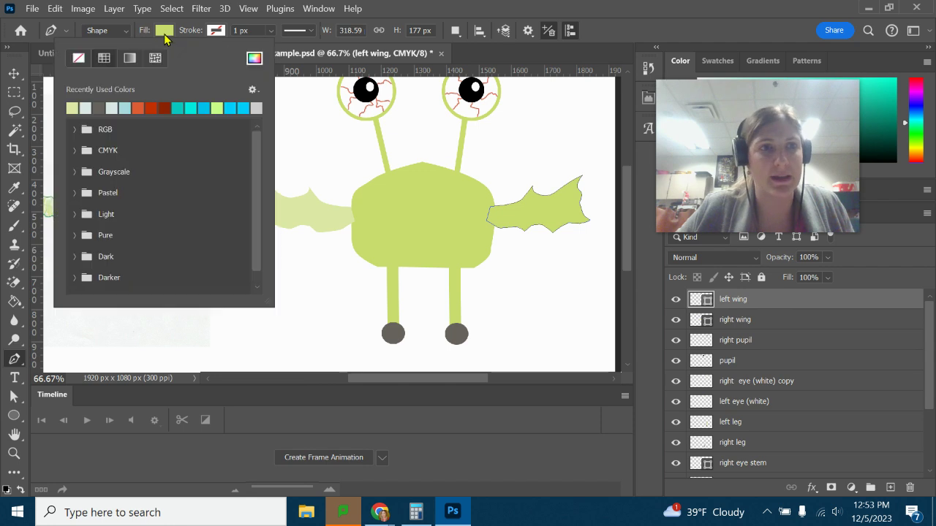
click(71, 109)
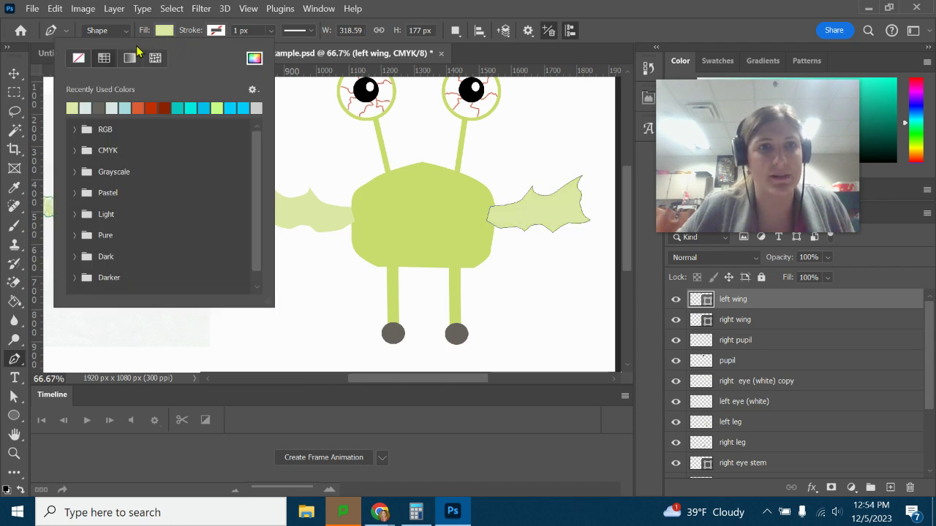
click(165, 30)
click(165, 30)
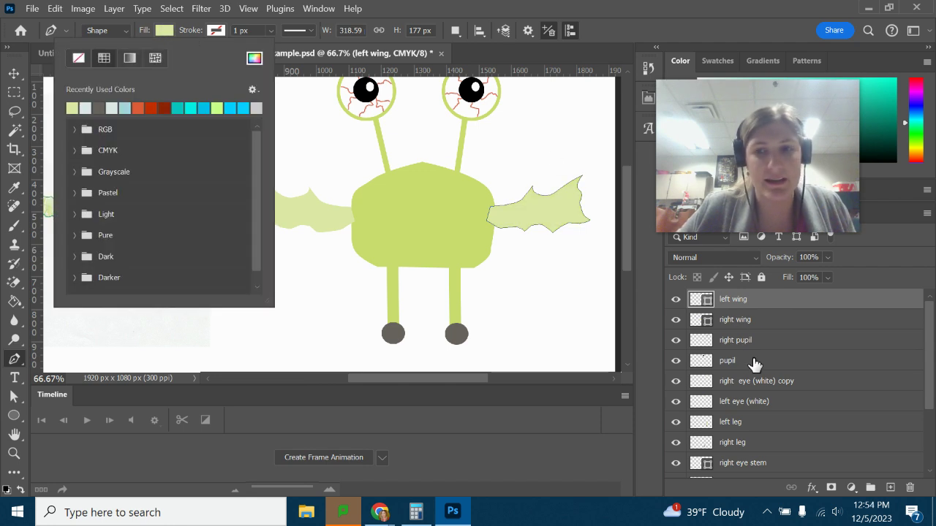
click(761, 277)
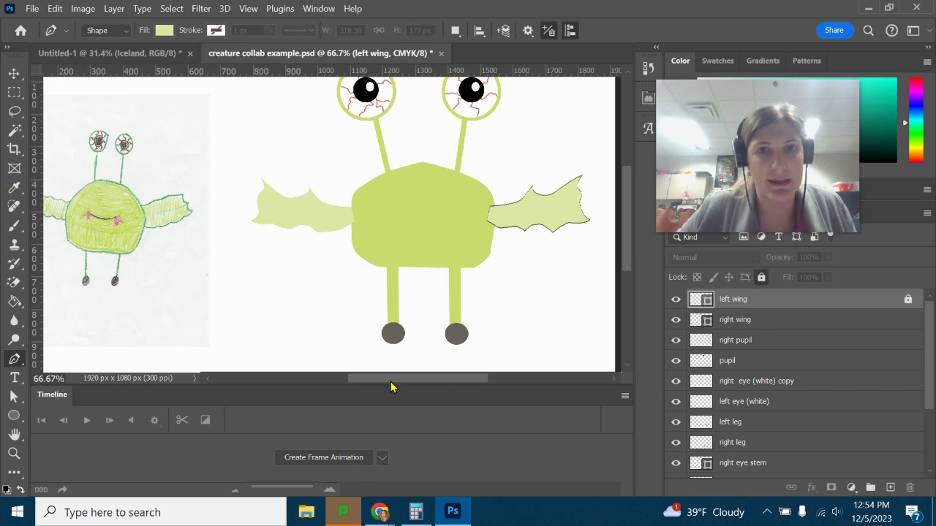
drag(389, 379, 379, 379)
scroll(581, 262, up, 2)
Step: Save creature collab example.psd with File > Save
scroll(581, 262, down, 2)
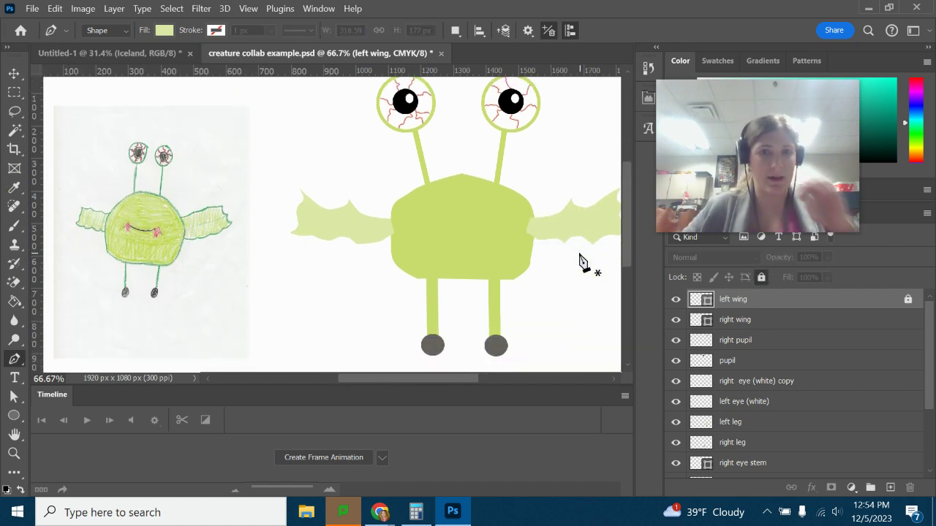
click(32, 8)
click(66, 165)
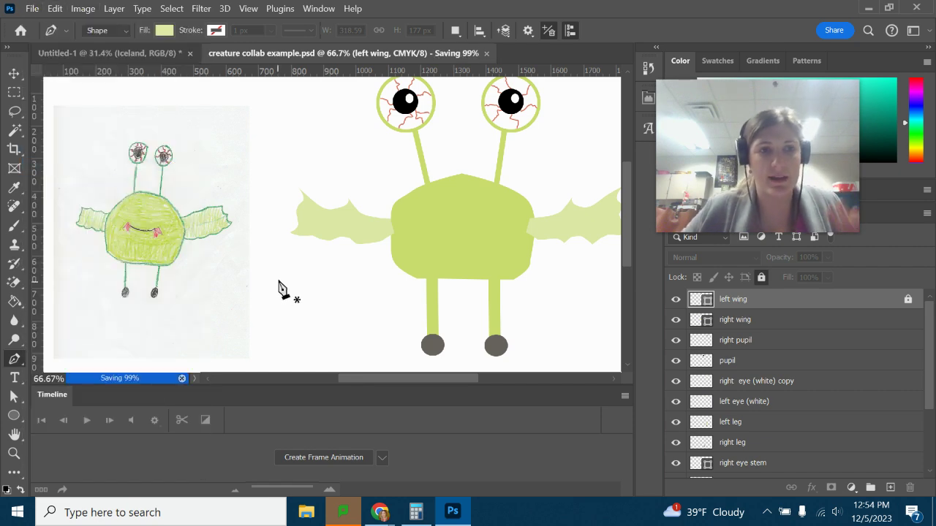
Step: On a new layer, draw a three-point Curvature Pen smile across the body, redoing misplaced points
click(891, 488)
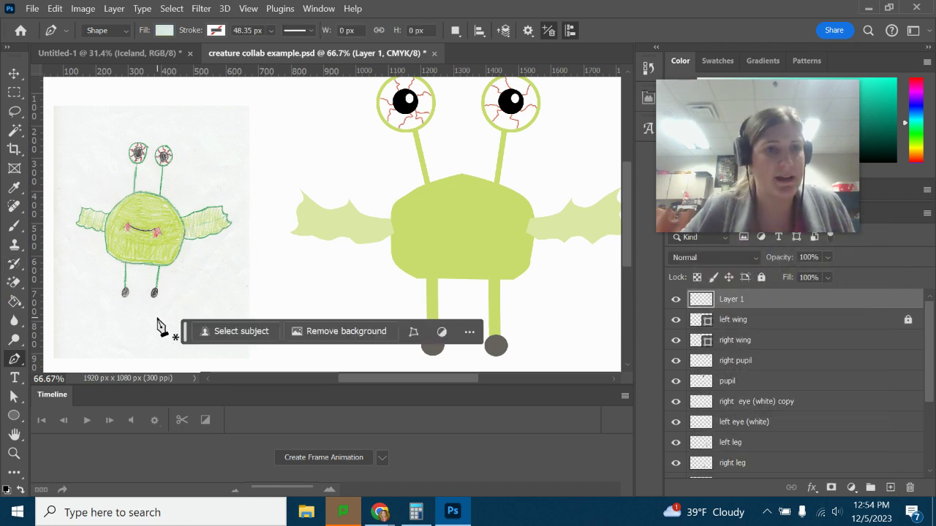
right_click(13, 363)
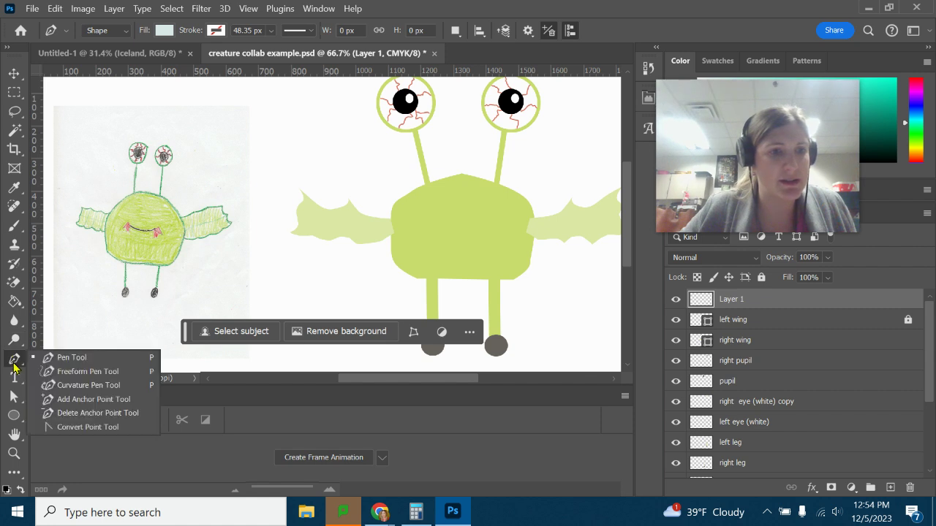
key(Escape)
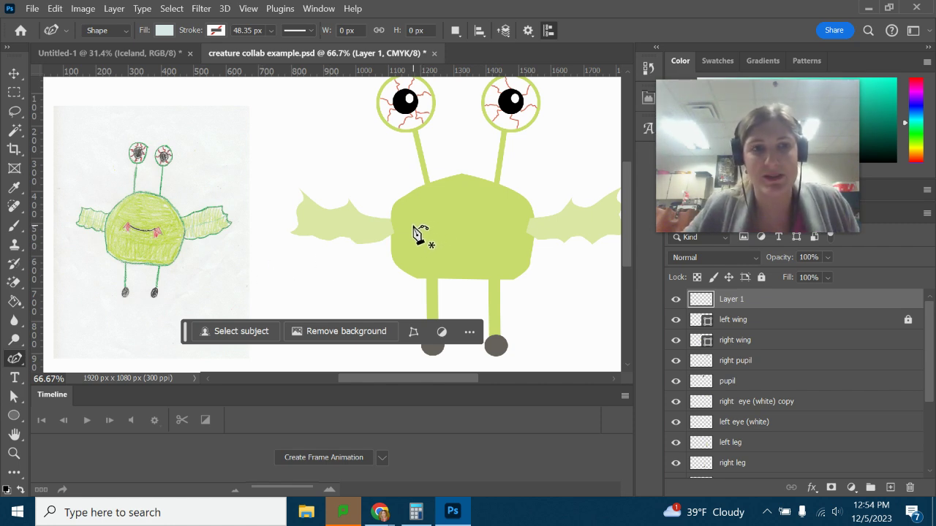
click(435, 221)
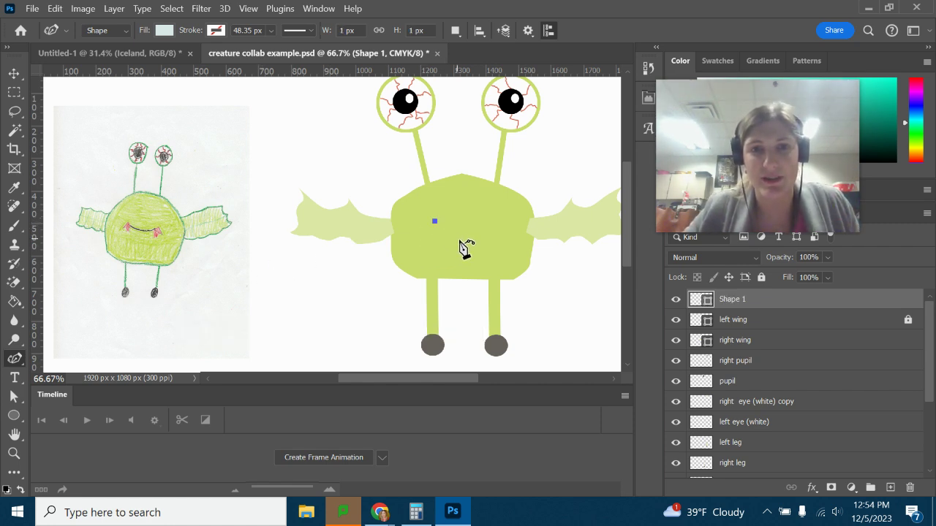
click(458, 239)
click(498, 225)
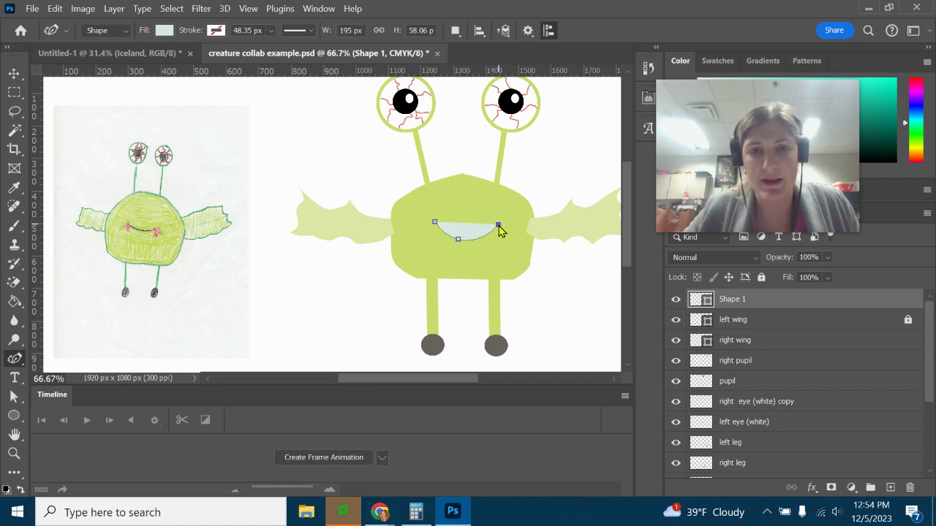
key(ctrl+z)
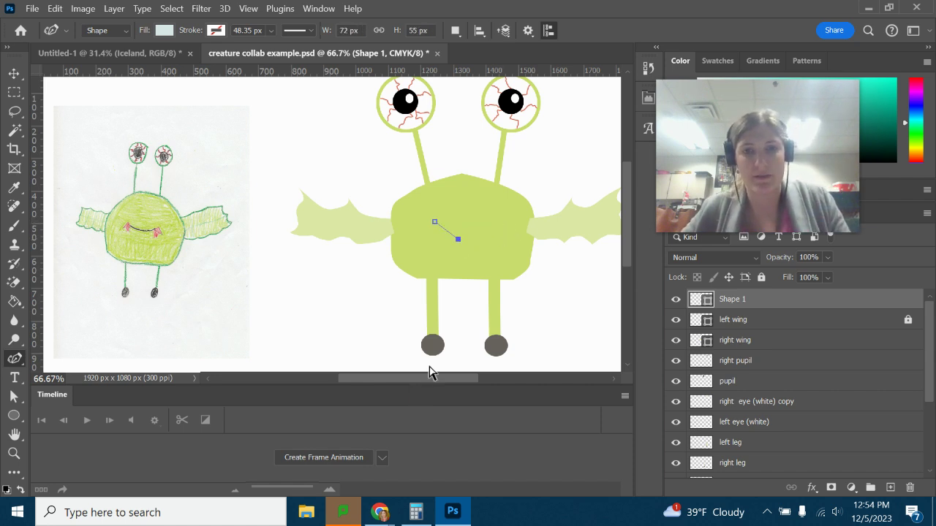
key(ctrl+z)
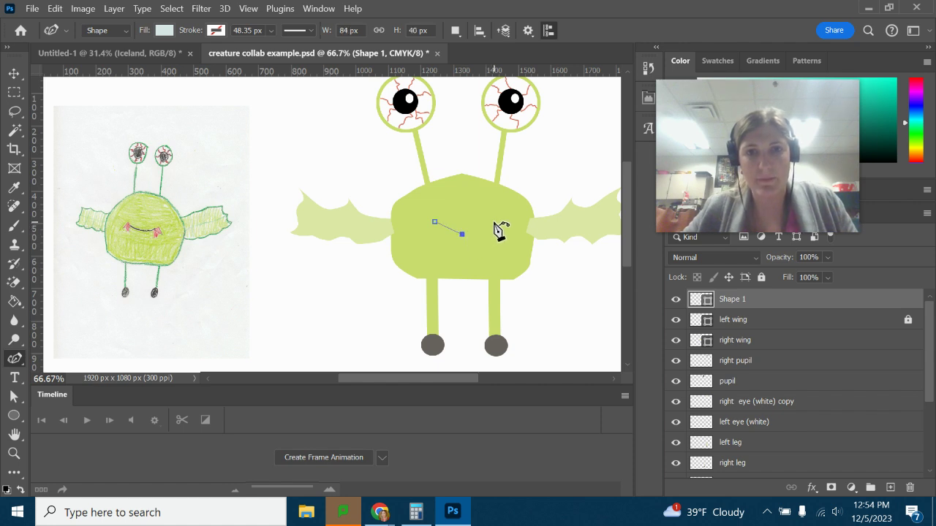
click(495, 221)
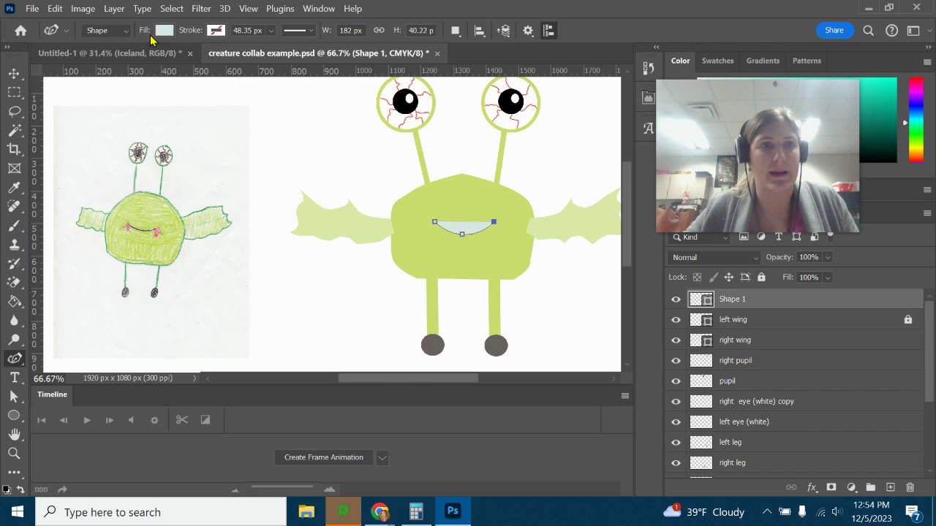
Step: Remove the smile's fill and give it a black stroke about 10.14 px wide
click(164, 31)
click(79, 57)
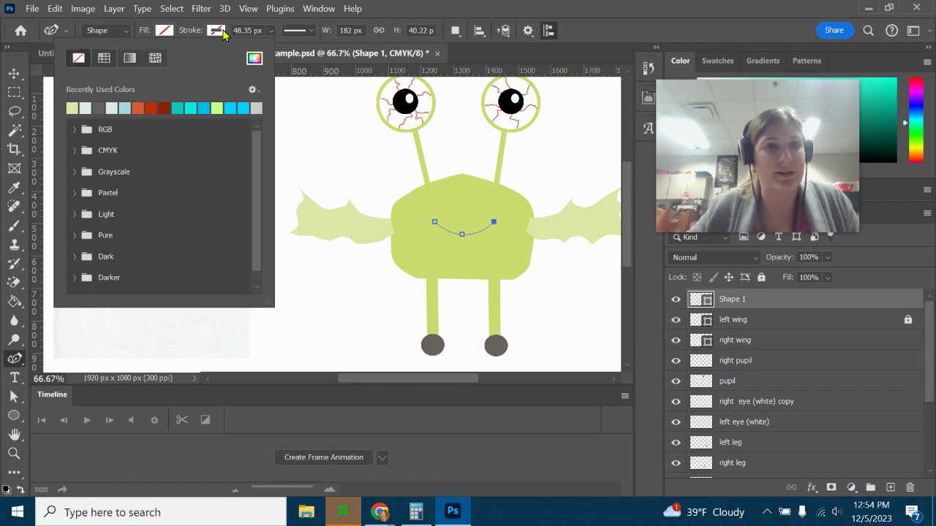
click(222, 32)
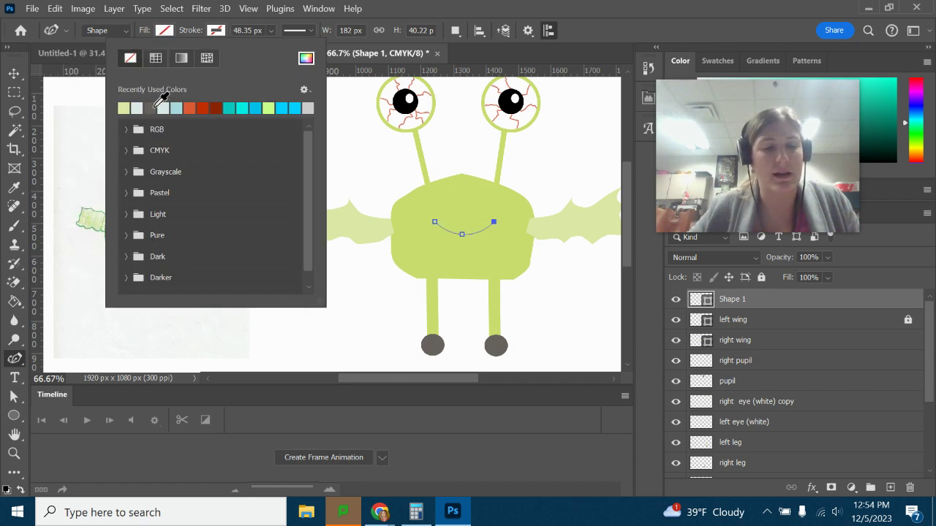
click(154, 107)
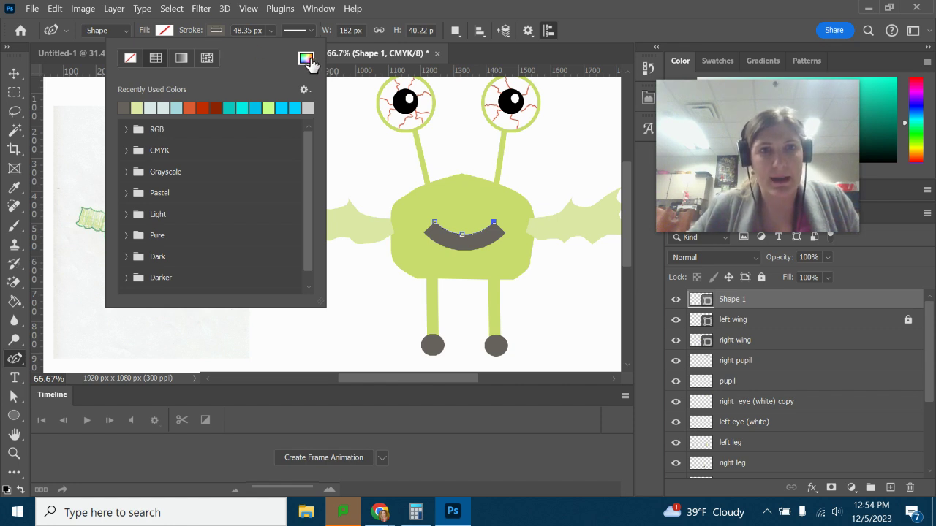
click(306, 58)
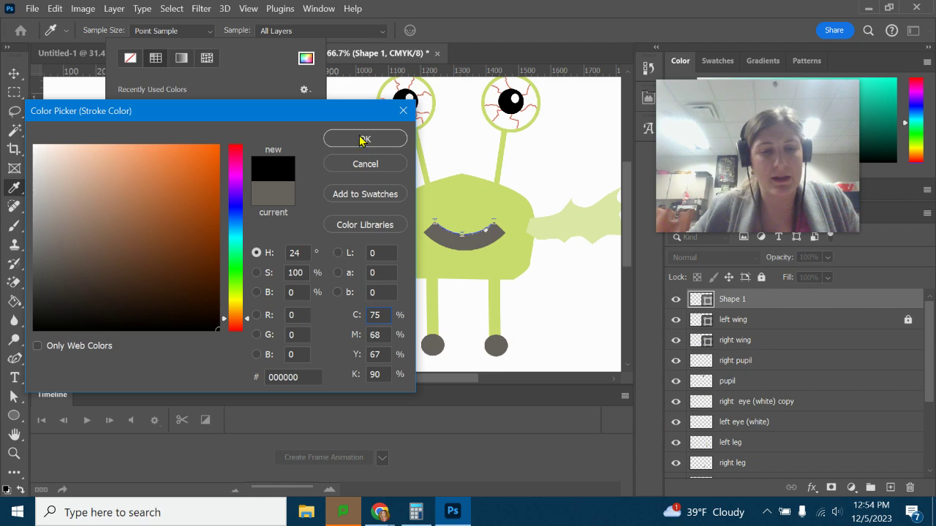
click(363, 139)
click(272, 31)
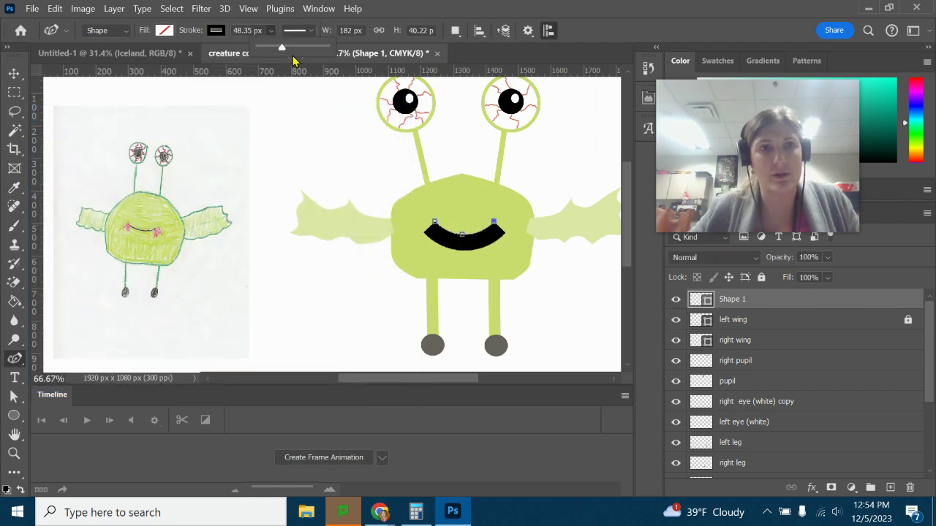
drag(282, 53, 273, 50)
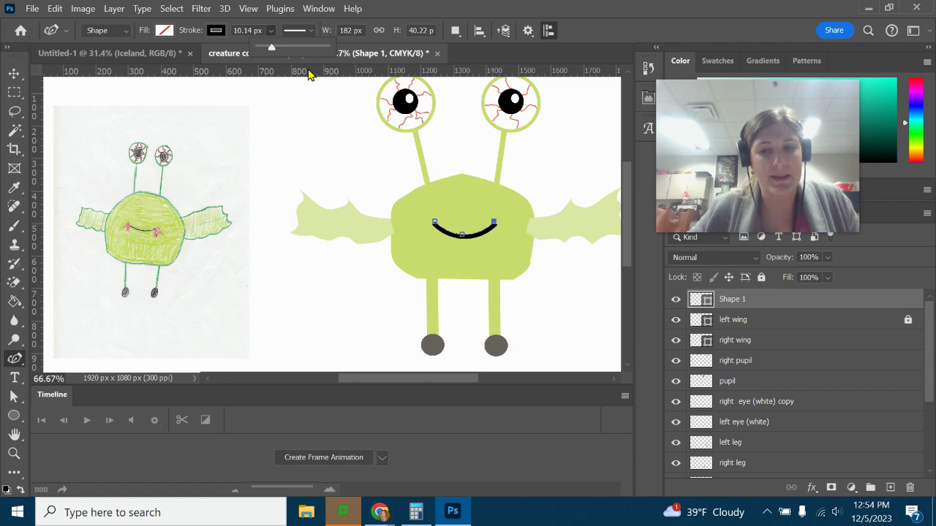
Step: Rename the smile's layer to 'mouth'
double_click(732, 299)
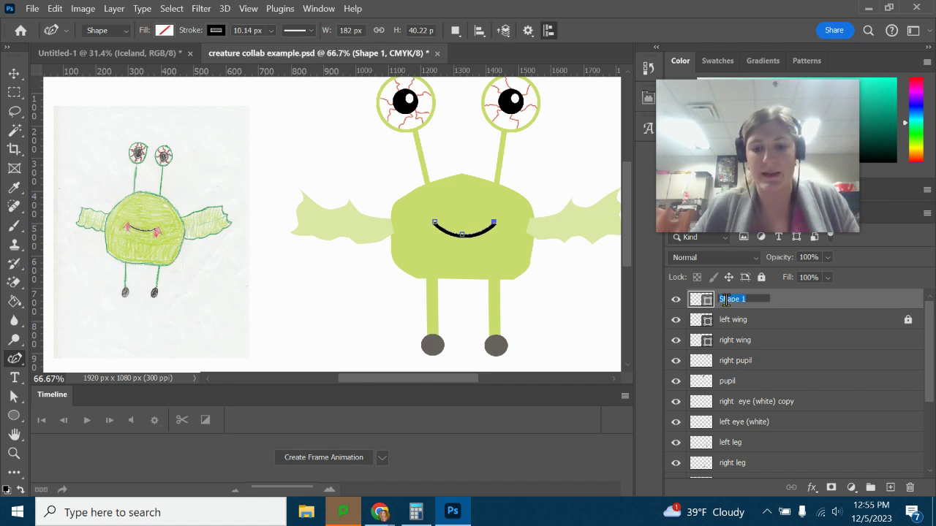
text(mouth)
click(793, 307)
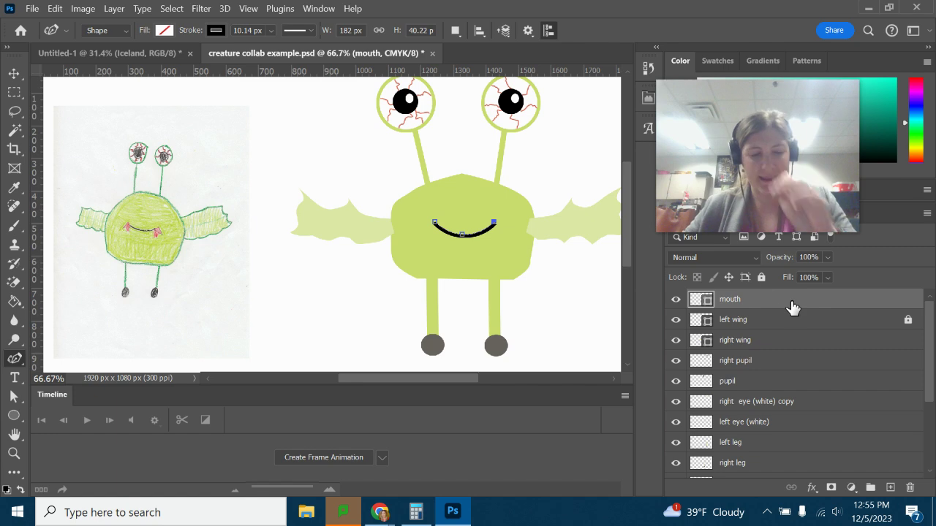
click(14, 453)
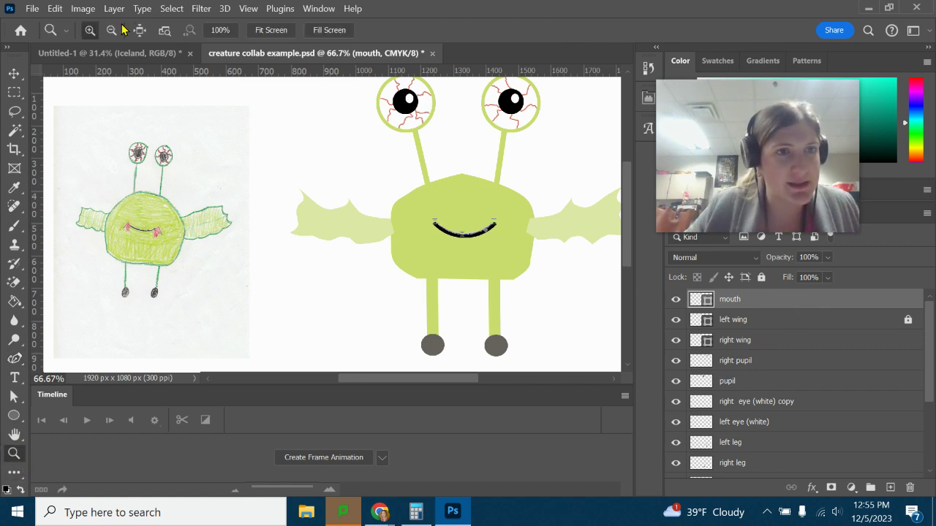
click(122, 198)
click(168, 245)
click(177, 255)
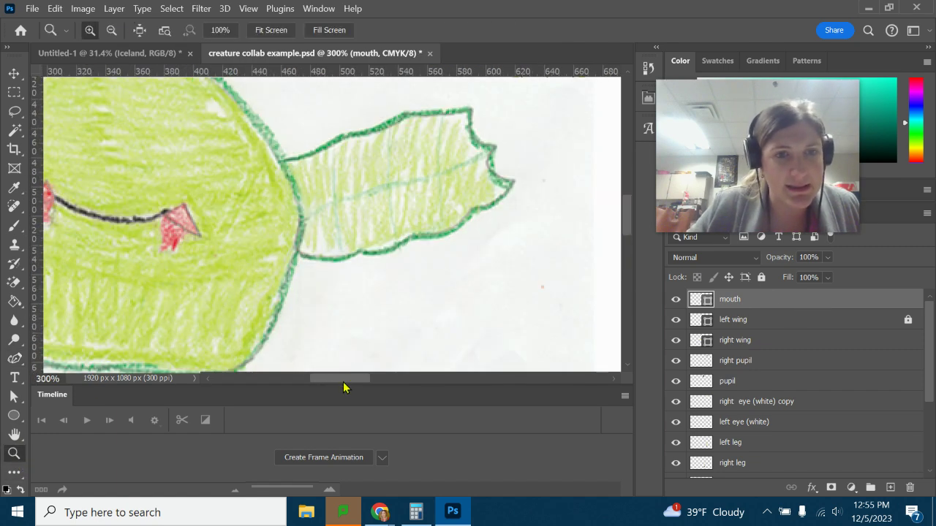
drag(344, 383, 323, 383)
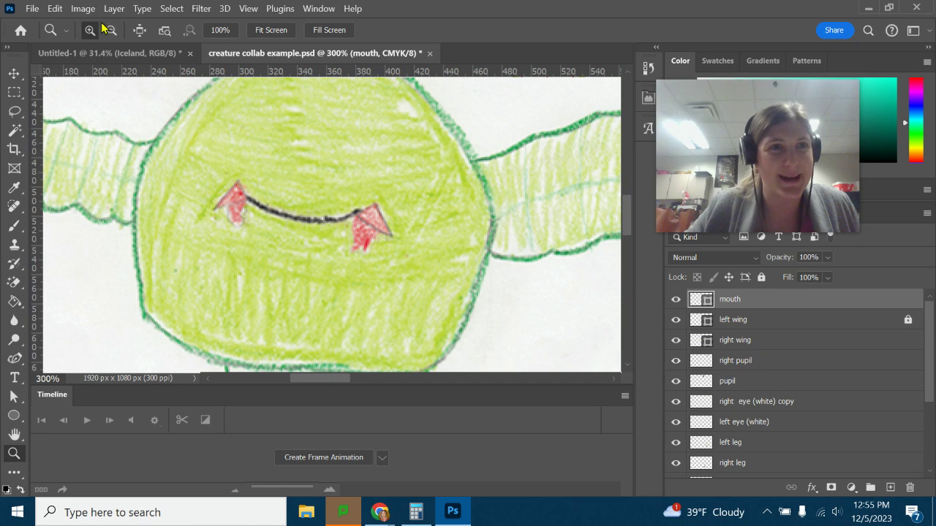
alt+click(554, 234)
alt+click(549, 234)
mouse_move(365, 381)
mouse_down()
mouse_move(353, 382)
mouse_move(470, 397)
mouse_move(417, 396)
mouse_up()
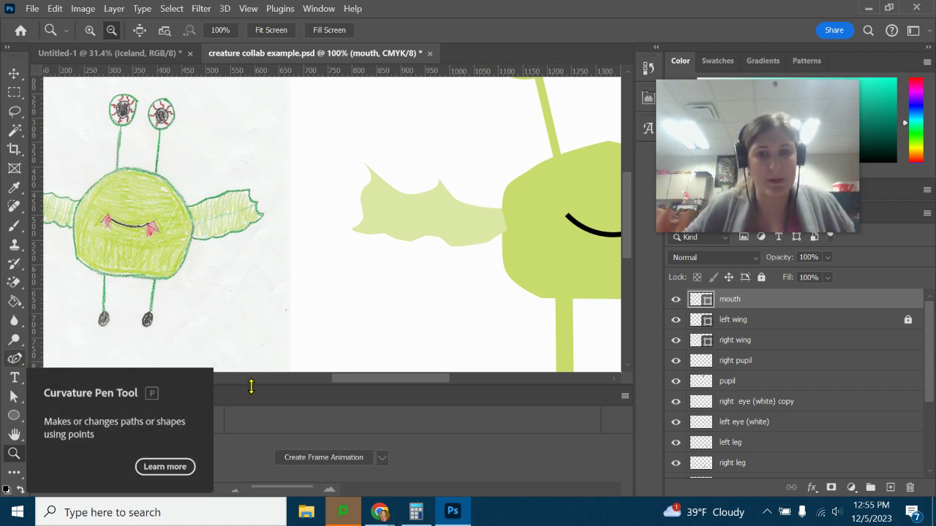
scroll(470, 384, right, 3)
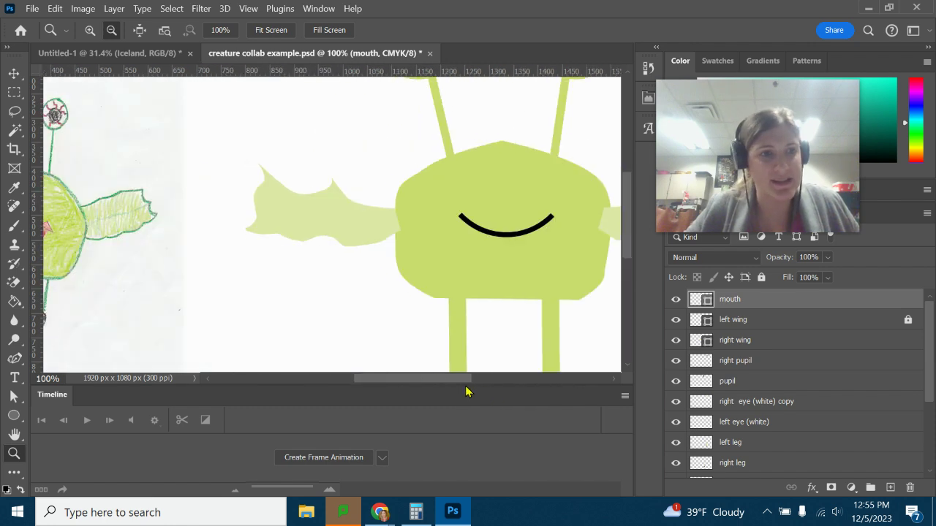
Step: On a new layer, start a standard Pen path at the mouth's left end
click(14, 358)
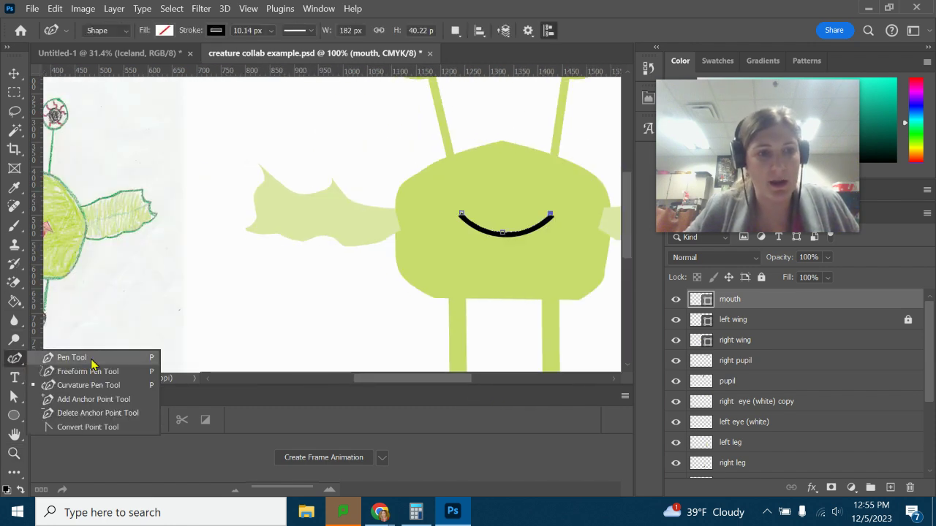
click(91, 359)
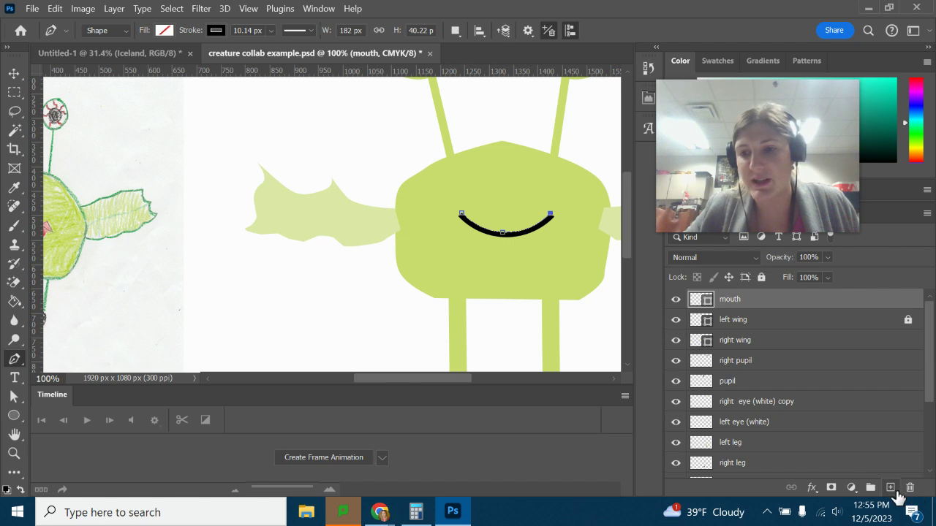
click(890, 488)
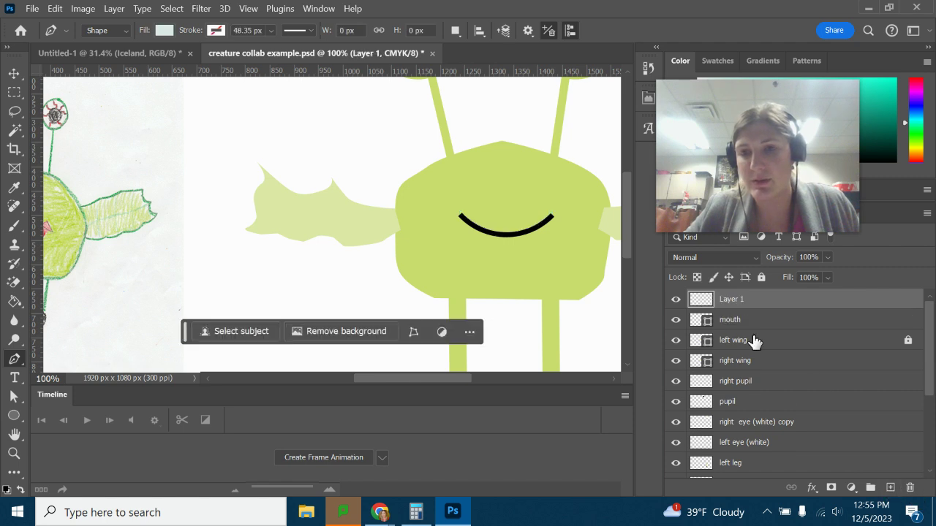
click(465, 221)
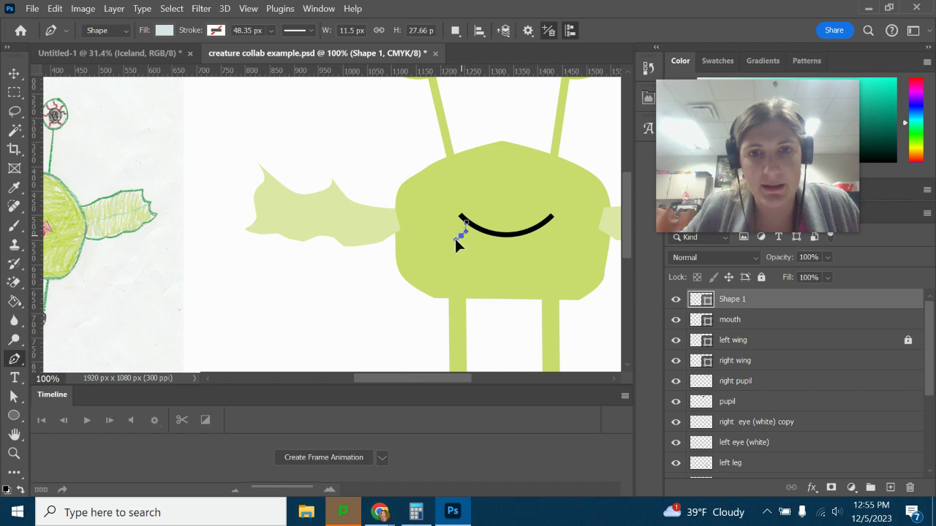
click(455, 239)
click(453, 248)
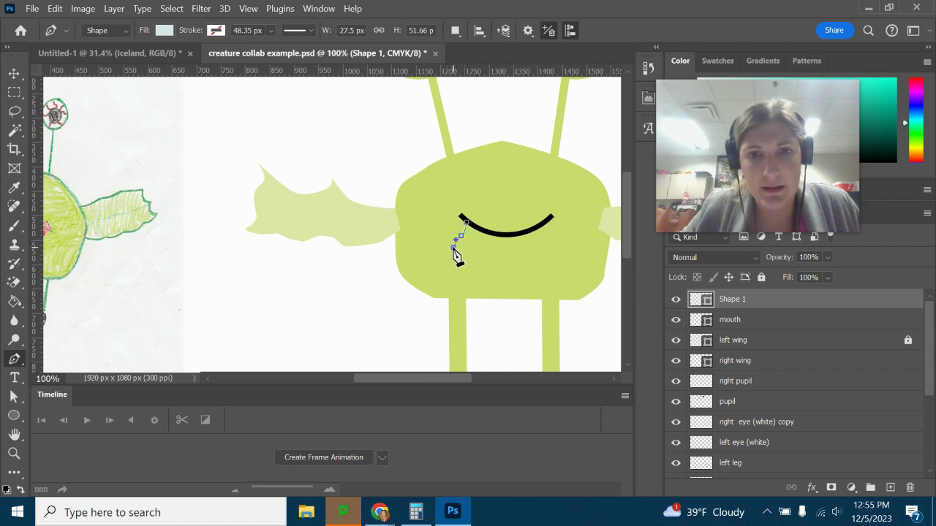
Step: Zoom in on the mouth corner and finish the pointed tooth with a curved anchor, closing the shape
click(14, 453)
click(504, 229)
click(506, 222)
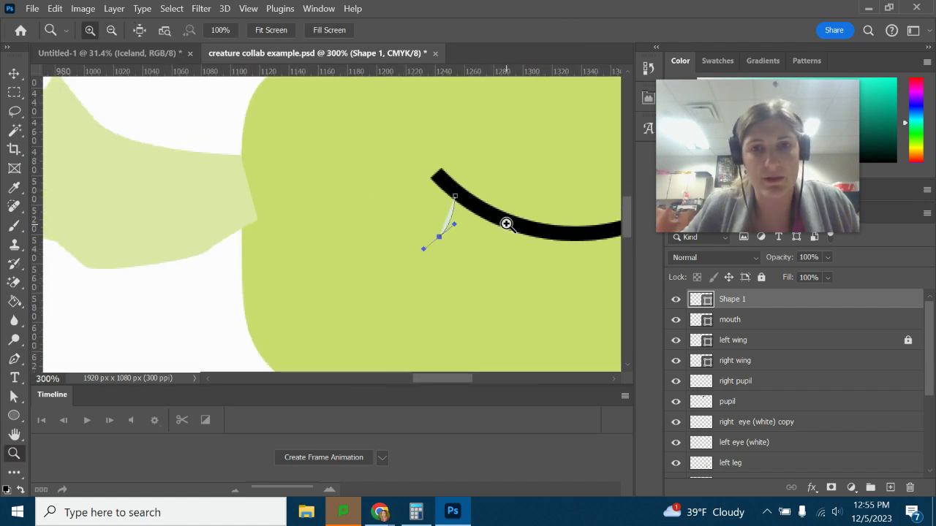
click(502, 217)
scroll(455, 178, up, 2)
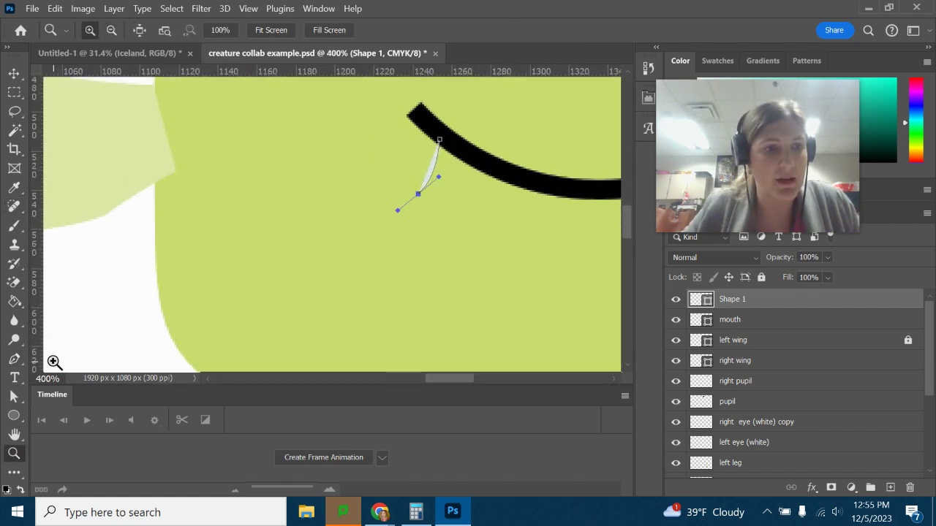
click(14, 358)
click(455, 191)
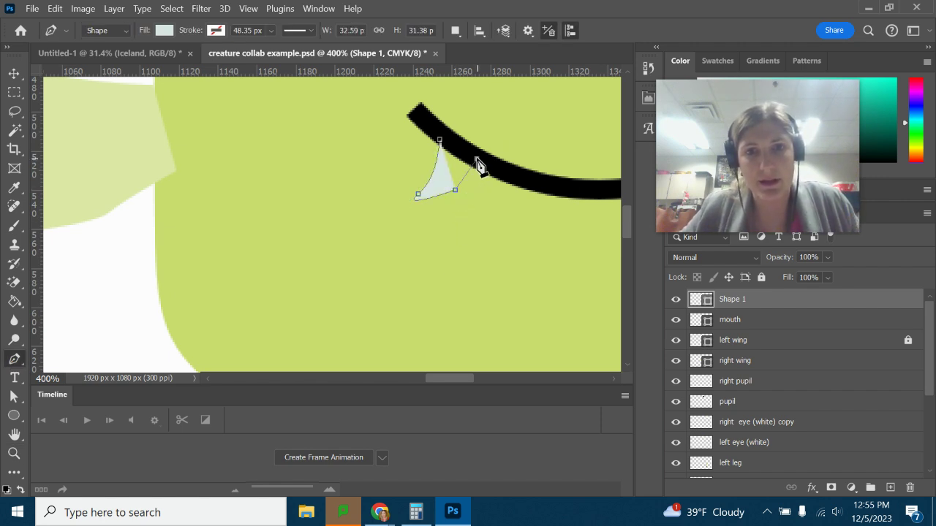
click(477, 162)
drag(477, 160, 468, 156)
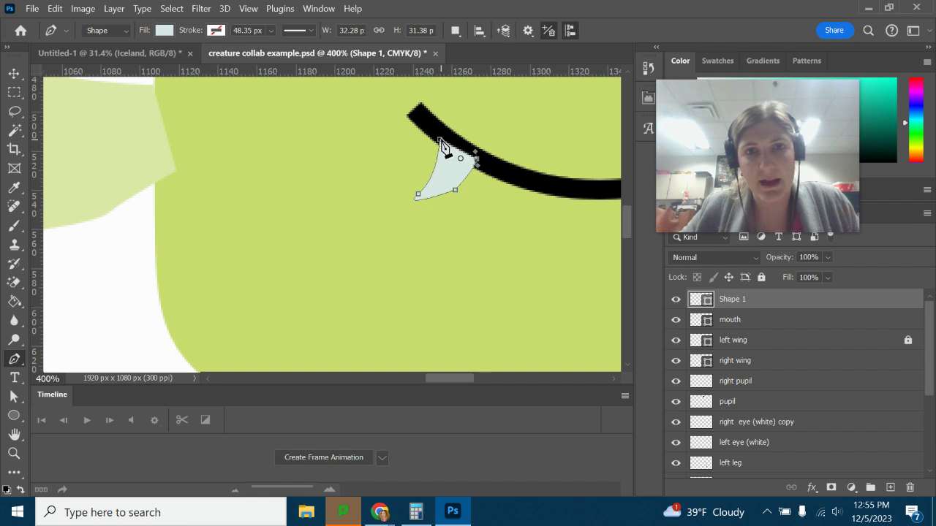
click(440, 140)
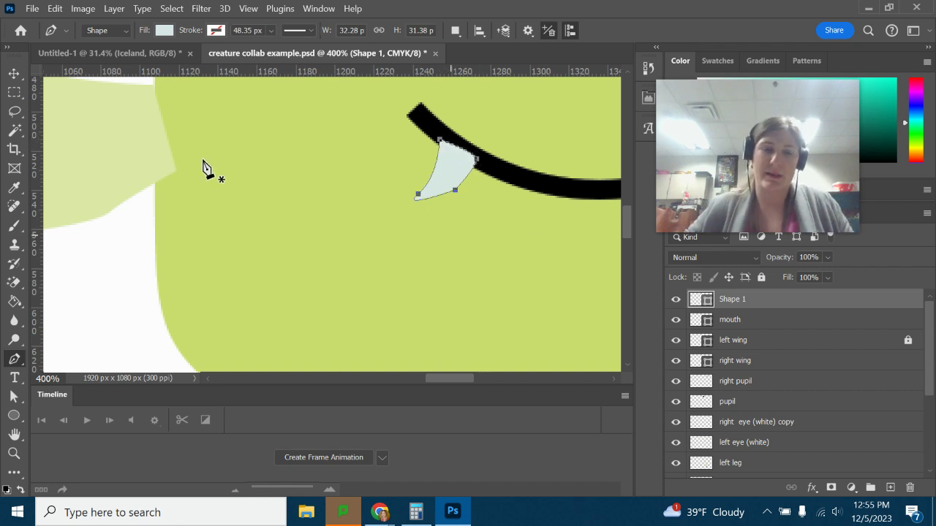
Step: Zoom out until the whole creature is visible
click(14, 452)
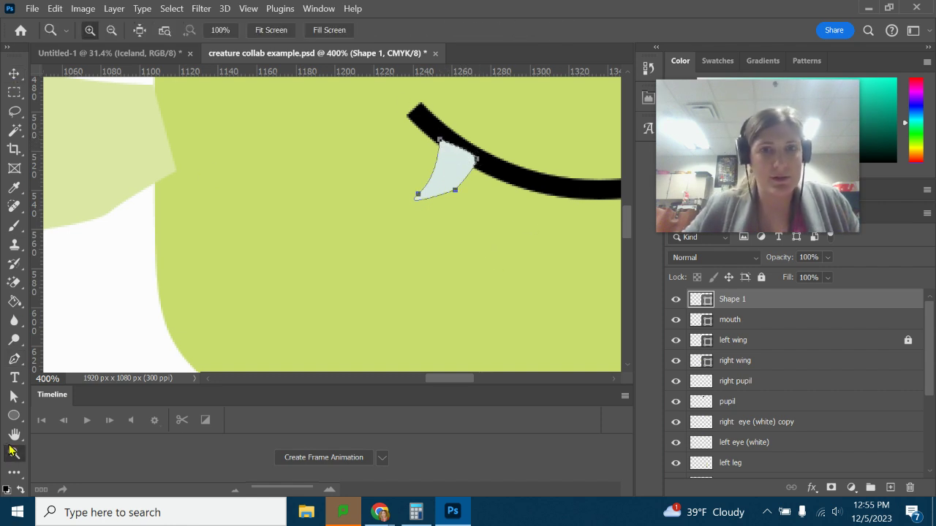
click(111, 30)
click(560, 318)
click(561, 318)
click(560, 319)
click(560, 320)
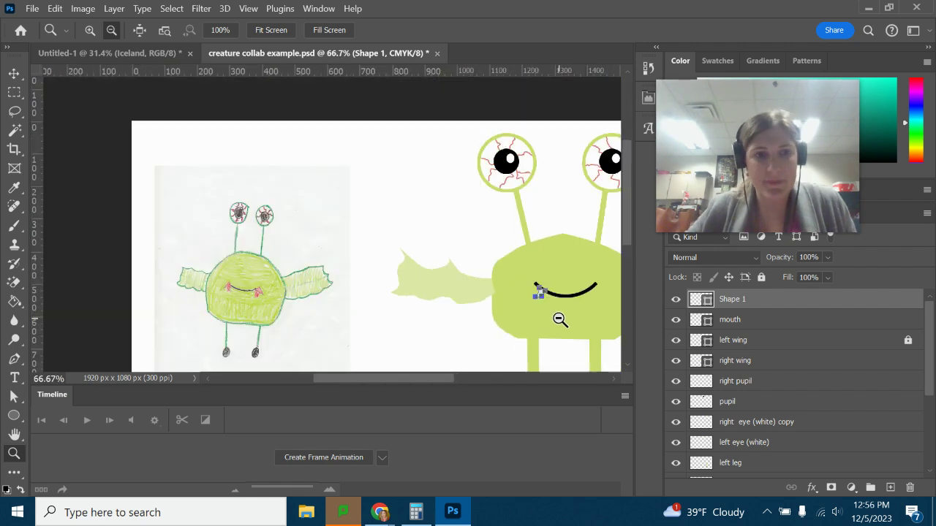
Step: Select the Shape 1 tooth layer with the Move tool active
drag(386, 381, 433, 380)
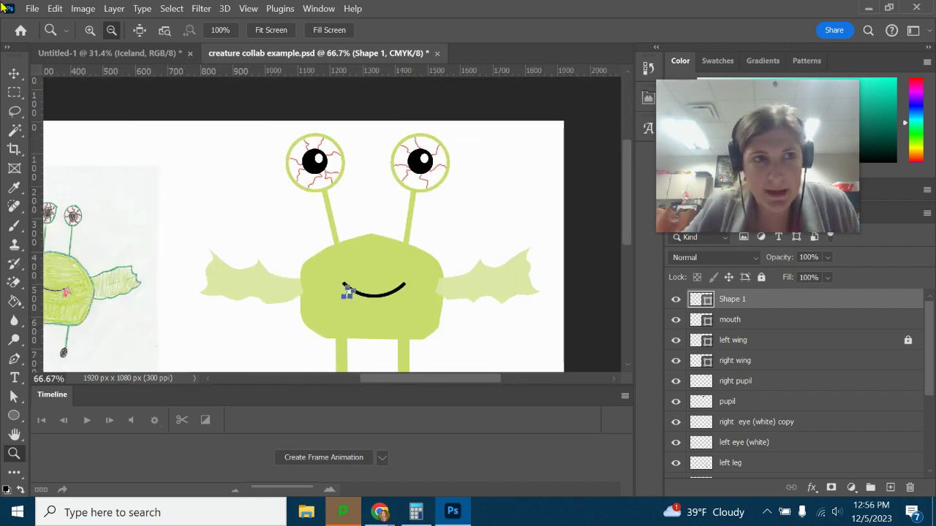
key(v)
click(839, 408)
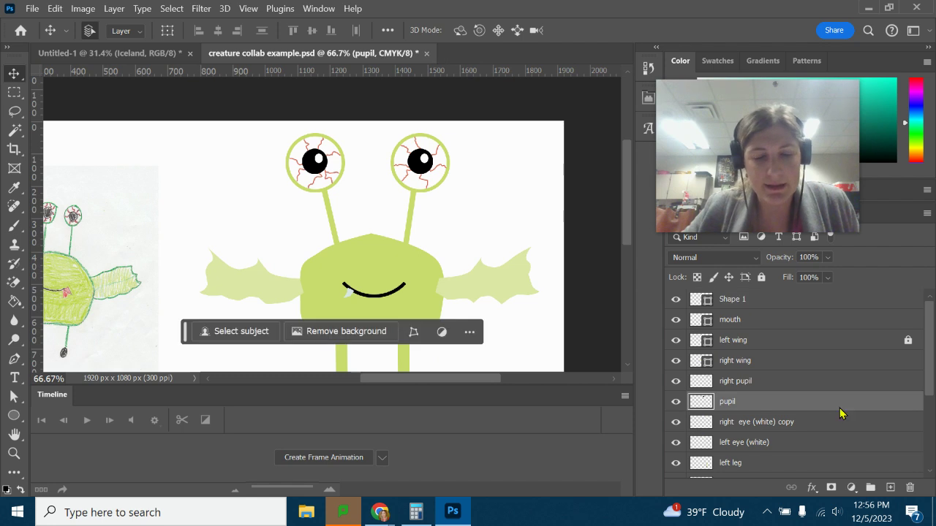
click(761, 300)
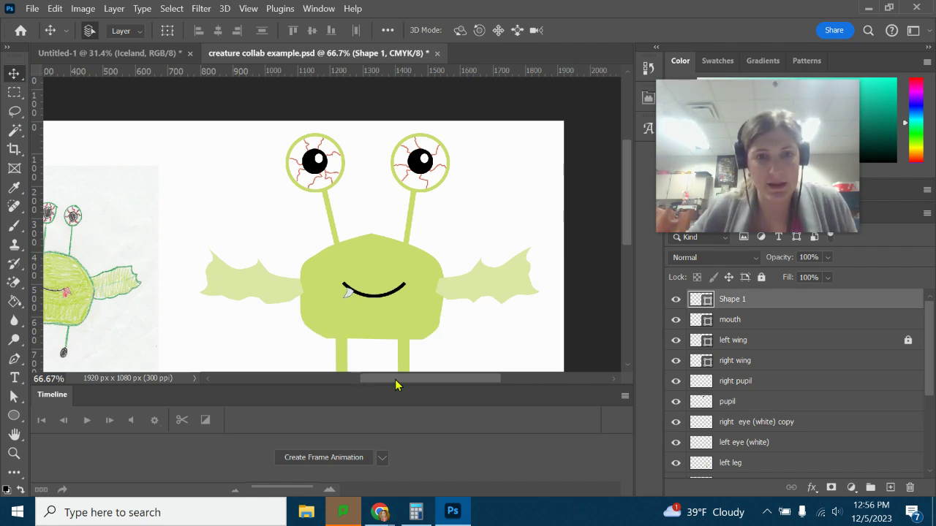
drag(397, 380, 373, 380)
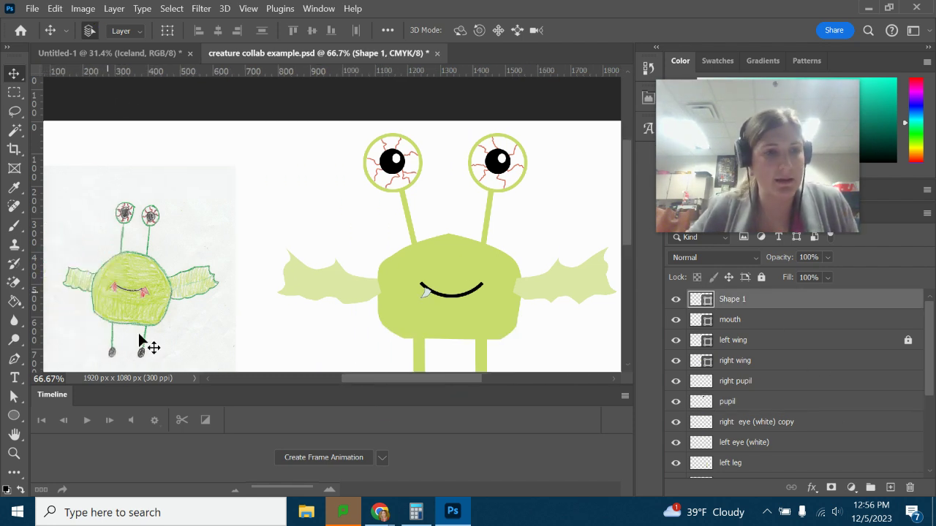
Step: Set the tooth's fill to the pink #e6a0a1 sampled from the reference drawing's cheek
click(14, 359)
click(164, 31)
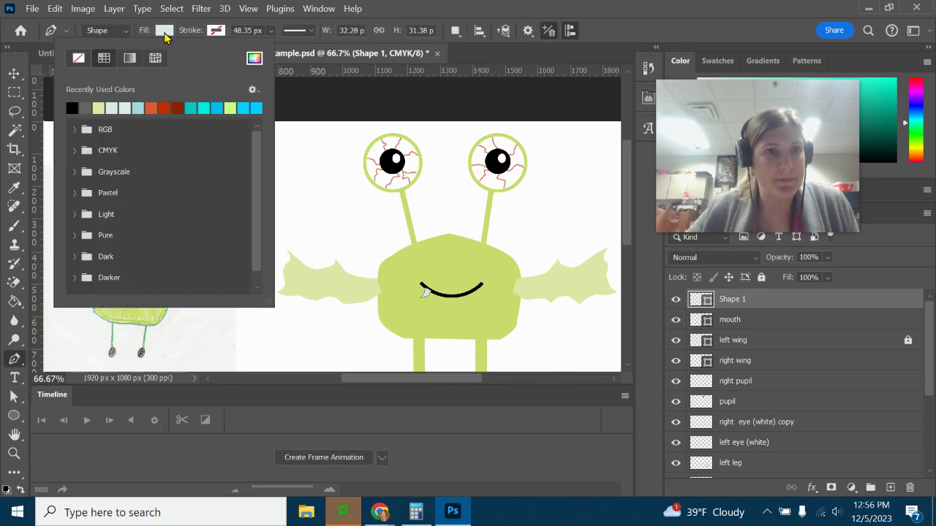
click(164, 30)
click(164, 31)
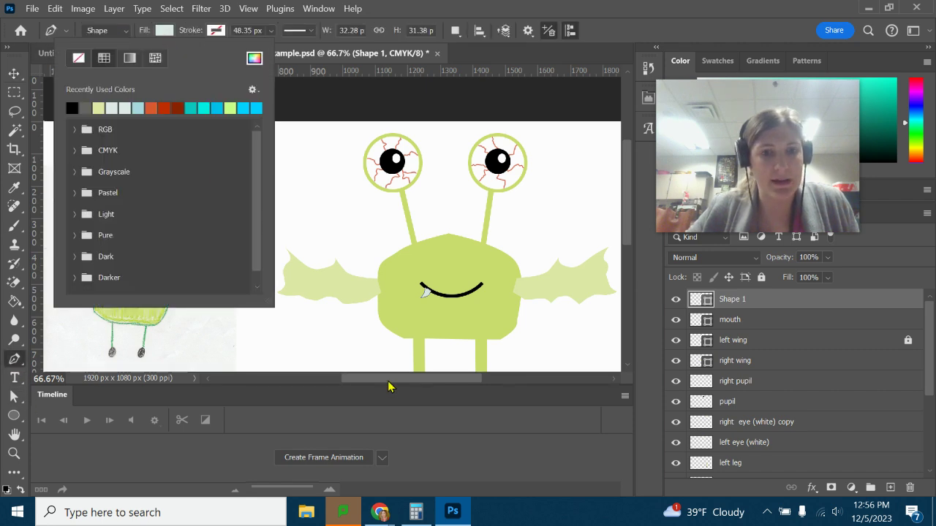
drag(394, 381, 335, 379)
click(159, 31)
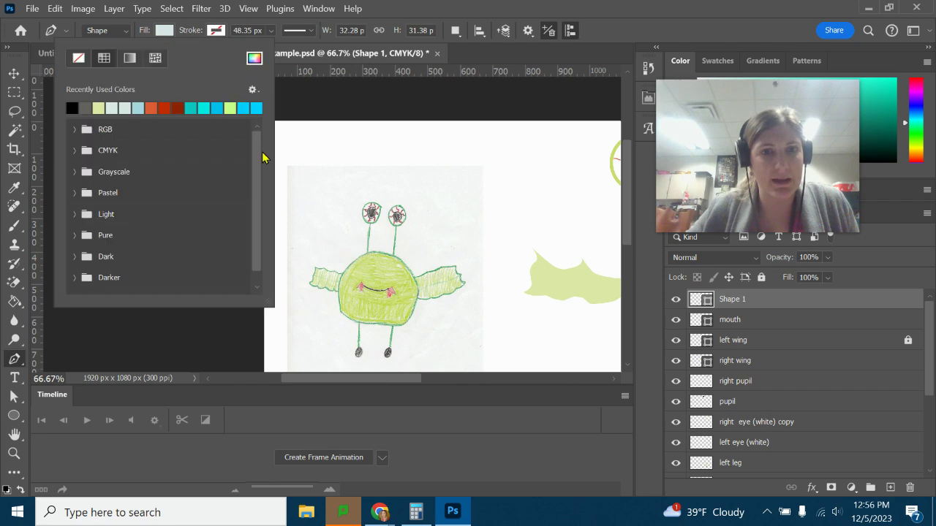
click(254, 58)
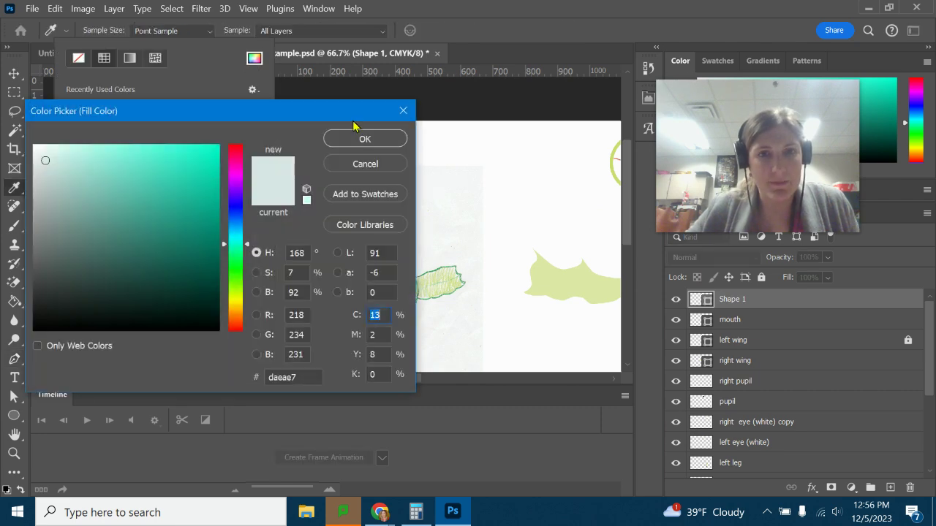
drag(95, 105, 590, 190)
click(364, 287)
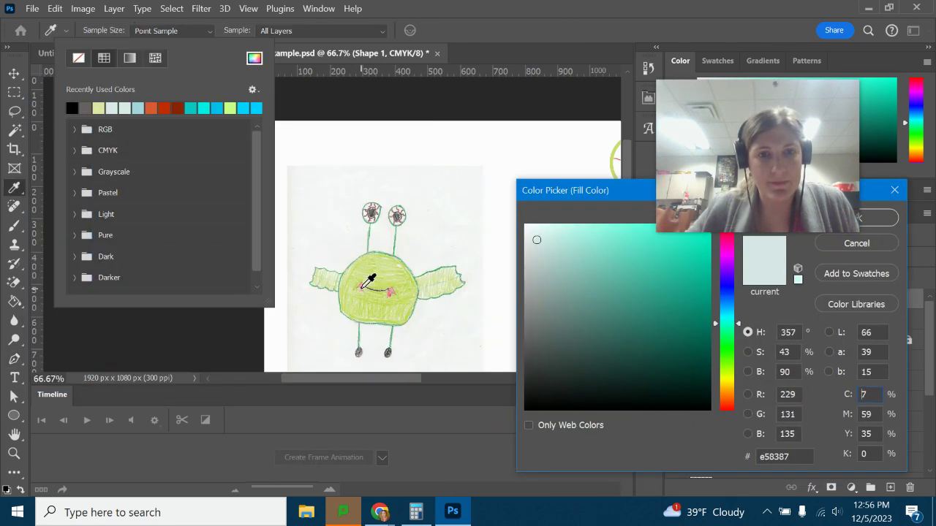
click(363, 288)
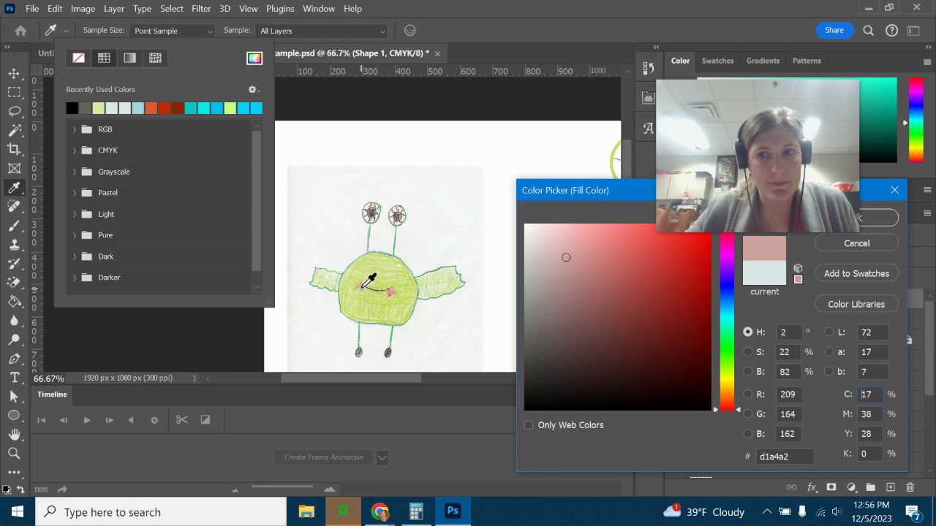
click(364, 286)
click(868, 217)
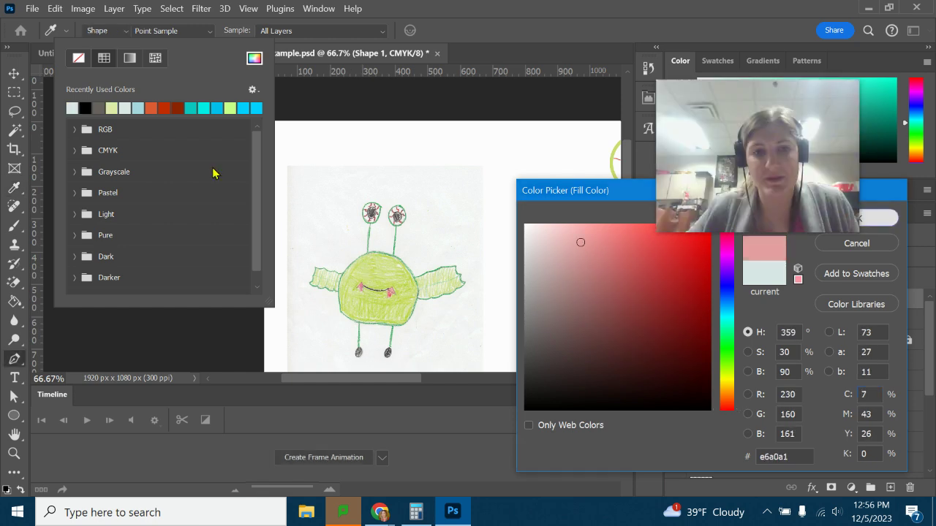
Step: Duplicate the pink tooth with Ctrl+J and move the copy to the mouth's right corner
click(409, 380)
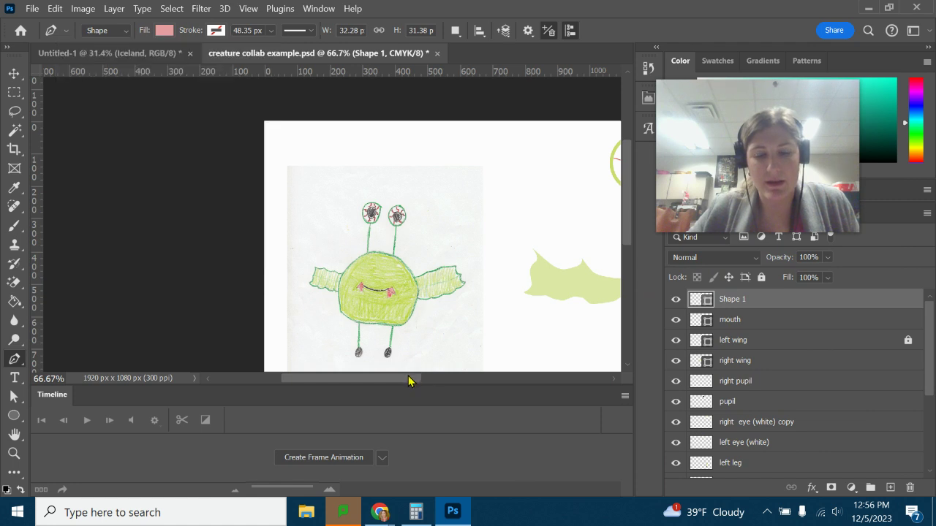
drag(409, 379, 472, 387)
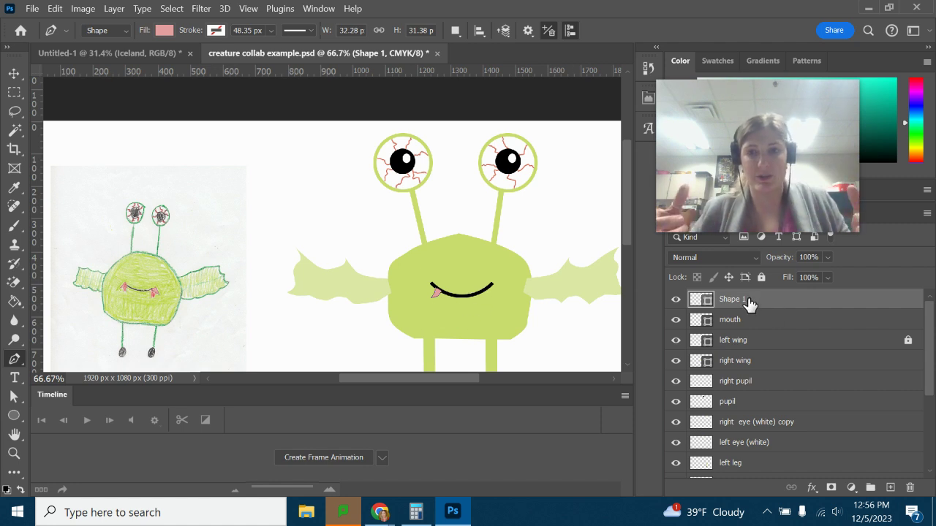
key(ctrl+j)
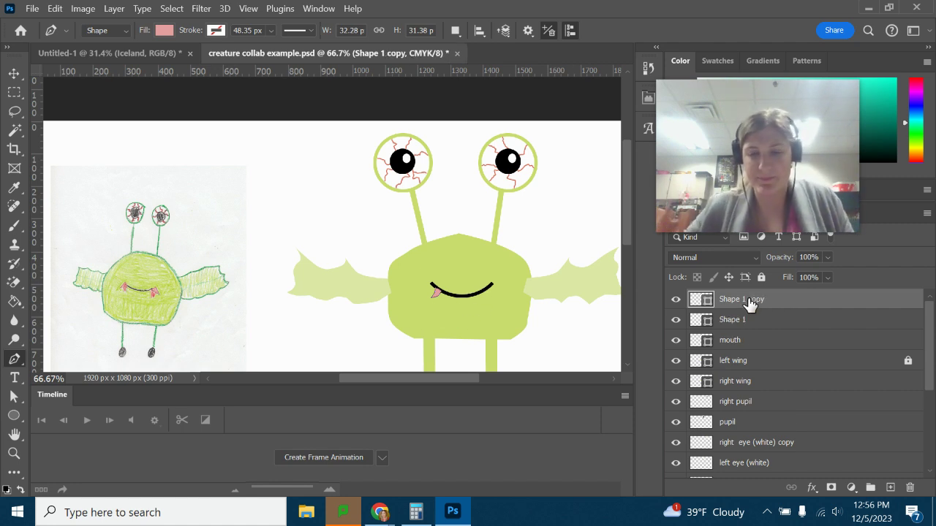
click(12, 74)
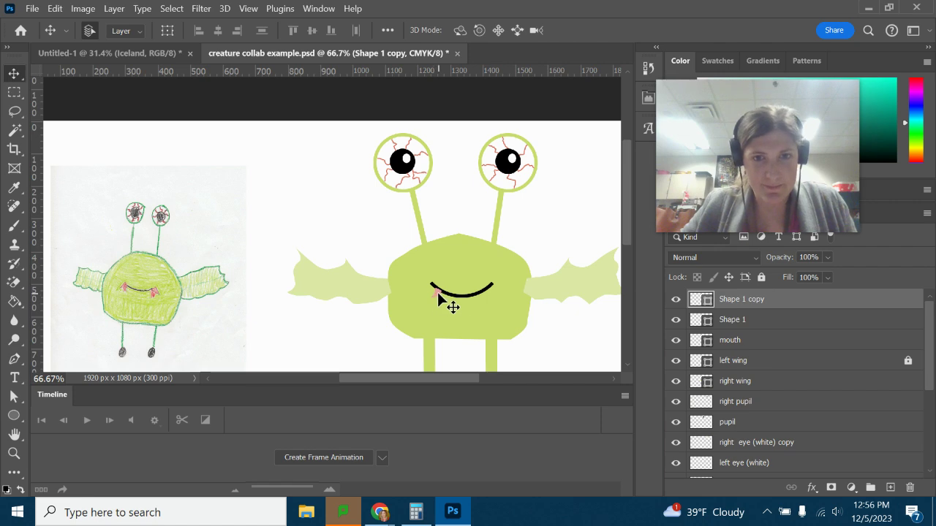
drag(437, 292, 485, 298)
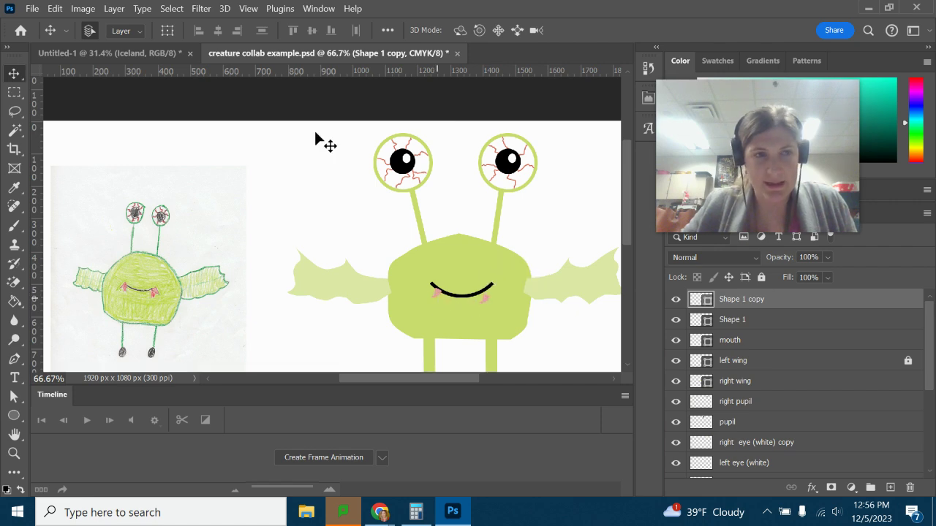
Step: Flip the copy horizontally and nudge the teeth into their final positions at the mouth ends
click(55, 8)
mouse_move(125, 335)
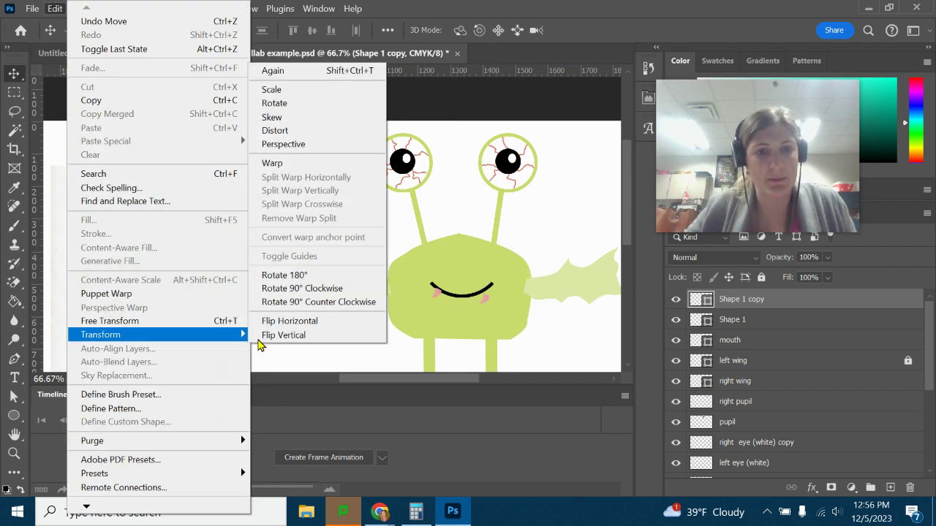
click(299, 322)
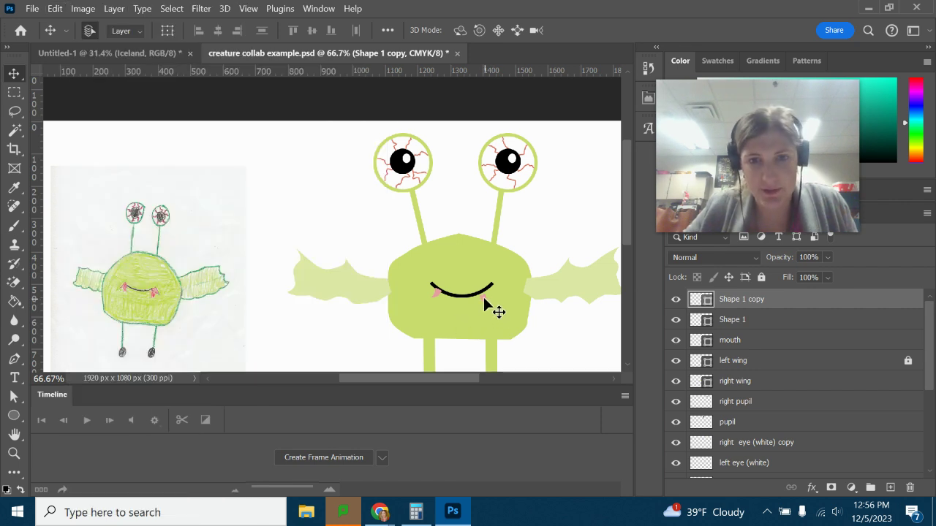
drag(492, 307, 488, 298)
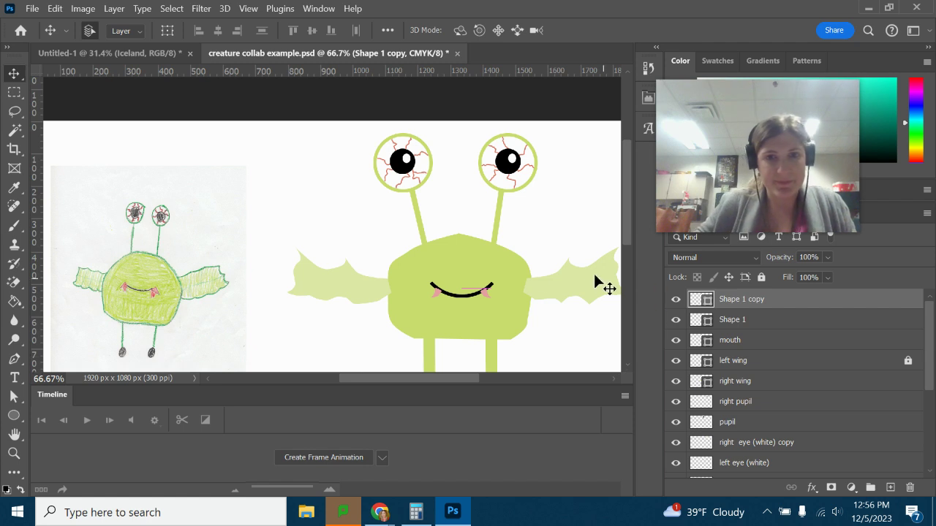
scroll(555, 278, down, 2)
scroll(518, 278, down, 1)
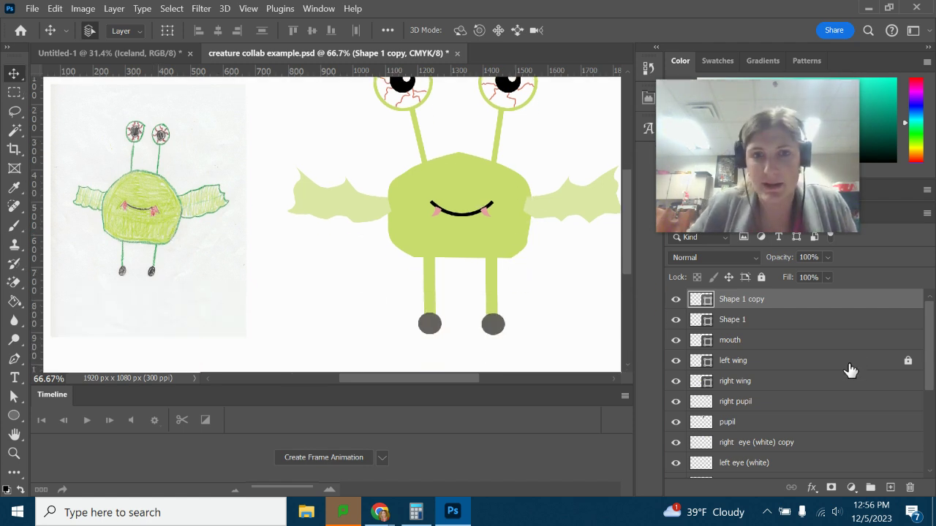
click(768, 323)
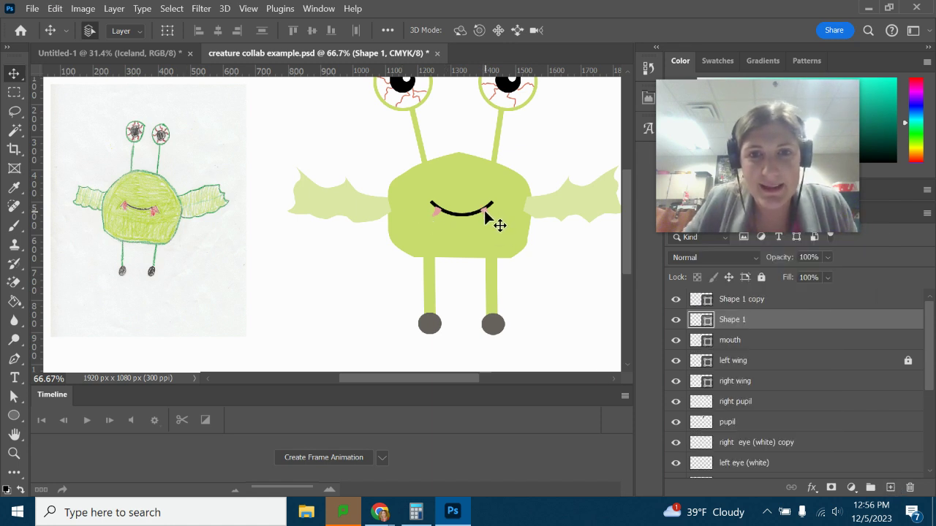
drag(484, 210, 484, 213)
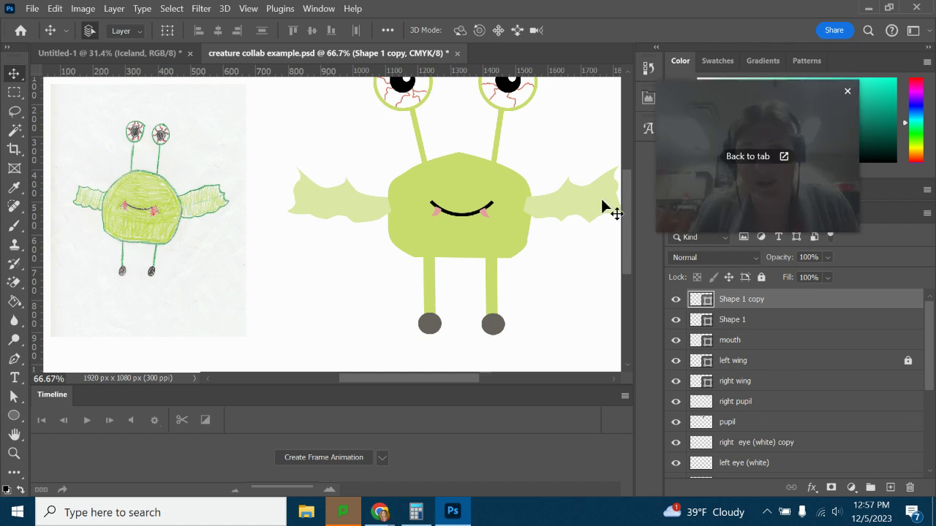
scroll(416, 189, up, 1)
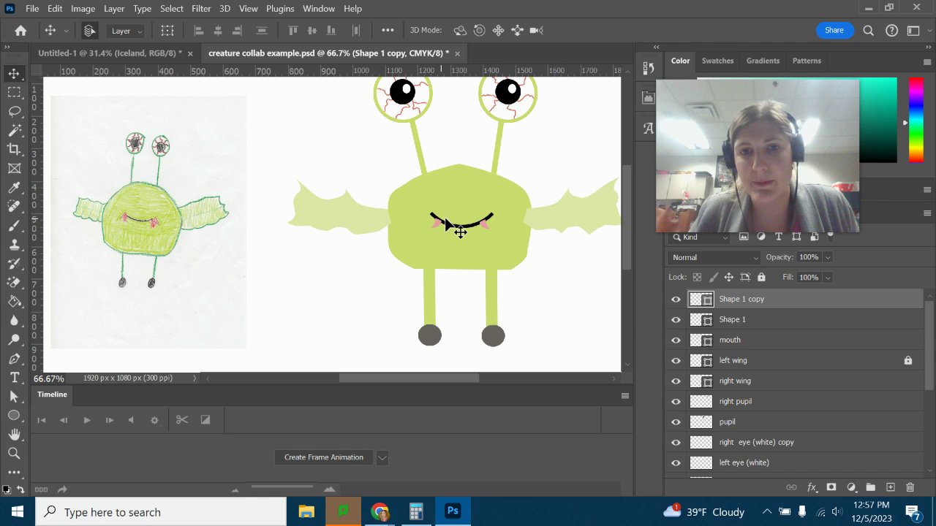
Step: Rename the tooth layers 'right tooth' and 'left tooth'
click(726, 344)
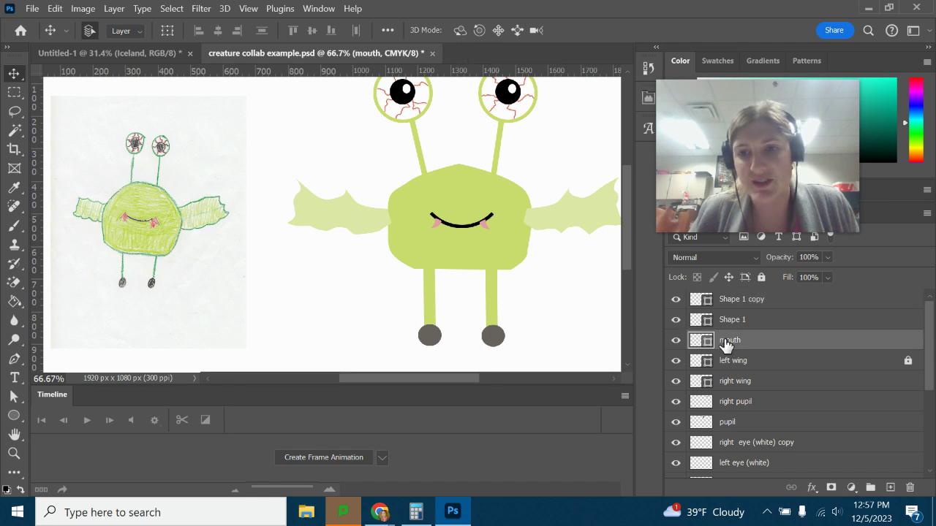
click(727, 323)
double_click(727, 321)
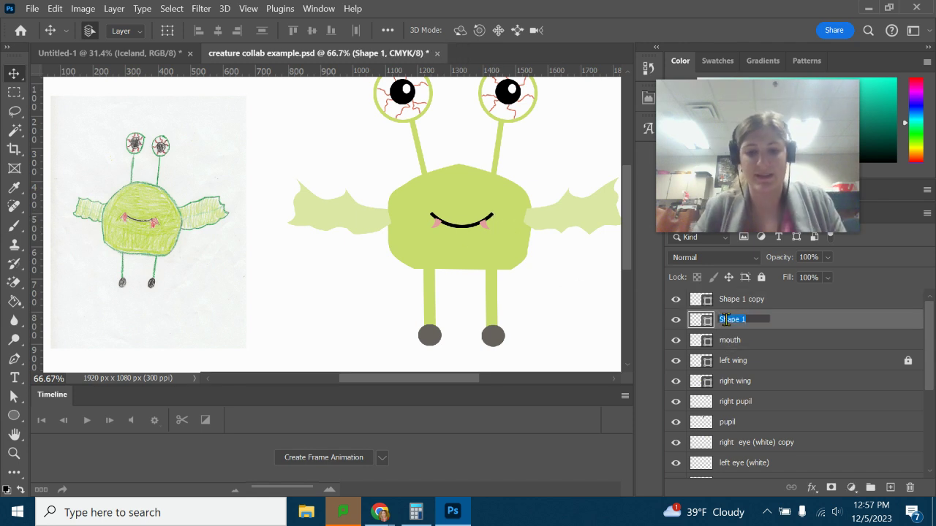
text(right tooth)
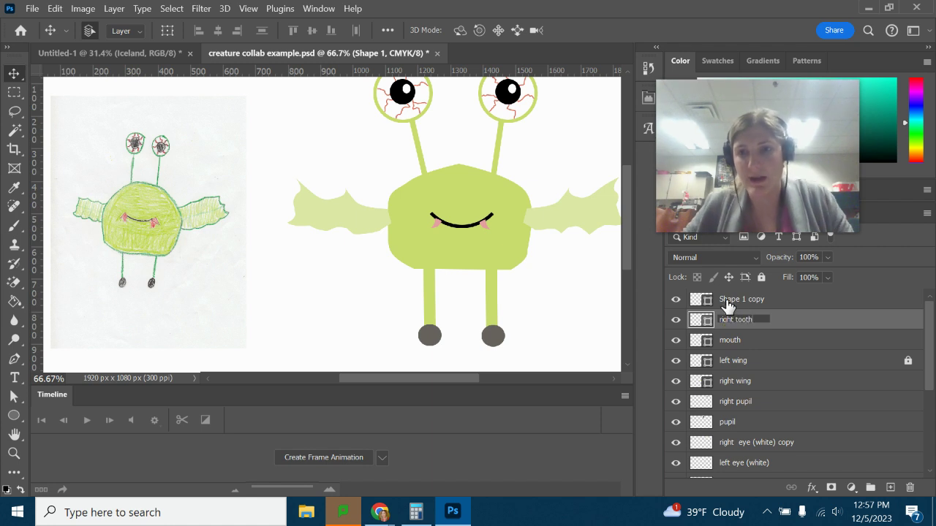
key(Return)
double_click(742, 299)
text(left to)
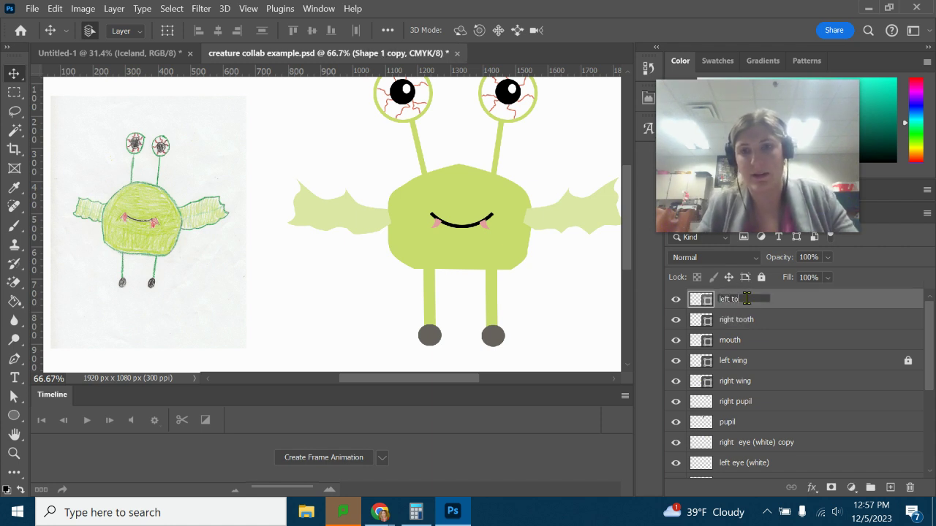
text(ot)
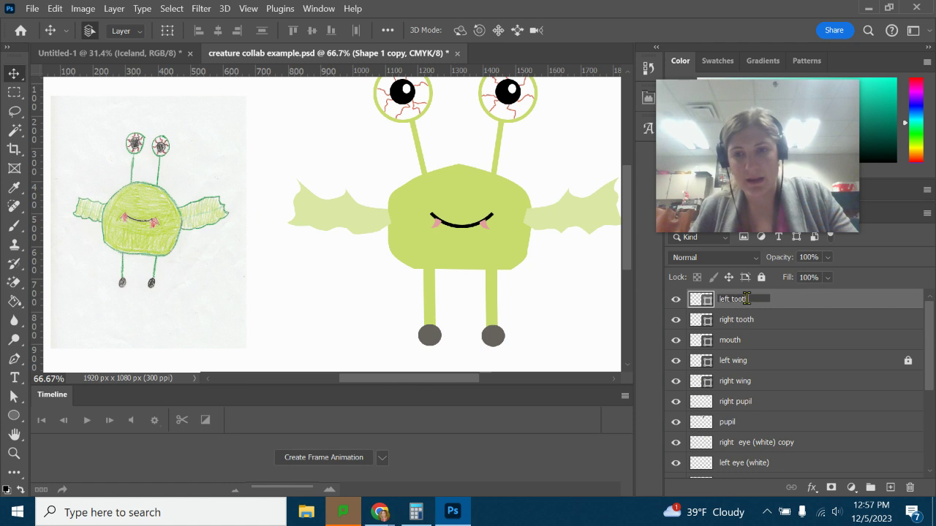
text(h)
key(Return)
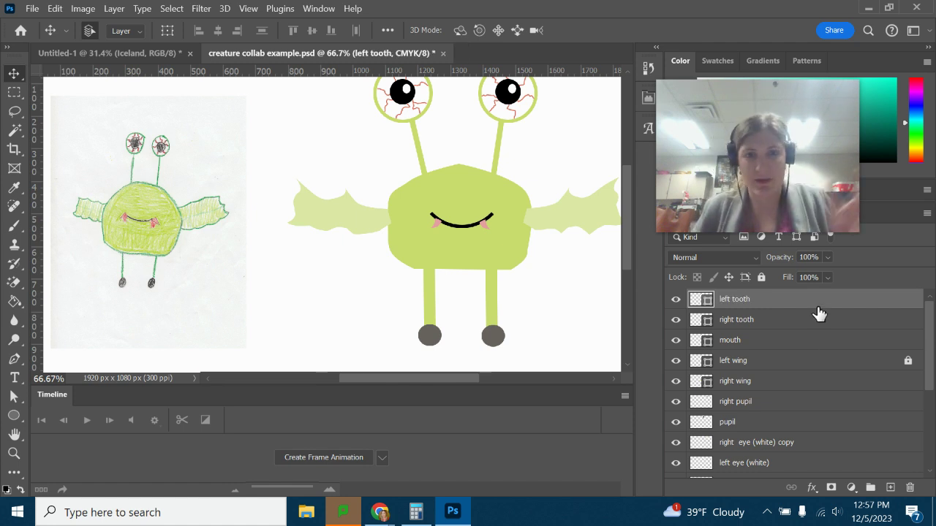
Step: Save the creature collab example document via File > Save
scroll(856, 392, down, 5)
scroll(851, 393, up, 5)
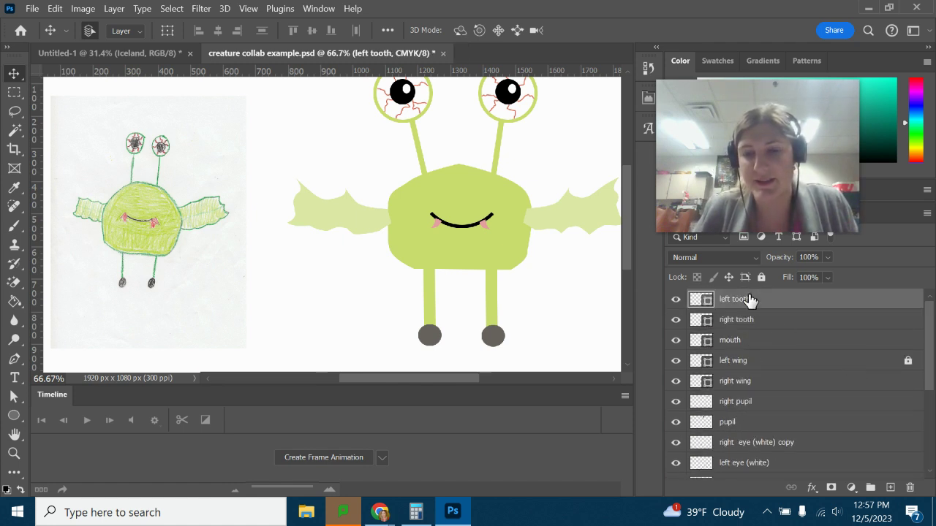
click(29, 8)
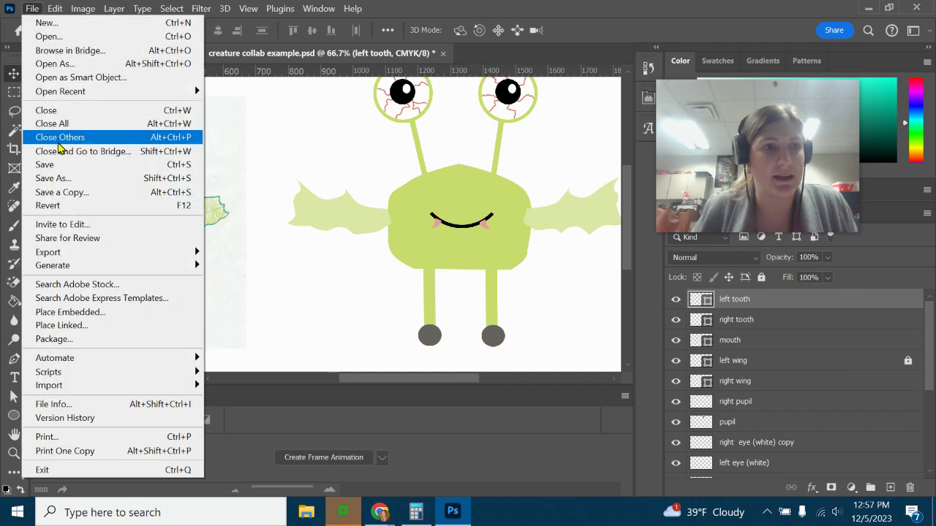
click(61, 170)
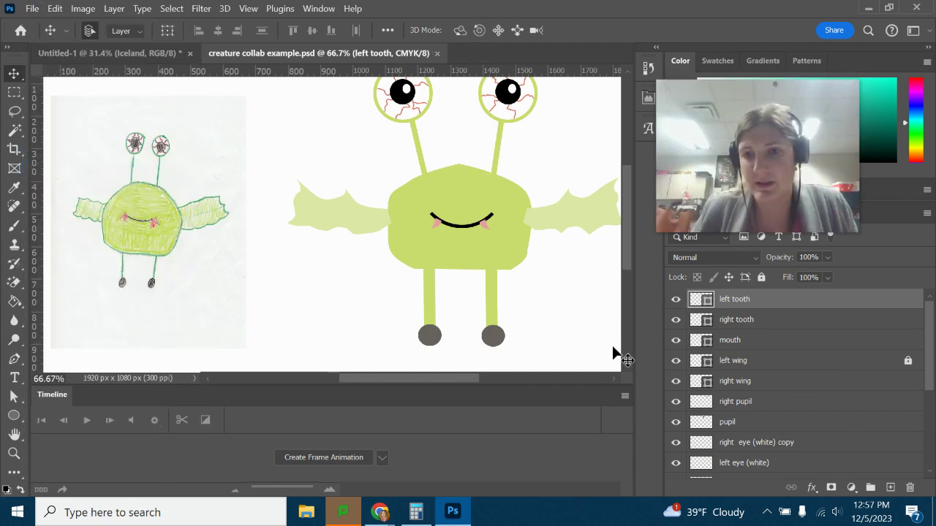
scroll(800, 378, down, 5)
scroll(800, 378, up, 5)
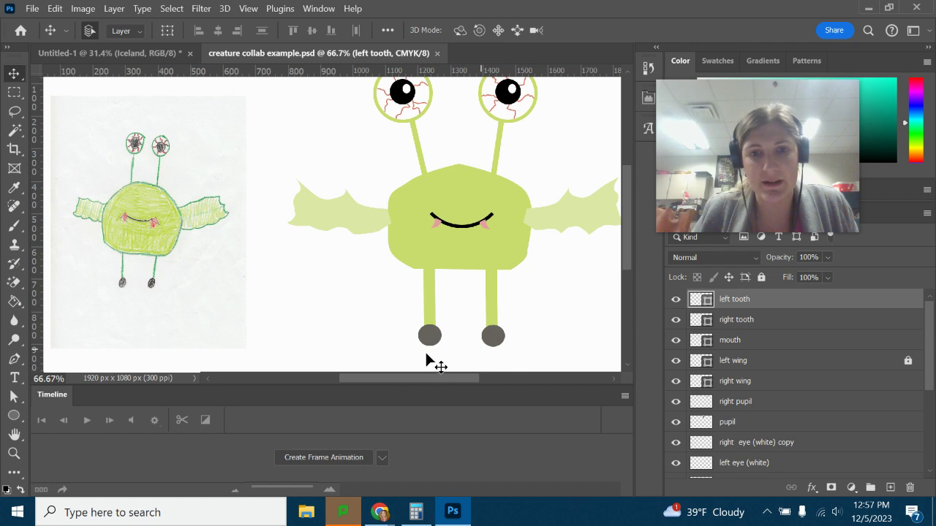
drag(406, 386, 446, 380)
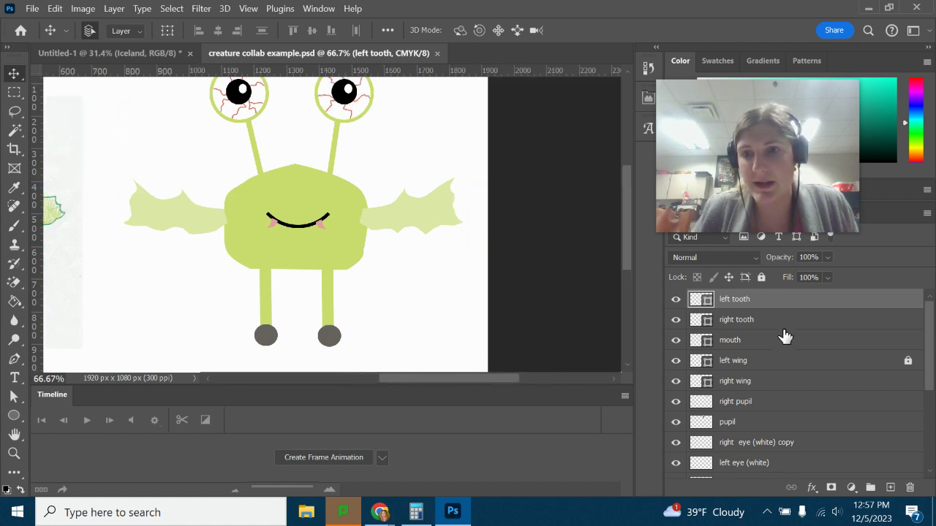
Step: Add a new Layer 1 and place it below the right tooth layer
click(777, 320)
click(890, 488)
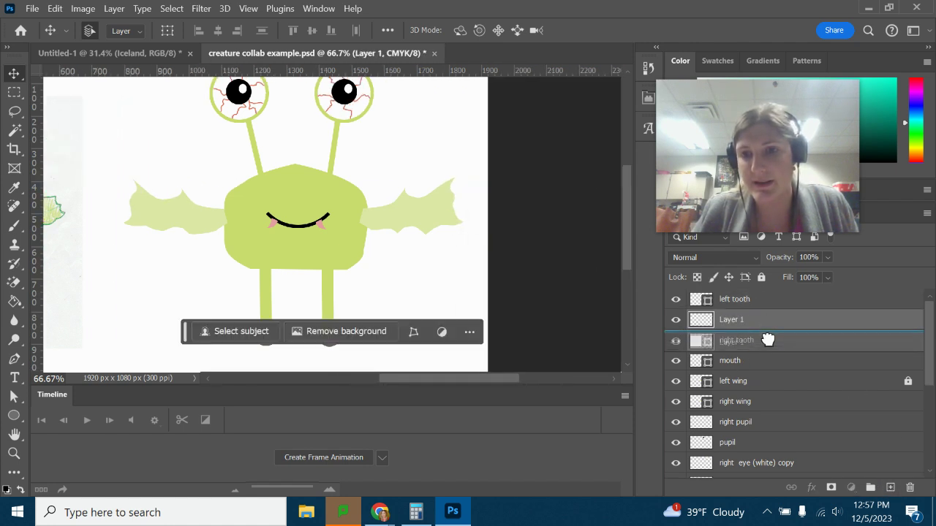
drag(768, 340, 770, 352)
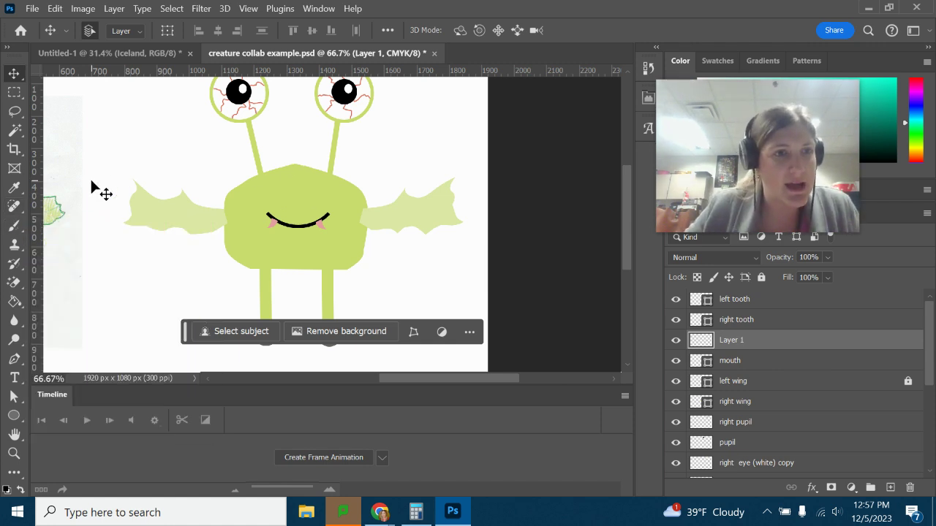
Step: With the Brush tool, set the foreground to a deep red darkened from the cheek pink
click(14, 226)
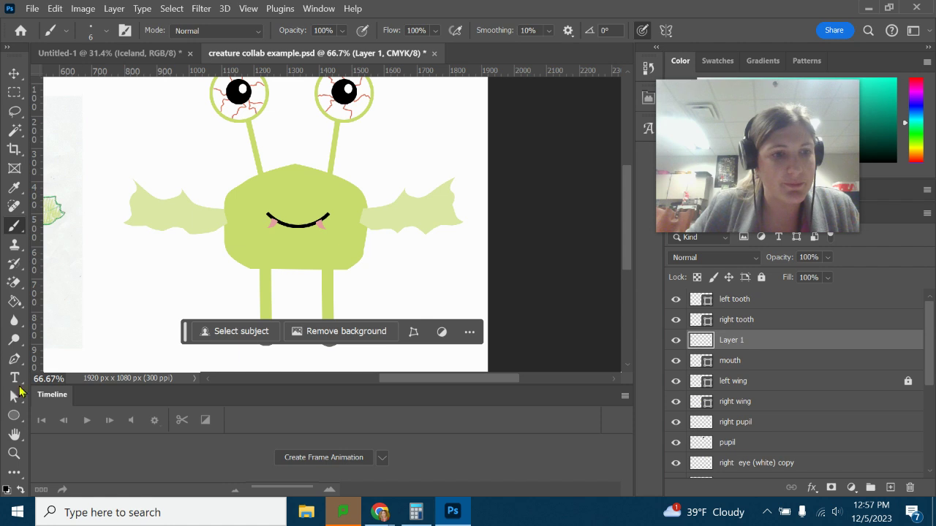
drag(758, 119, 573, 409)
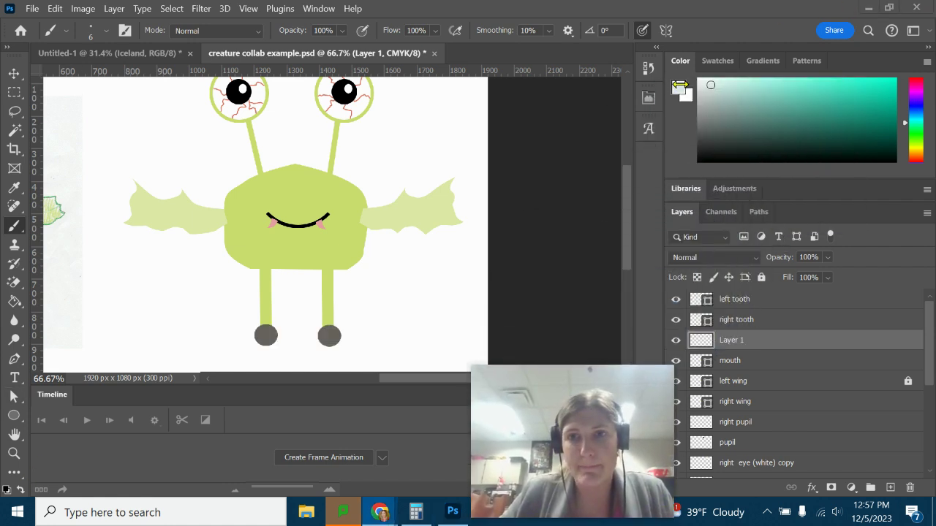
click(680, 88)
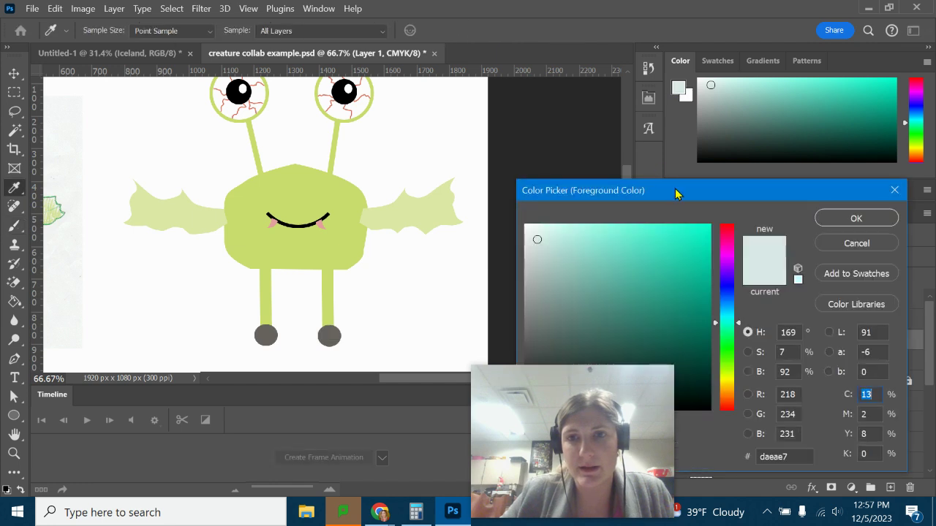
drag(676, 194, 670, 150)
click(273, 224)
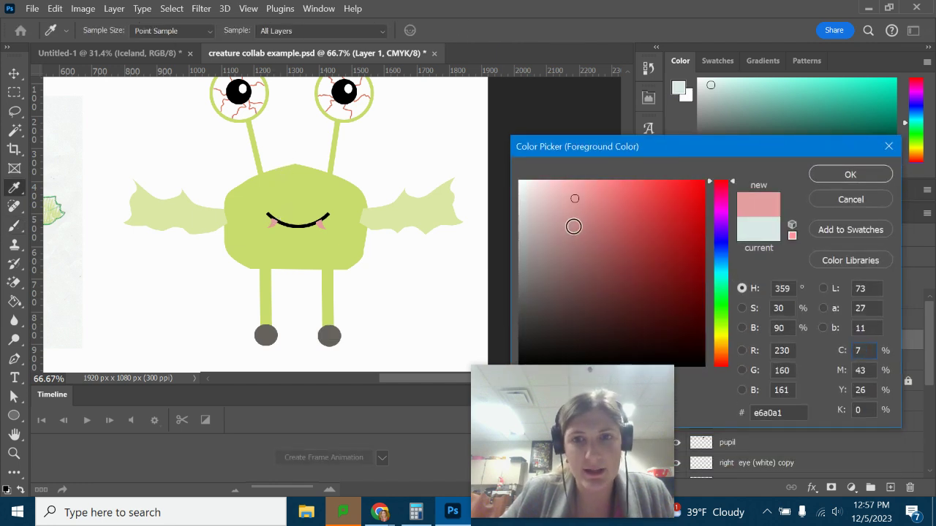
mouse_move(577, 199)
mouse_down()
mouse_move(614, 248)
mouse_move(644, 247)
mouse_up()
click(866, 175)
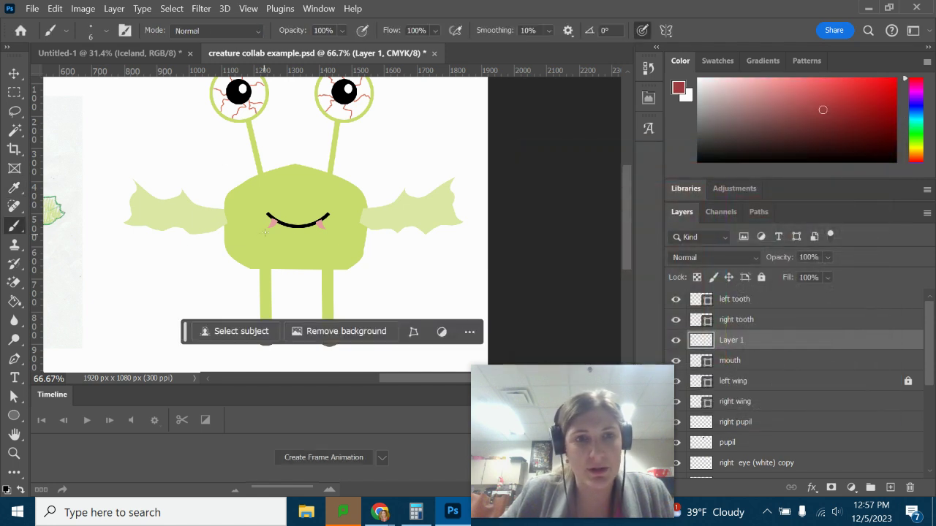
Step: Use an 18 px hard round brush to paint a dark red stroke under the smile, then undo it
click(106, 30)
drag(102, 84, 90, 82)
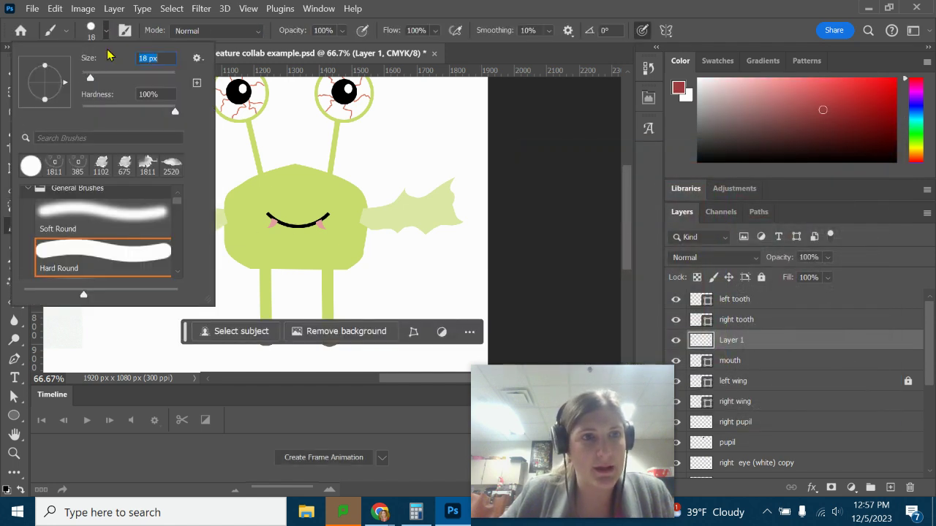
click(274, 217)
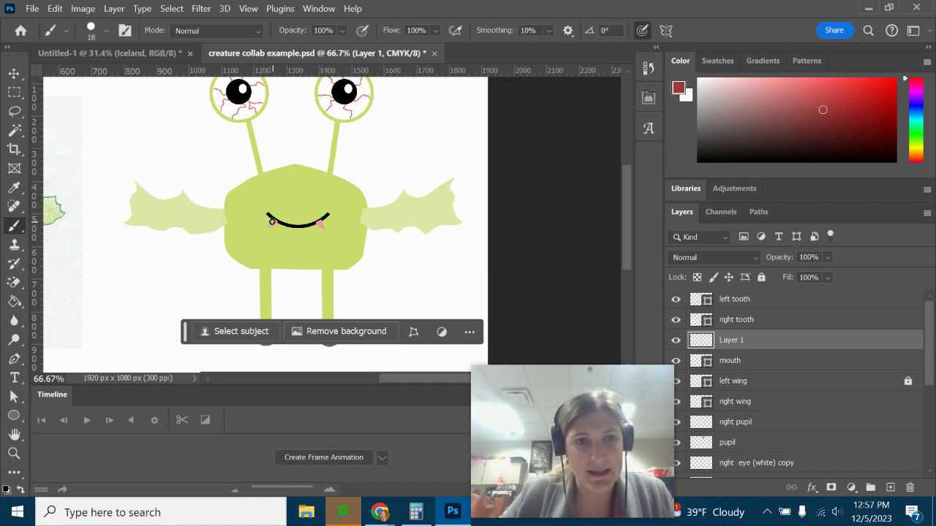
drag(277, 227, 278, 228)
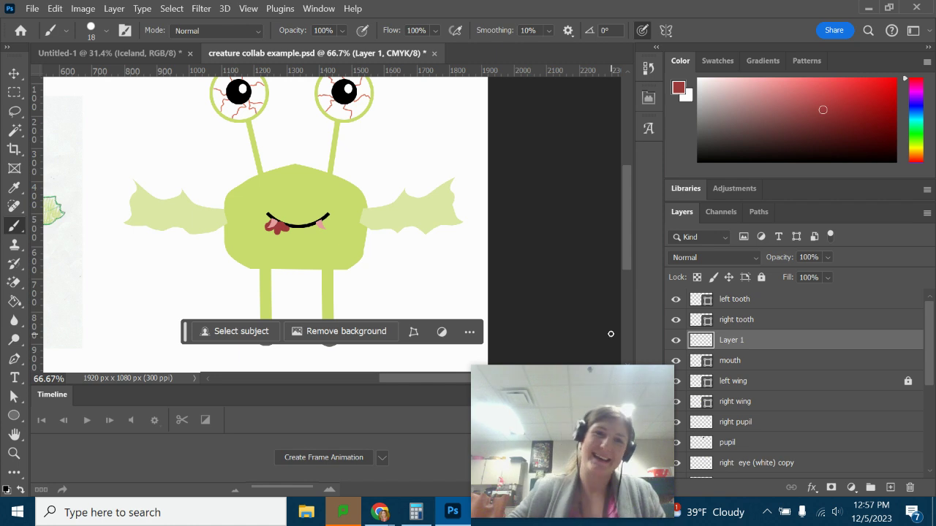
key(ctrl+z)
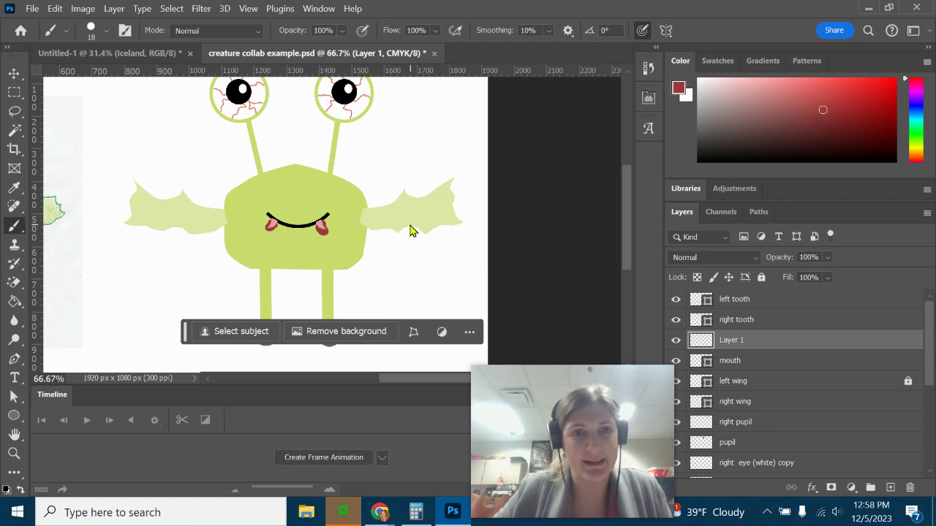
mouse_move(424, 385)
mouse_down()
mouse_move(364, 372)
mouse_move(379, 376)
mouse_up()
Step: Hide the red-teeth layer and save the document
click(676, 341)
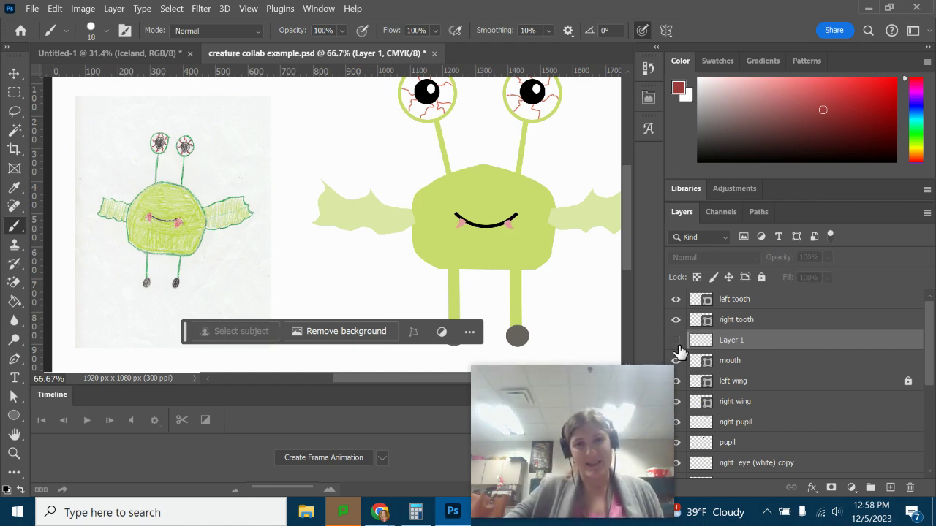
mouse_move(604, 453)
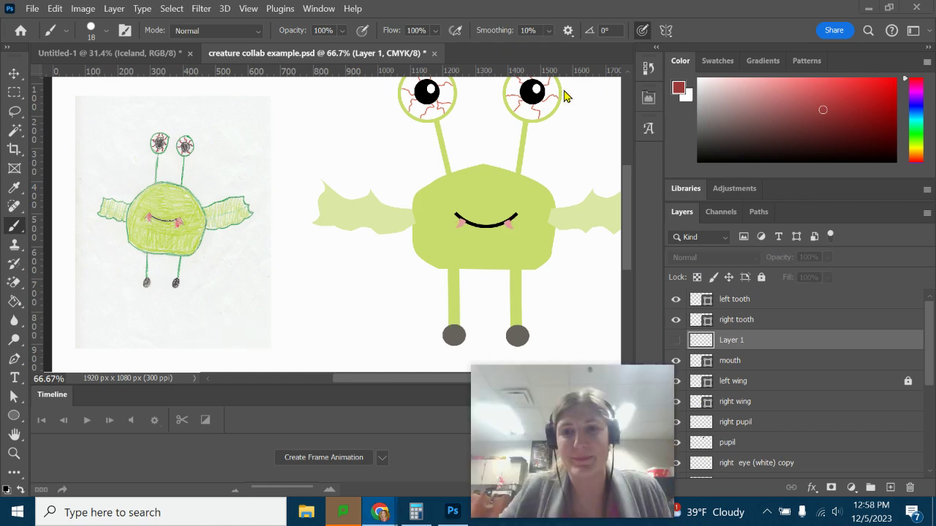
click(33, 8)
click(44, 164)
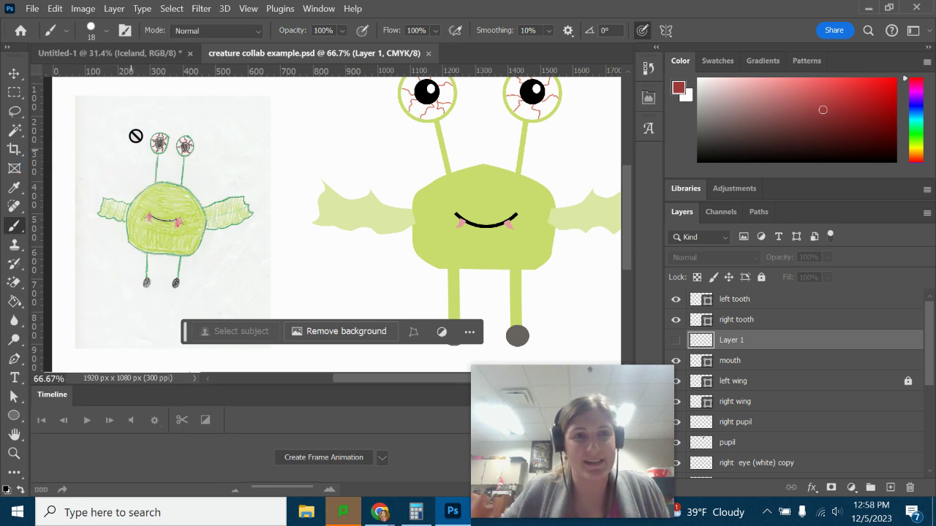
Step: Delete Layer 1 with the dark red strokes, confirming with Yes
mouse_move(541, 470)
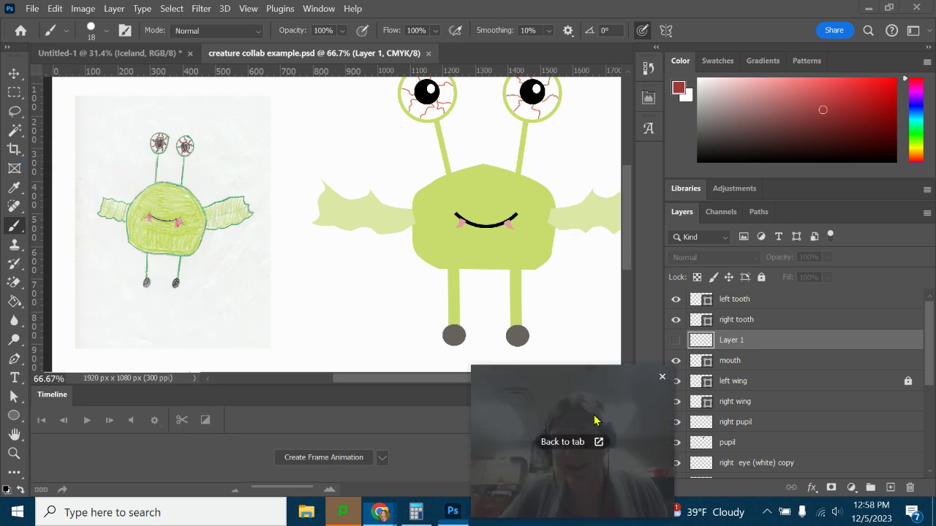
drag(602, 417, 843, 76)
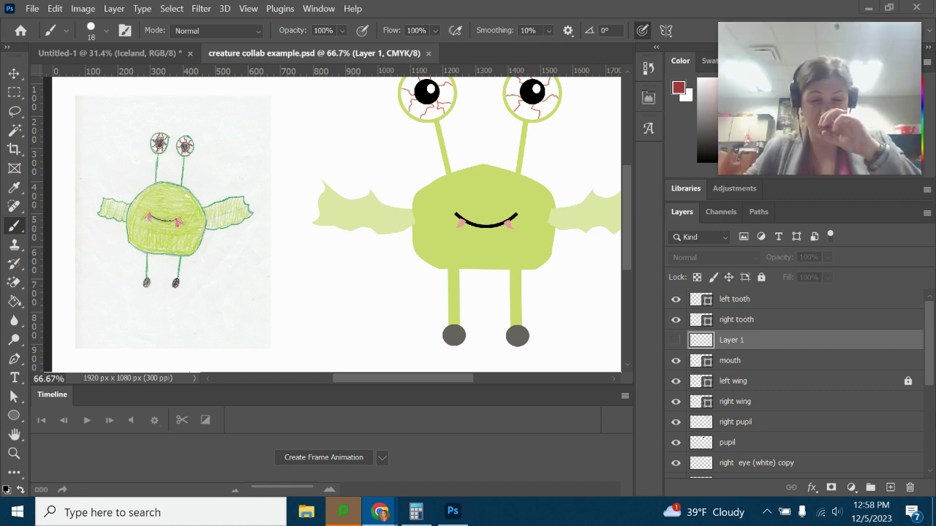
click(731, 340)
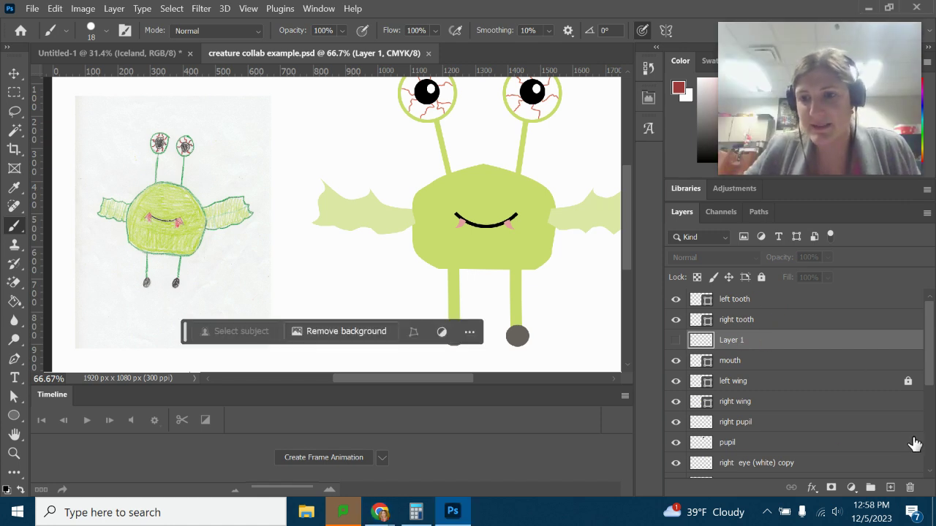
click(910, 488)
click(450, 212)
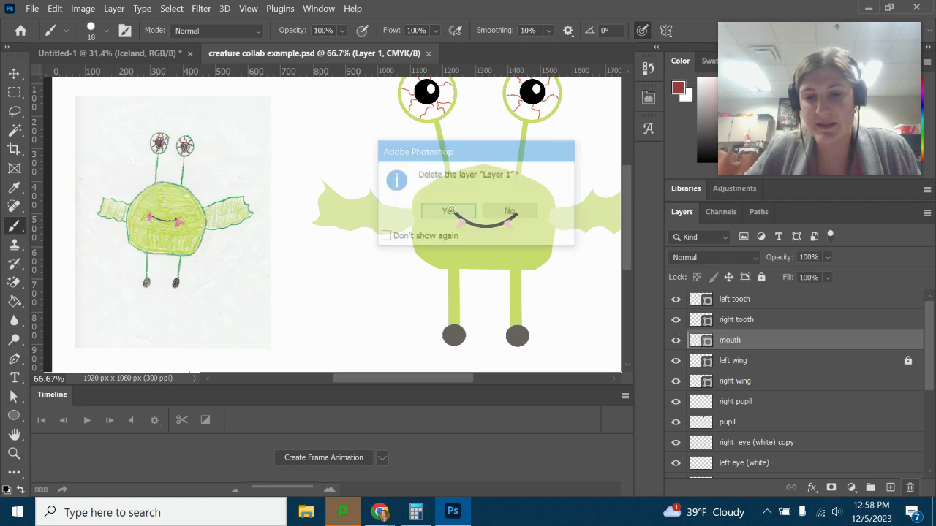
Step: Hide the child's image-asset sketch and zoom out to see the whole canvas
scroll(775, 399, down, 3)
scroll(772, 397, down, 2)
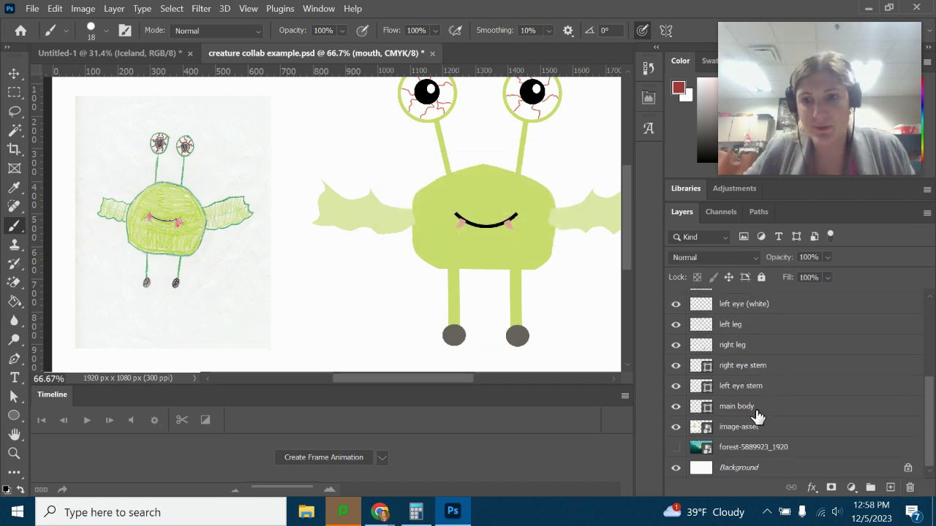
click(677, 429)
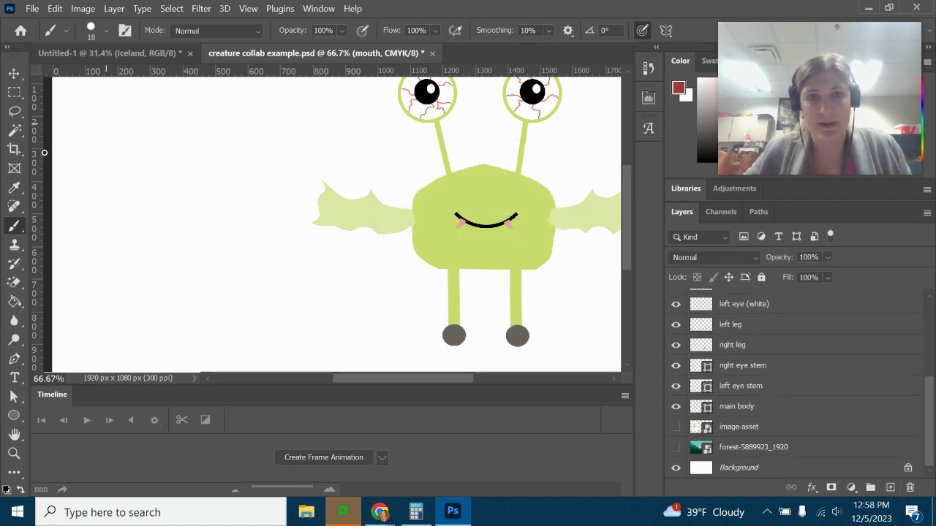
click(14, 454)
alt+click(552, 276)
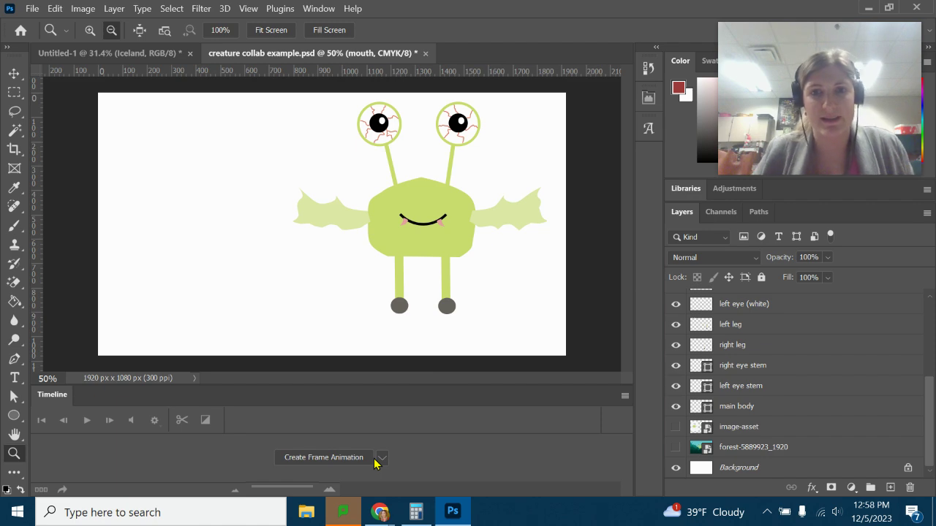
Step: Make the forest background layer visible behind the creature
click(316, 8)
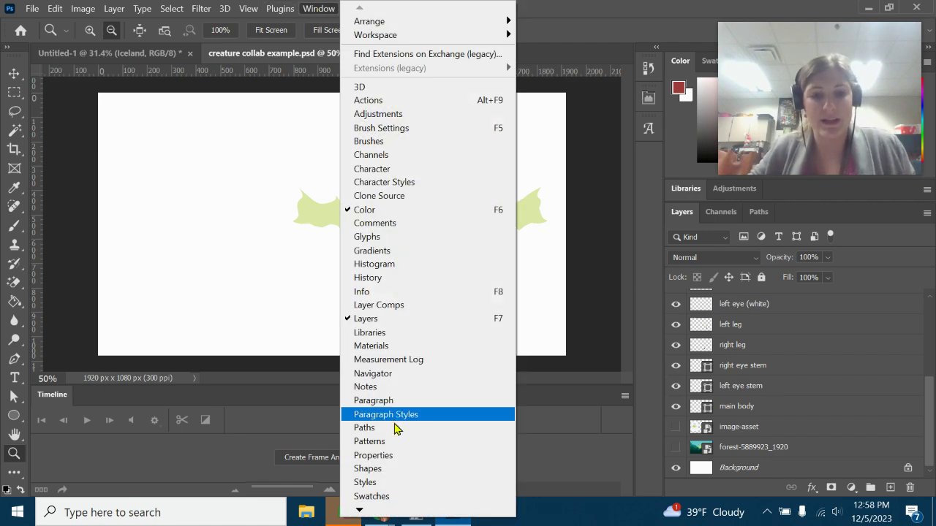
scroll(358, 510, down, 5)
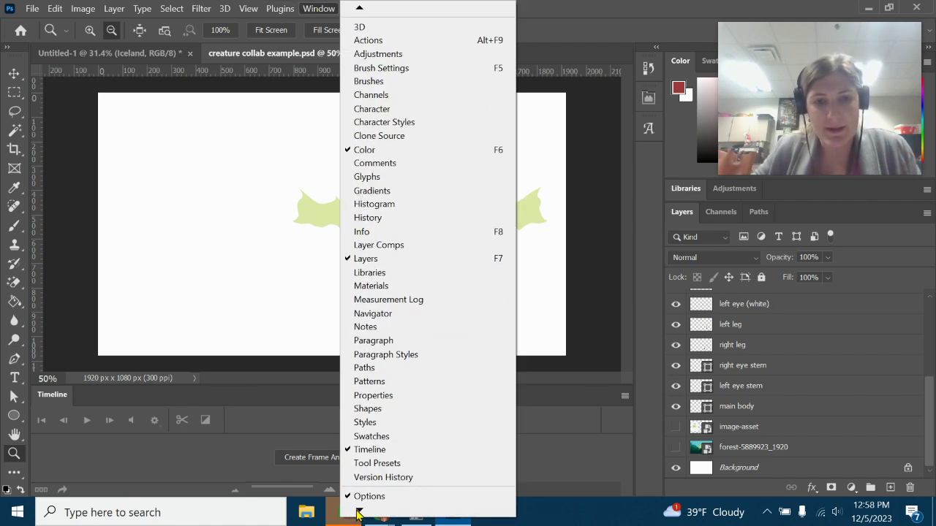
click(311, 8)
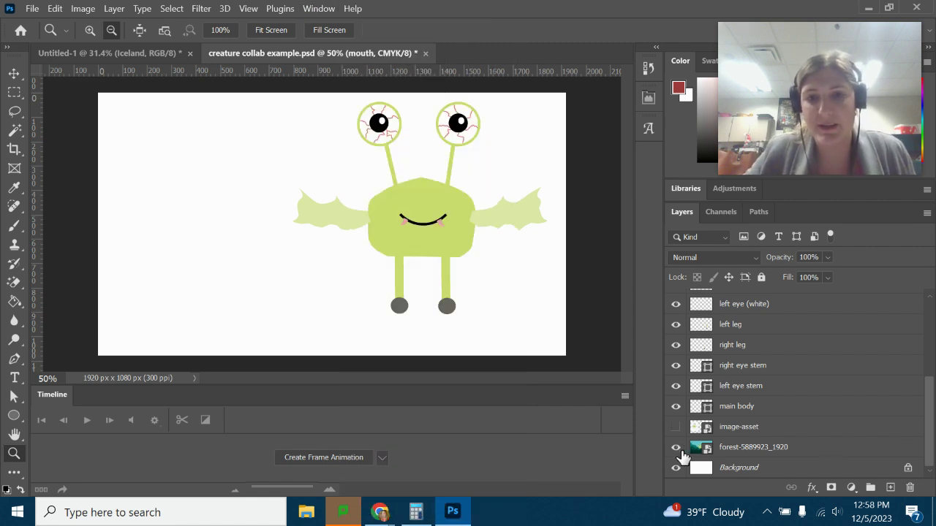
click(676, 447)
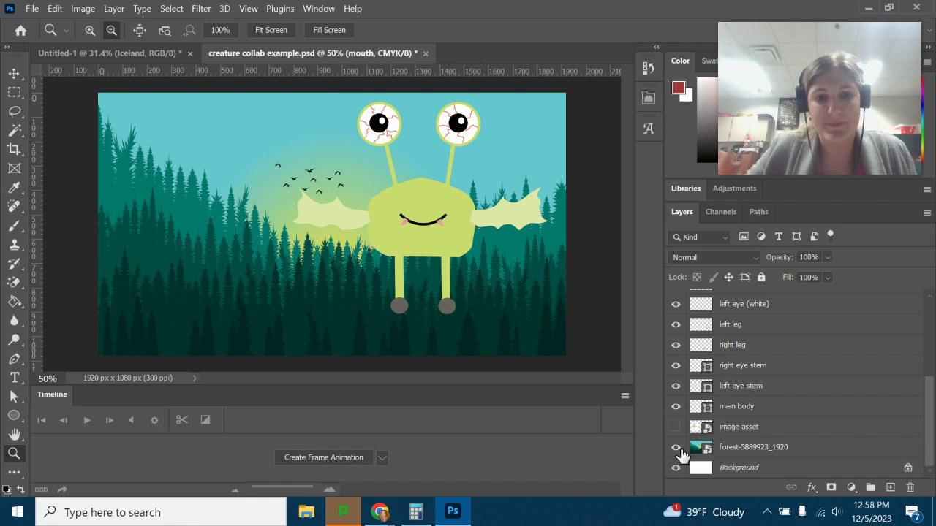
Step: Shift-select the layer range from left tooth down to main body
scroll(850, 373, up, 3)
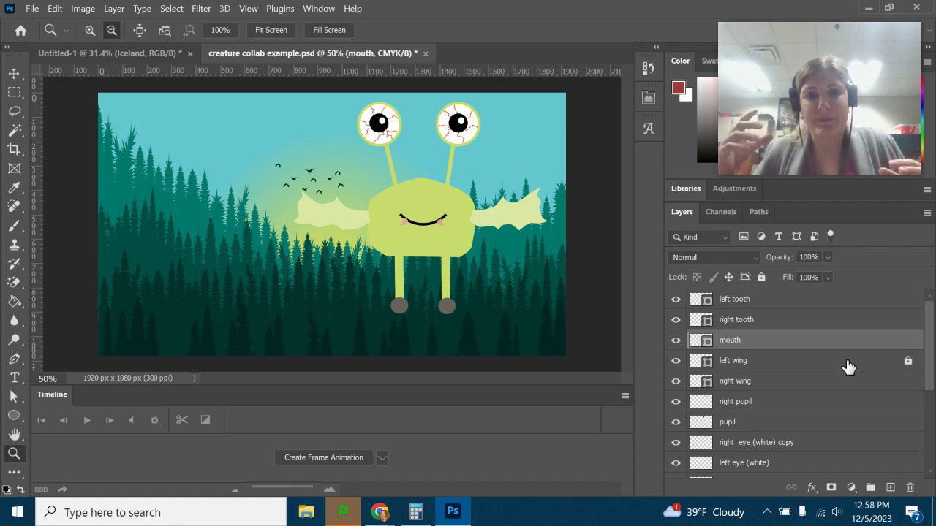
click(765, 302)
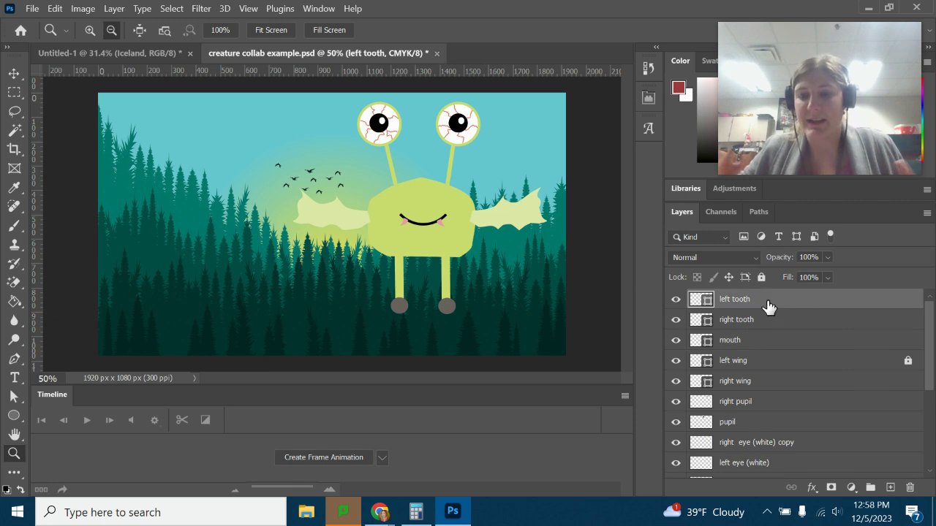
scroll(747, 322, down, 1)
scroll(758, 373, up, 1)
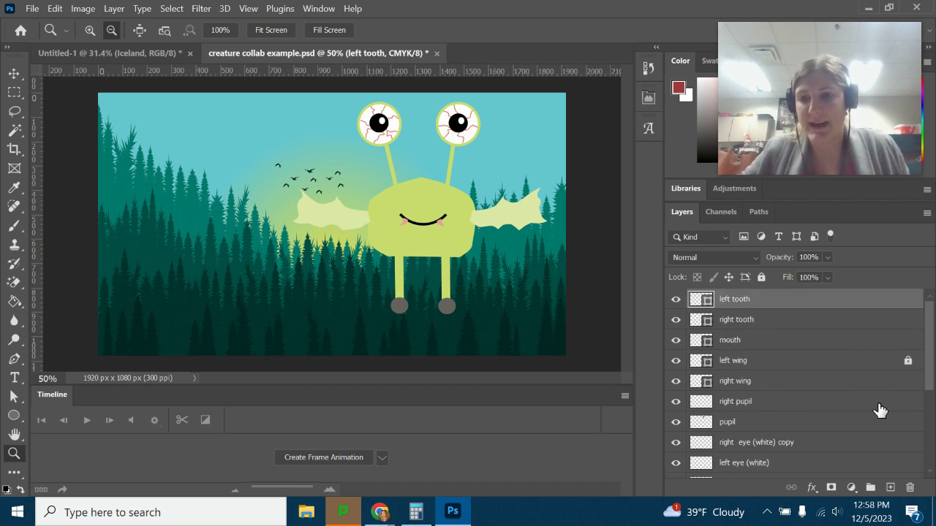
scroll(839, 397, down, 3)
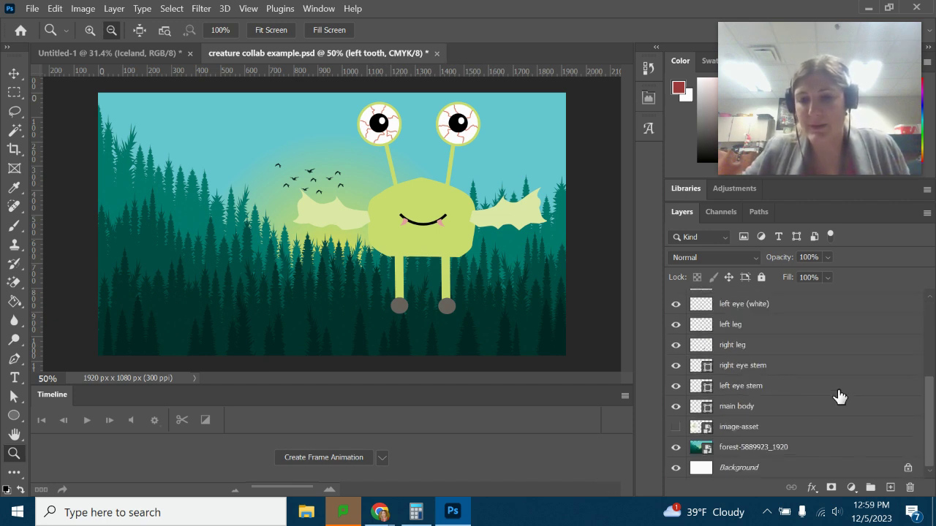
shift+click(735, 412)
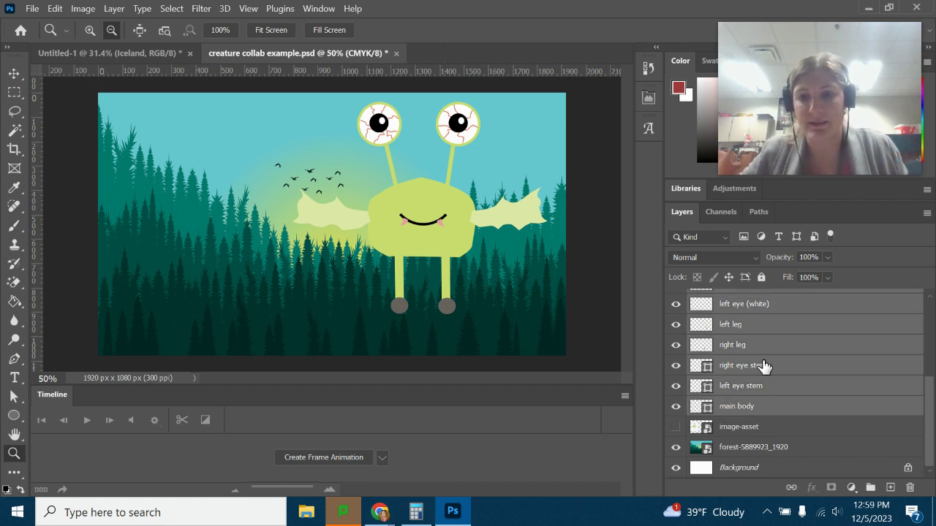
Step: Create a new layer group named Creature
right_click(816, 352)
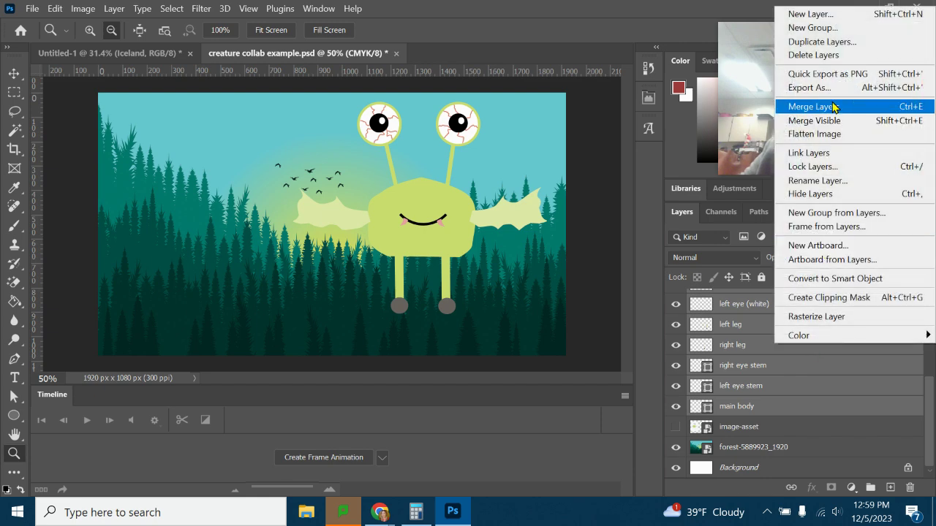
click(836, 28)
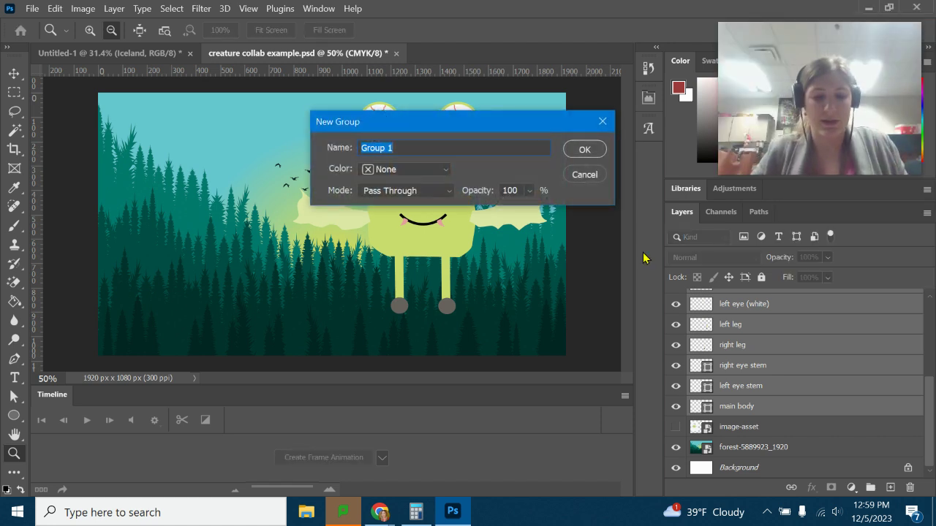
text(Creatur)
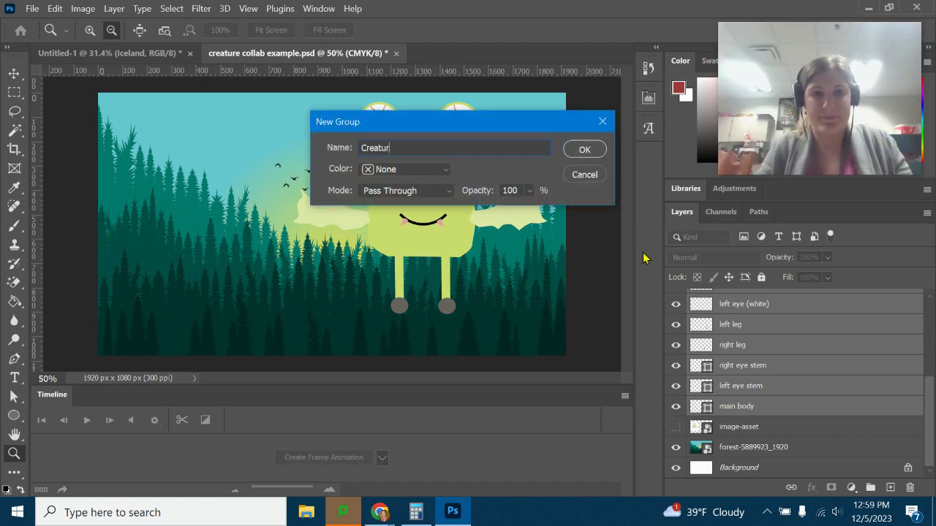
text(e)
click(584, 149)
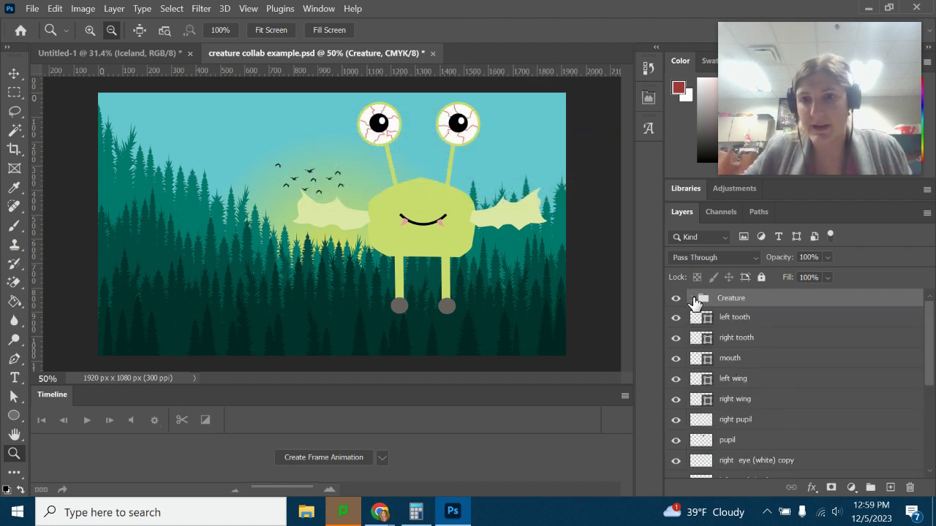
Step: Drag the left tooth through main body layers into the Creature group and check its contents
click(765, 322)
scroll(783, 395, down, 5)
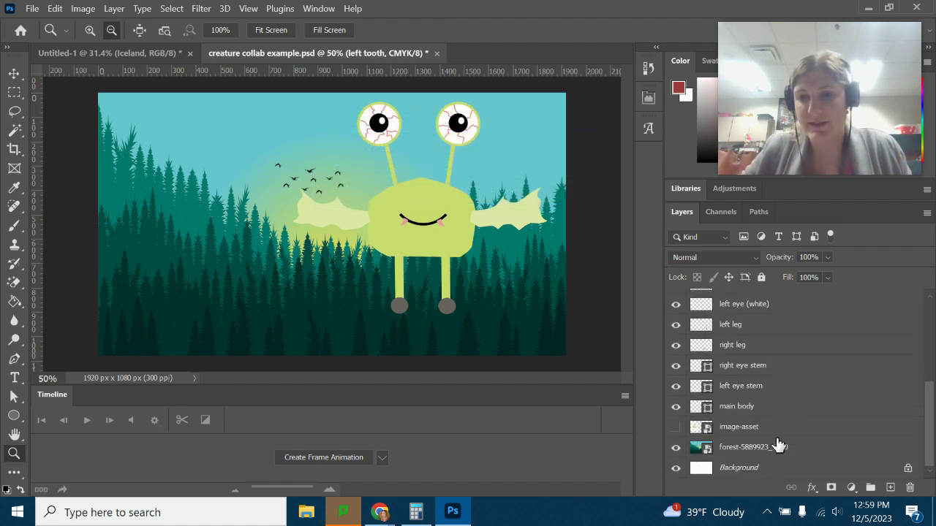
shift+click(746, 407)
scroll(794, 410, up, 5)
drag(797, 401, 721, 298)
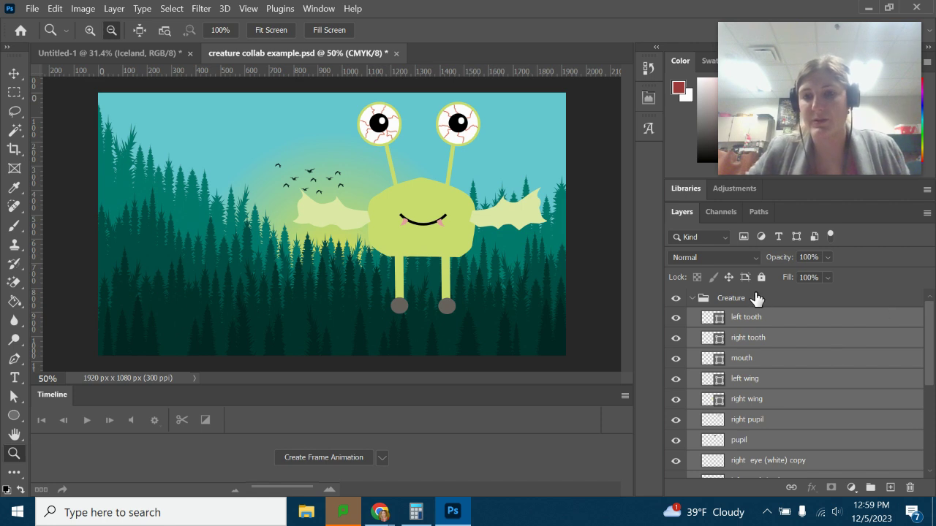
click(690, 303)
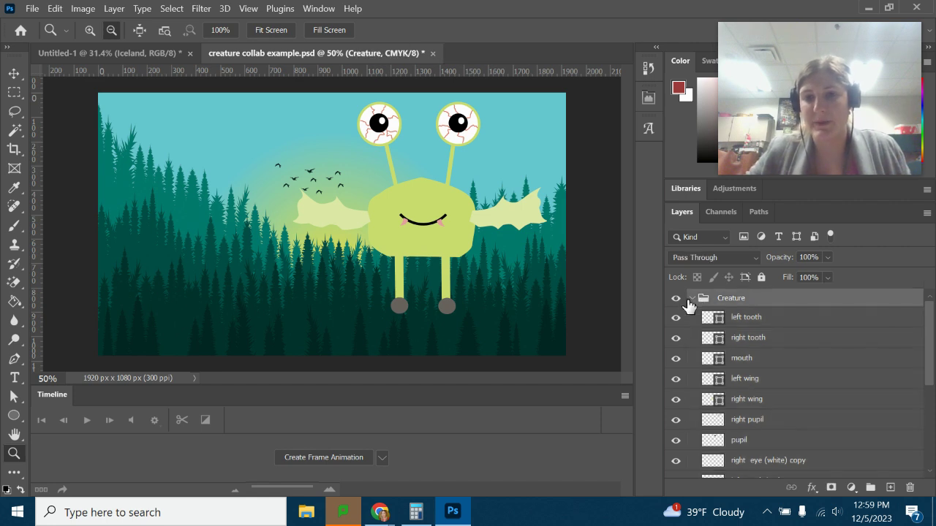
click(693, 298)
click(694, 300)
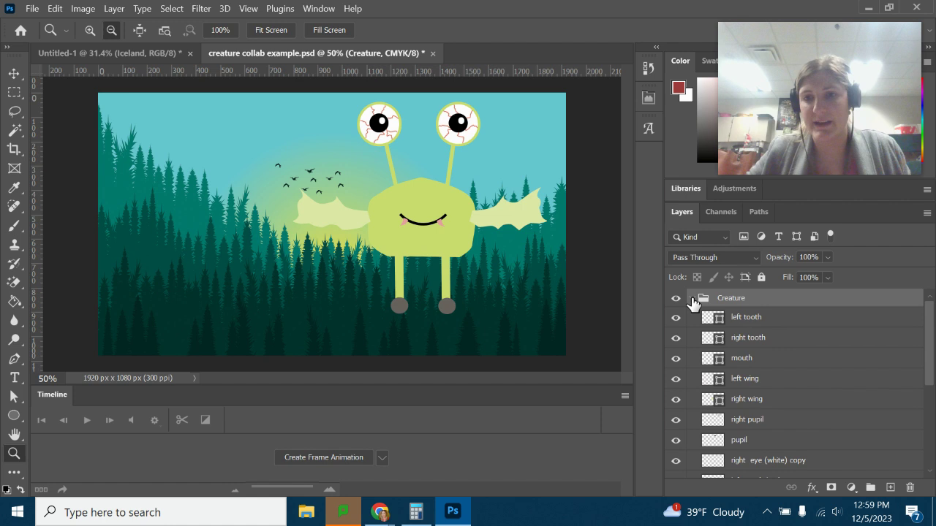
scroll(689, 362, down, 5)
scroll(747, 359, up, 5)
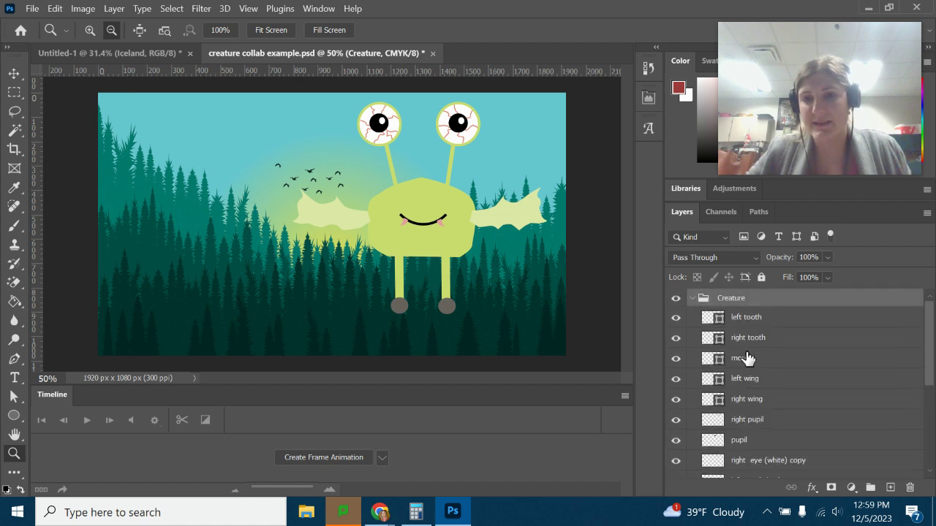
Step: Rename the forest layer to 'background' and move image-asset below it
click(693, 298)
double_click(743, 339)
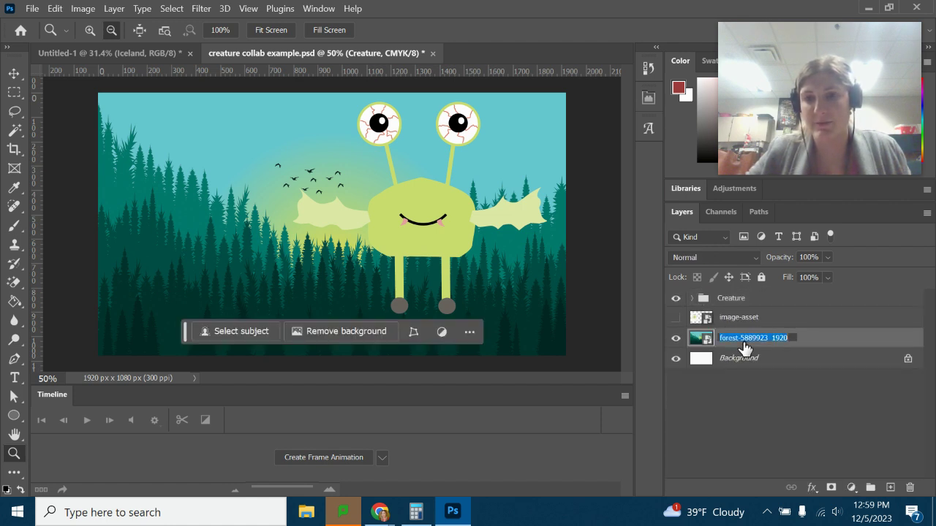
text(background)
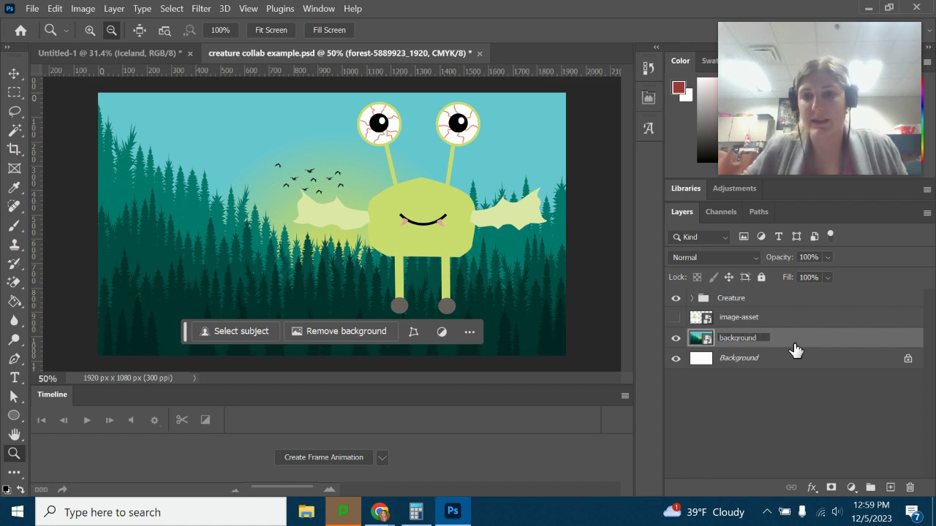
key(Return)
drag(771, 317, 772, 351)
Step: Hide, unlock and delete the white Background layer
click(675, 358)
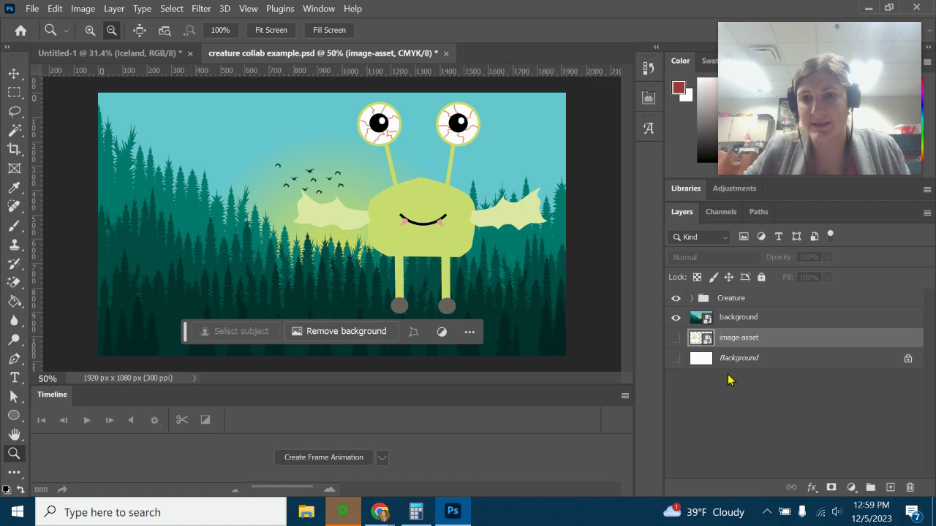
click(804, 367)
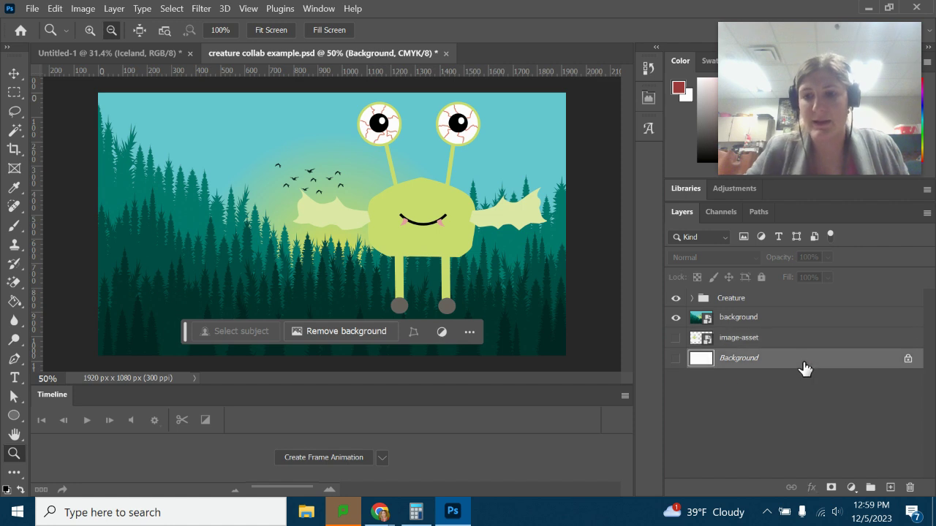
click(906, 359)
key(Delete)
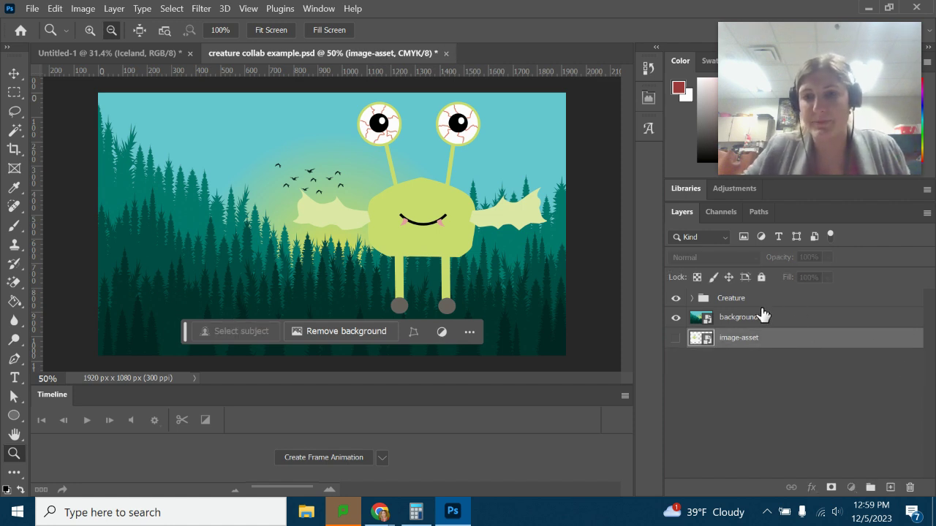
click(708, 298)
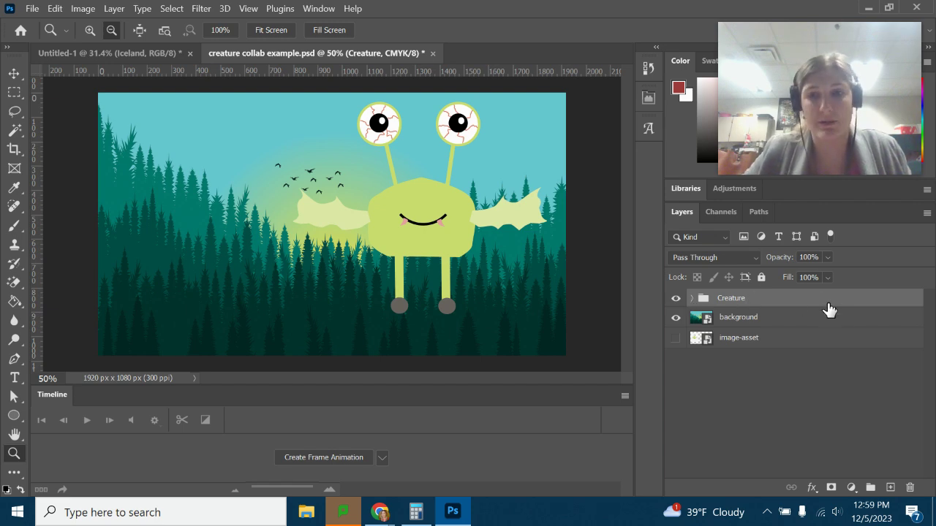
Step: Duplicate the Creature group as Creature copy, hide it, and move it beneath image-asset
right_click(786, 301)
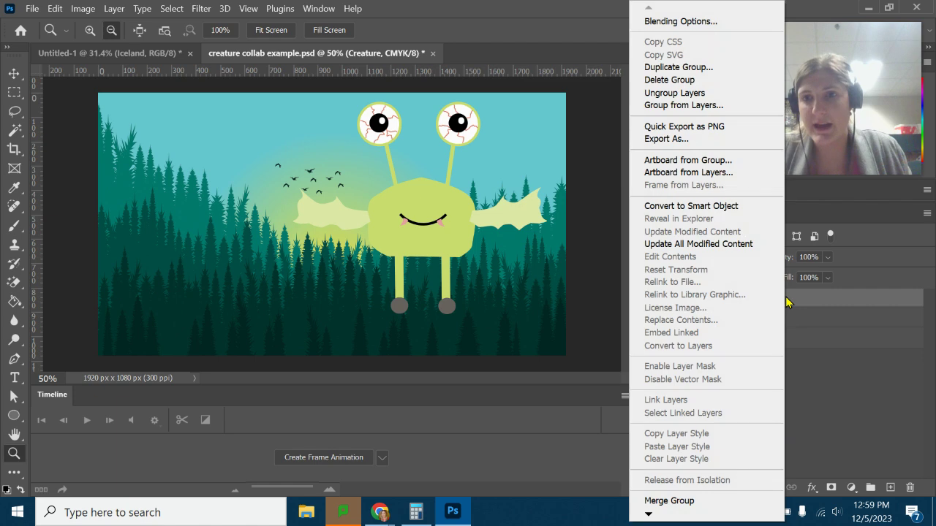
click(685, 71)
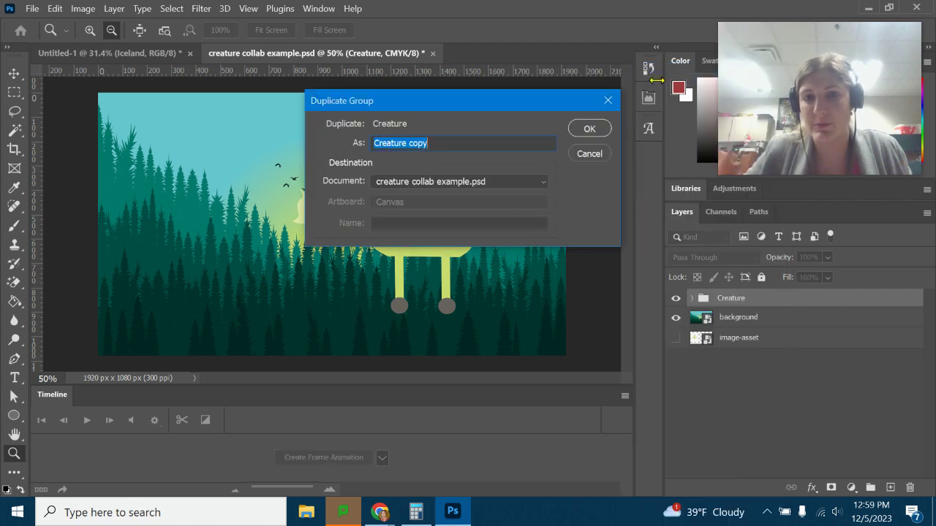
click(604, 134)
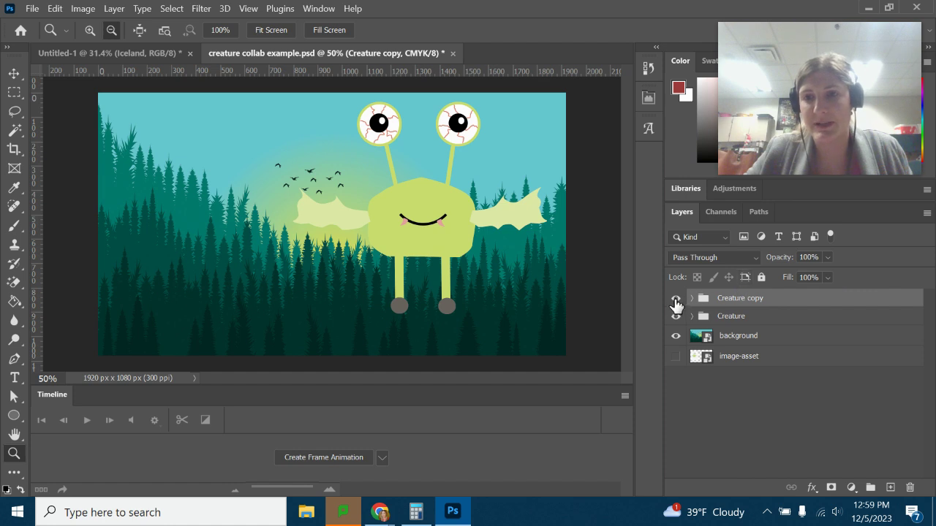
click(675, 299)
drag(740, 300, 739, 363)
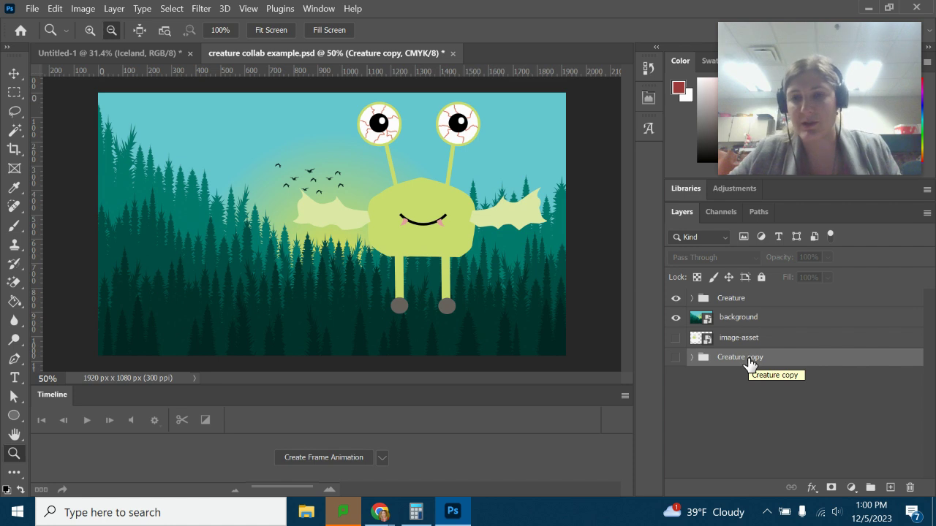
click(692, 359)
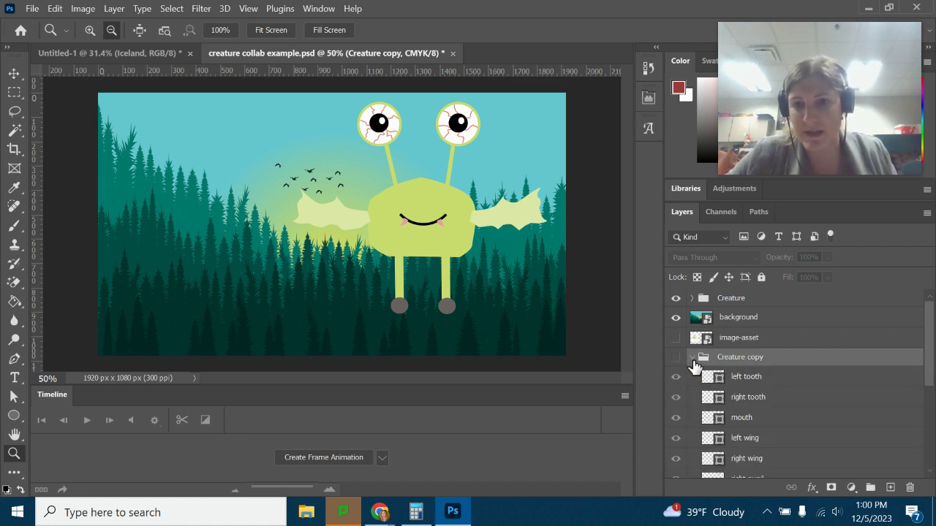
scroll(694, 365, down, 8)
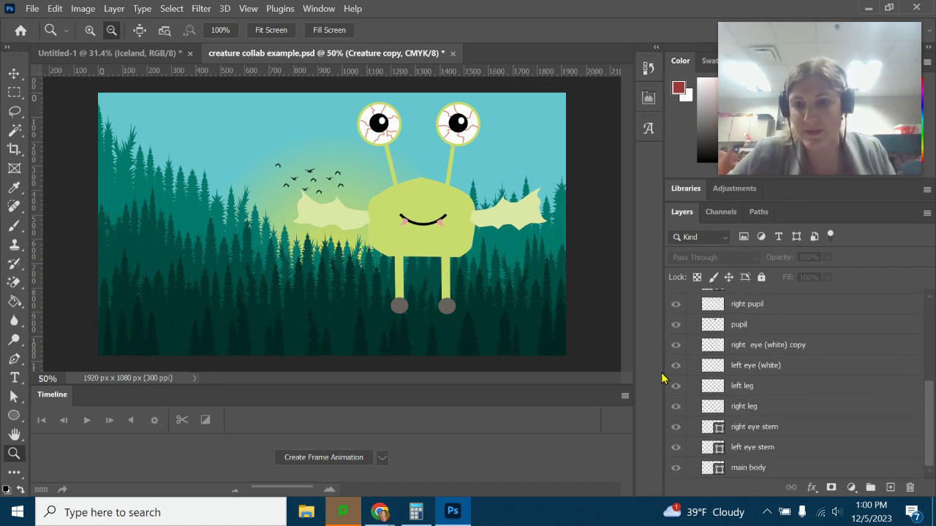
scroll(832, 373, up, 8)
Step: Save the document, collapse Creature copy and expand the Creature group
click(32, 8)
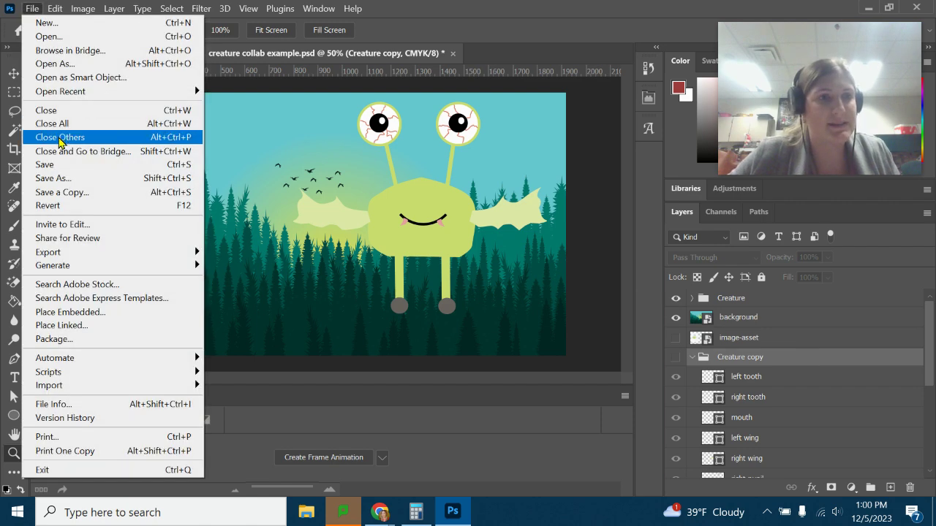
click(51, 165)
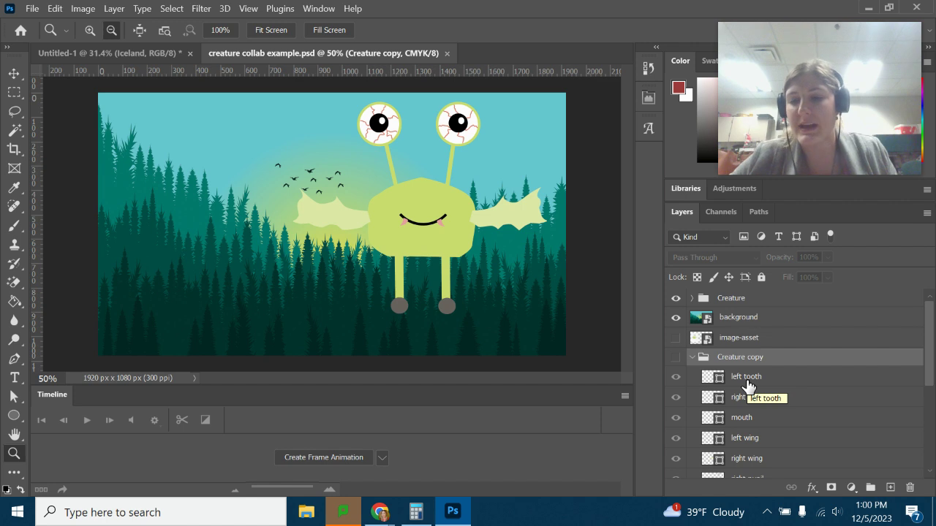
click(692, 358)
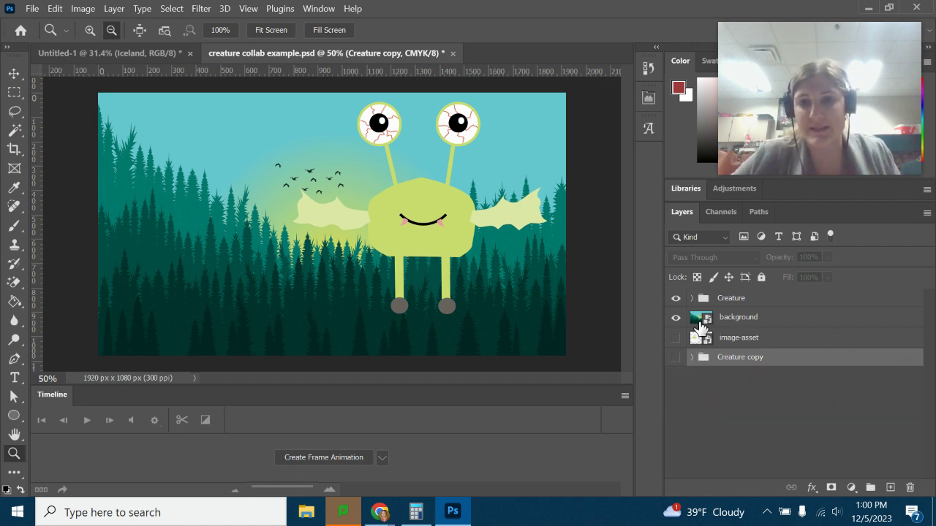
click(691, 298)
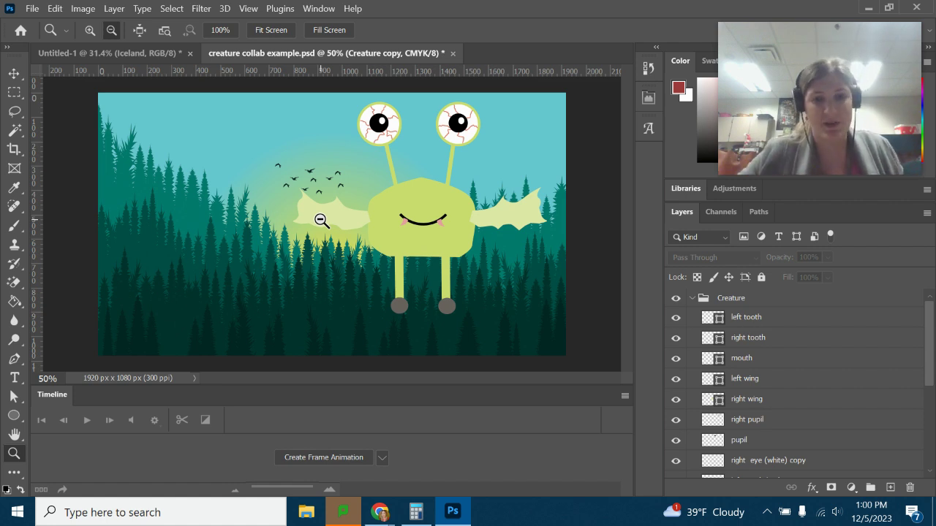
Step: Start a frame animation, add frame 2, and raise both wings about 10 px
click(311, 458)
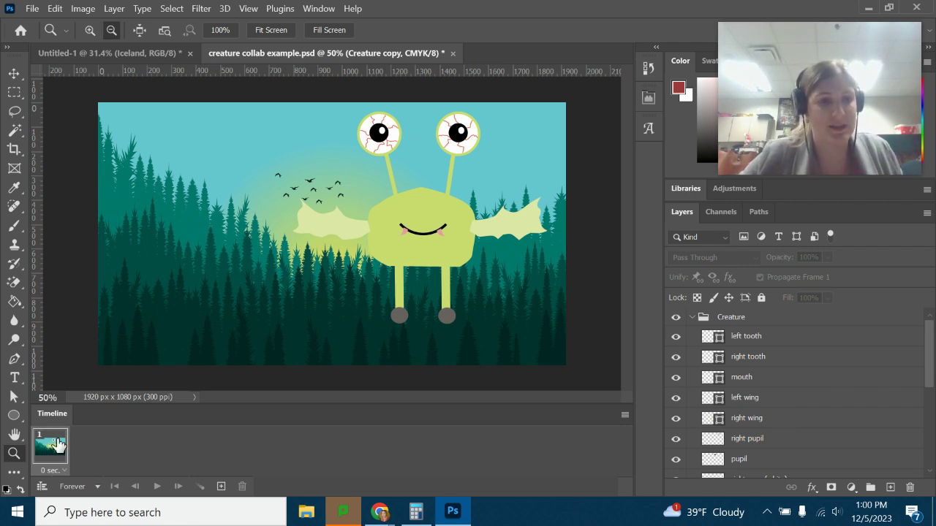
click(222, 487)
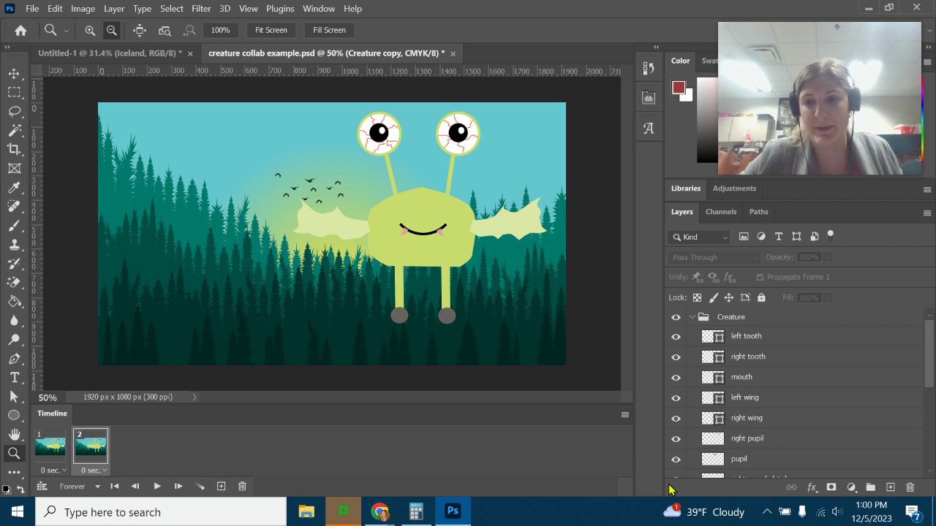
key(v)
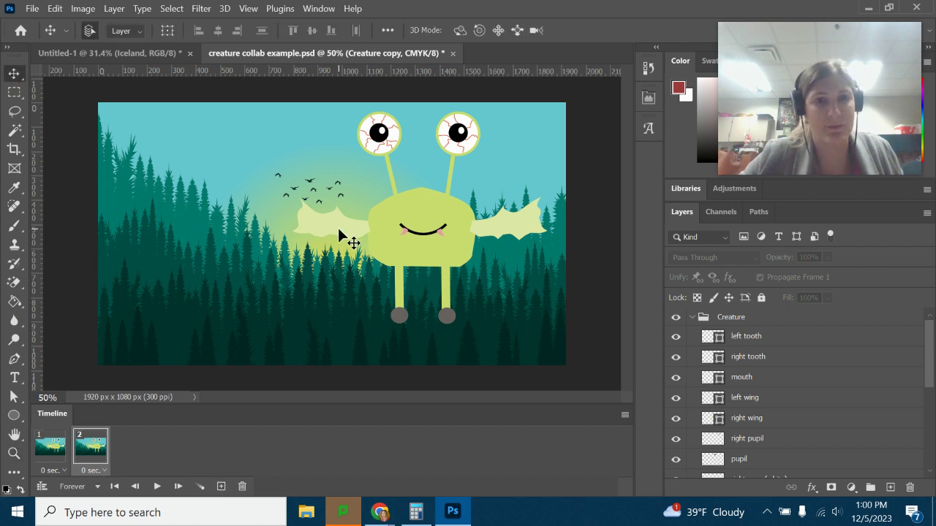
drag(338, 229, 339, 221)
click(522, 229)
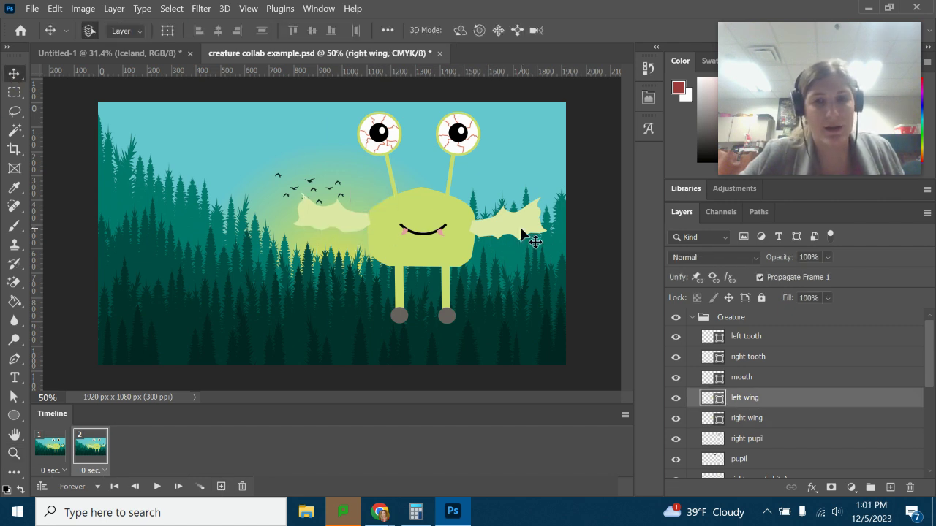
drag(521, 230, 519, 220)
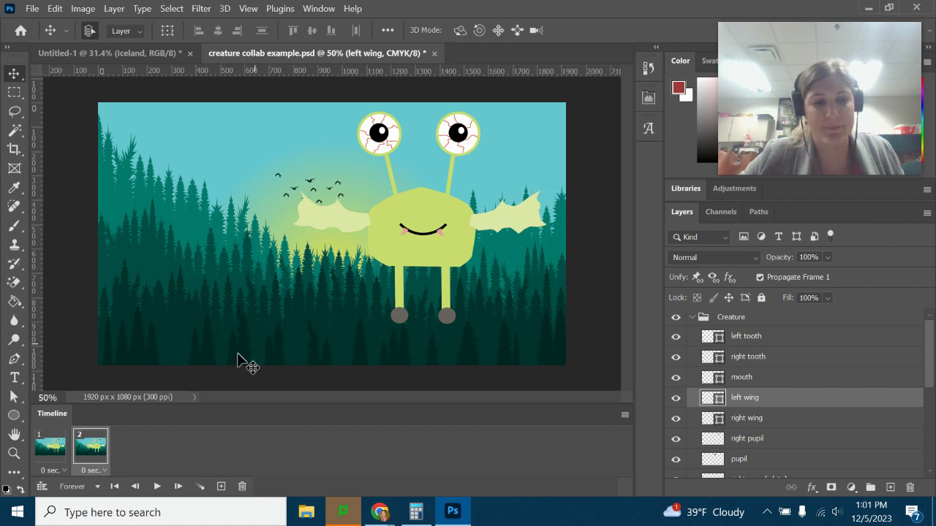
click(58, 449)
click(82, 449)
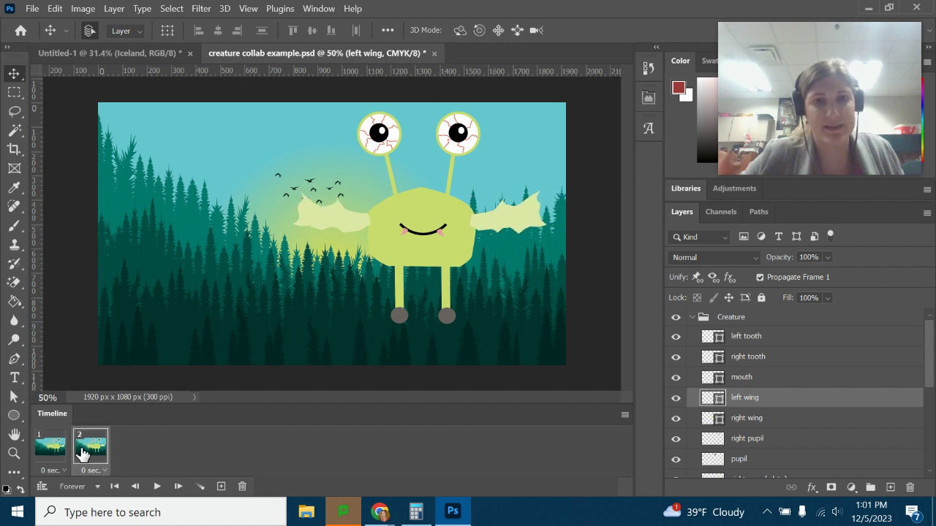
Step: Add frame 3 with both wings lowered about 10 px, then preview the animation
click(220, 487)
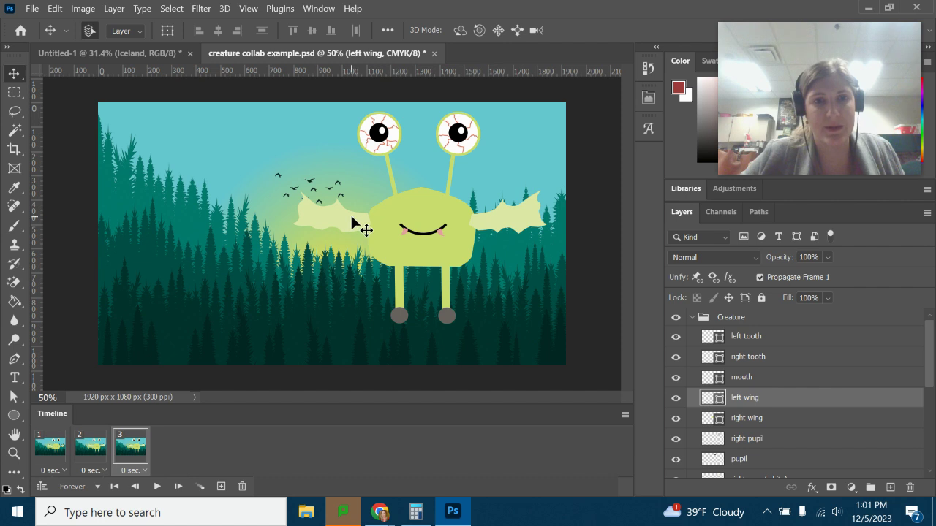
drag(351, 215, 350, 223)
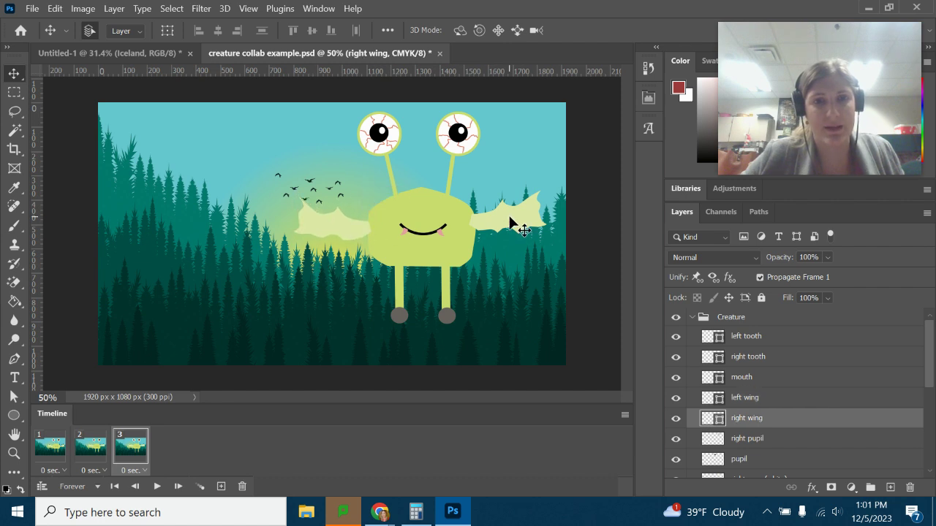
drag(510, 221, 511, 228)
click(60, 448)
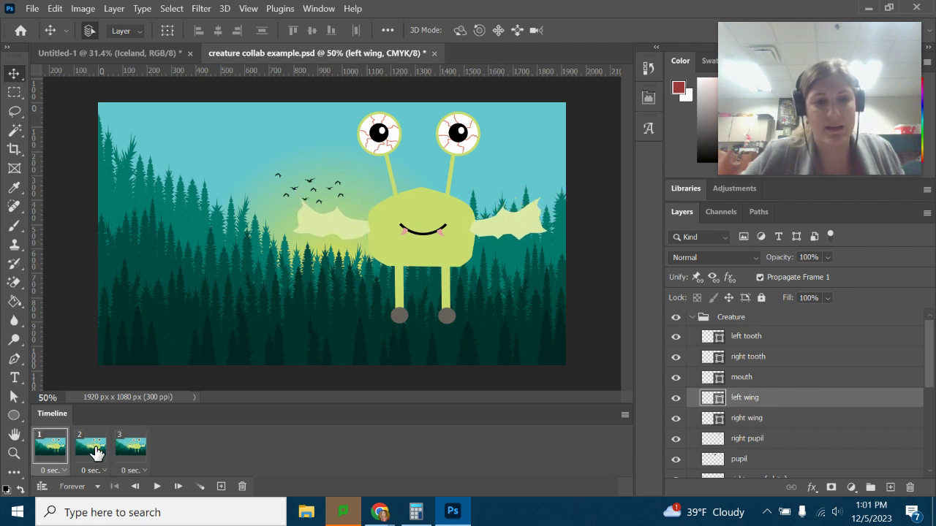
click(96, 452)
click(131, 448)
click(157, 486)
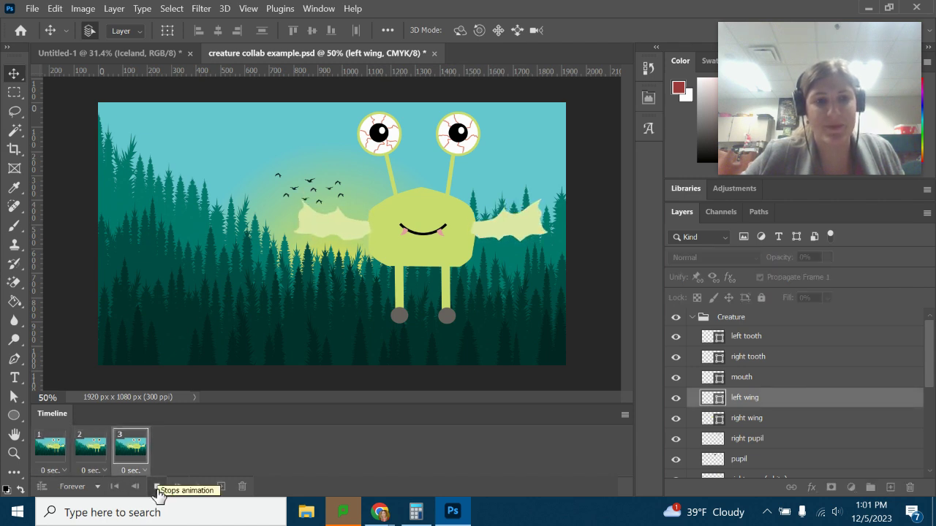
click(157, 488)
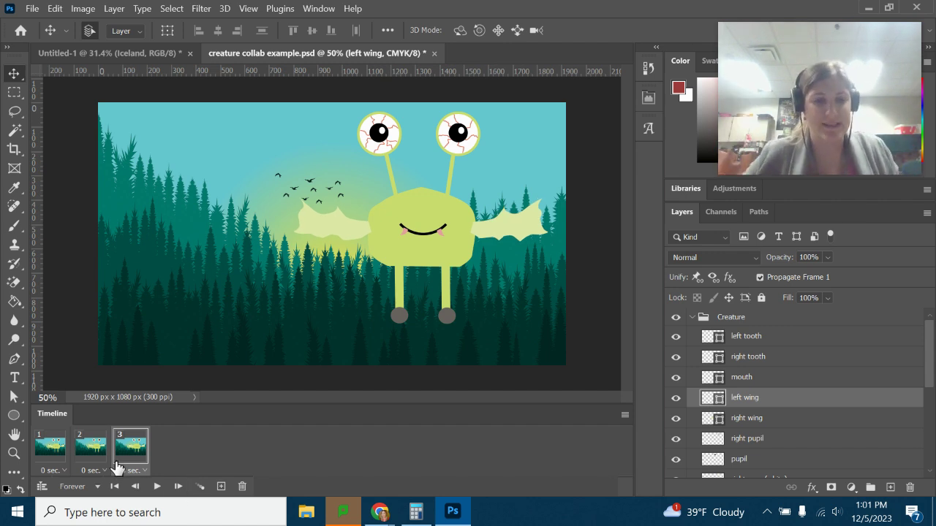
click(226, 488)
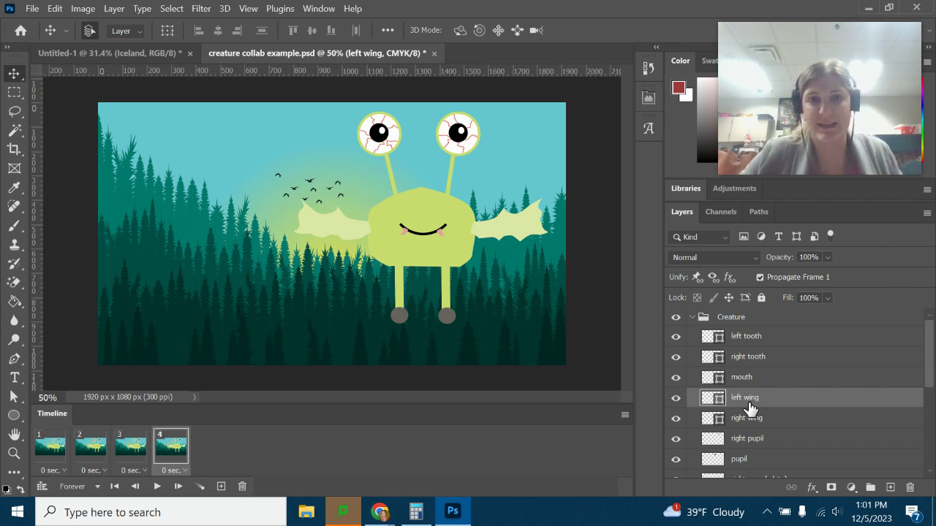
key(ctrl+t)
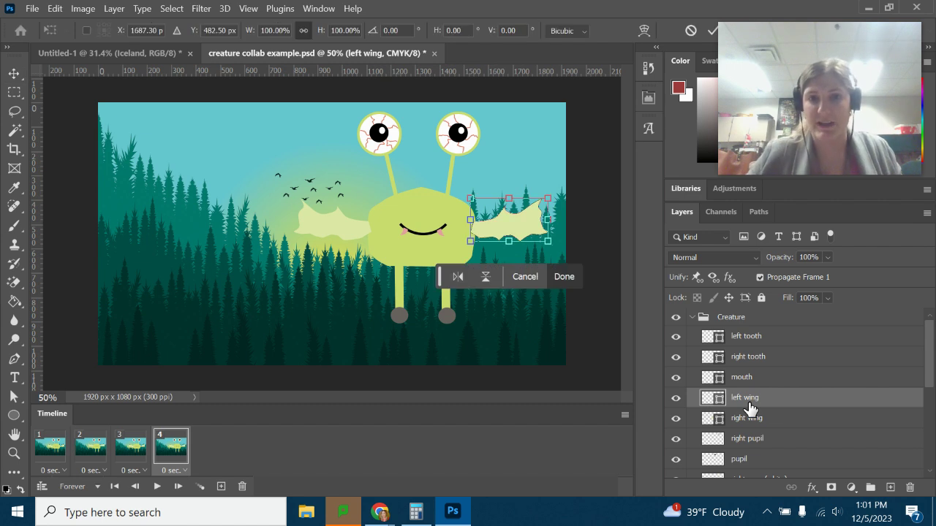
drag(556, 181, 539, 158)
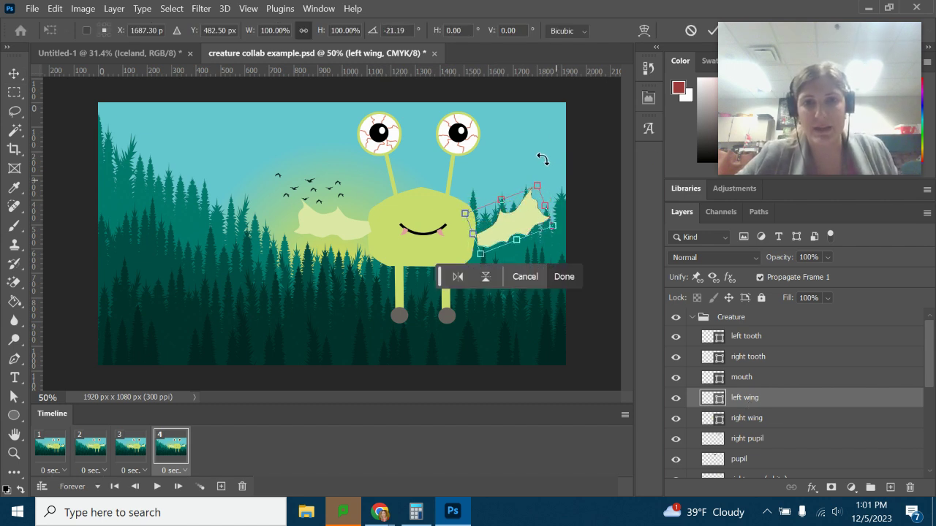
drag(544, 220, 524, 219)
key(Return)
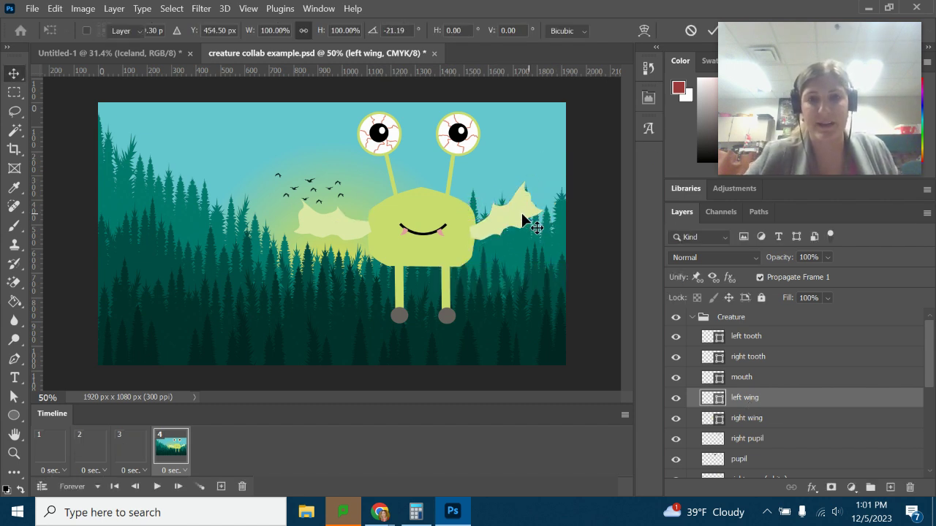
click(44, 446)
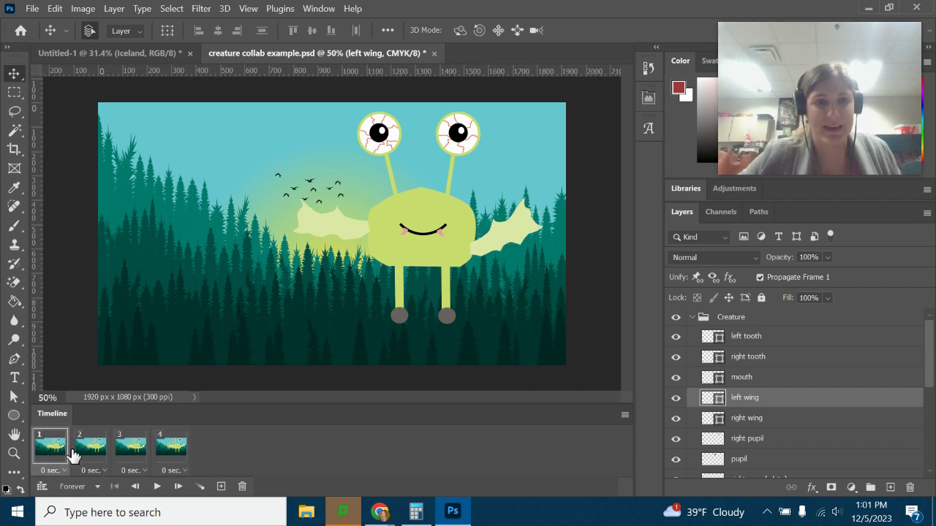
click(84, 448)
click(131, 455)
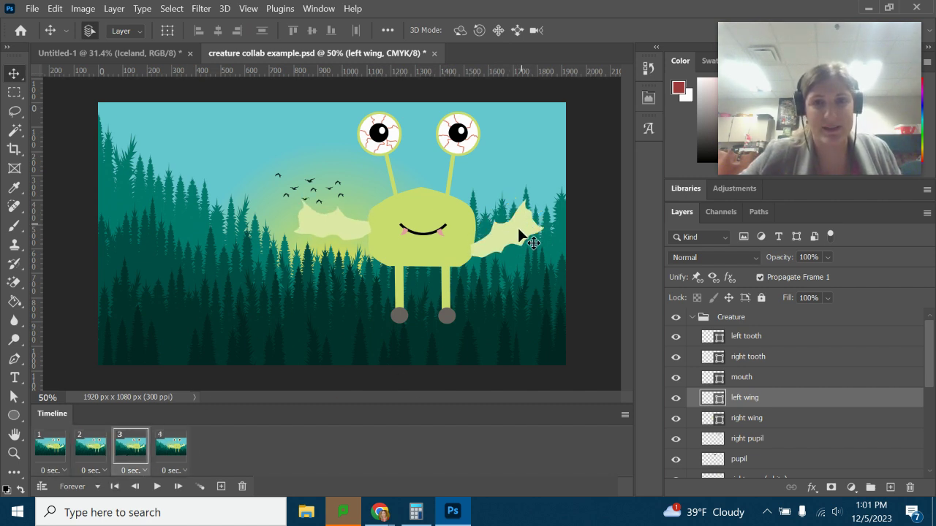
click(175, 452)
click(132, 449)
click(93, 453)
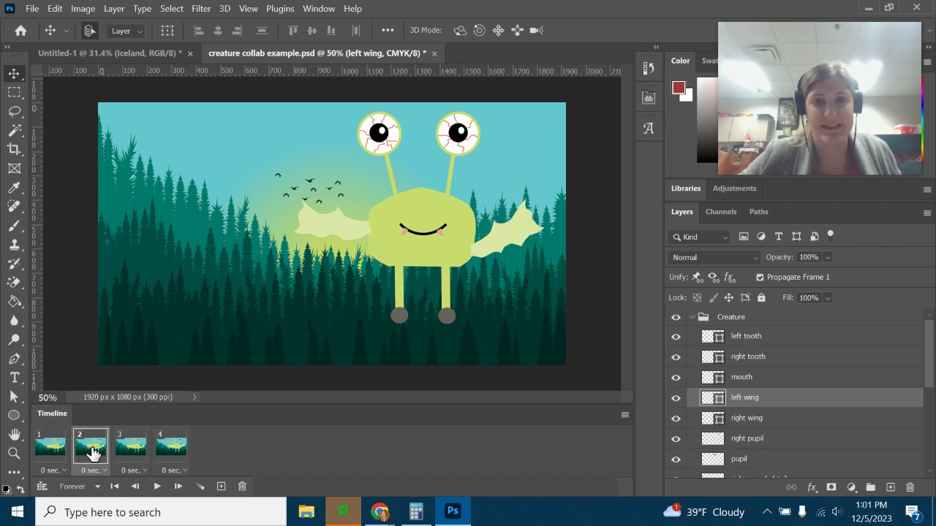
click(55, 448)
click(128, 451)
click(175, 453)
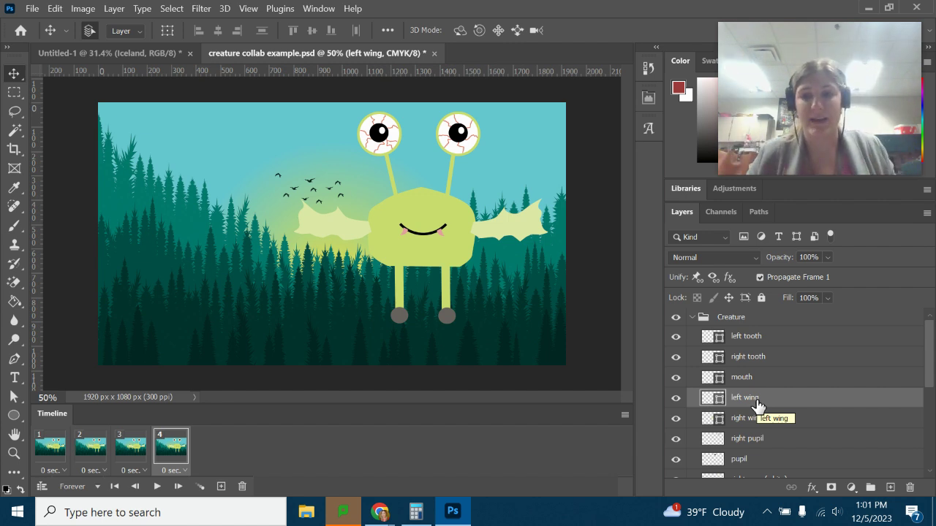
Step: Duplicate the left wing layer and name the copy 'left wing angled up'
key(ctrl+j)
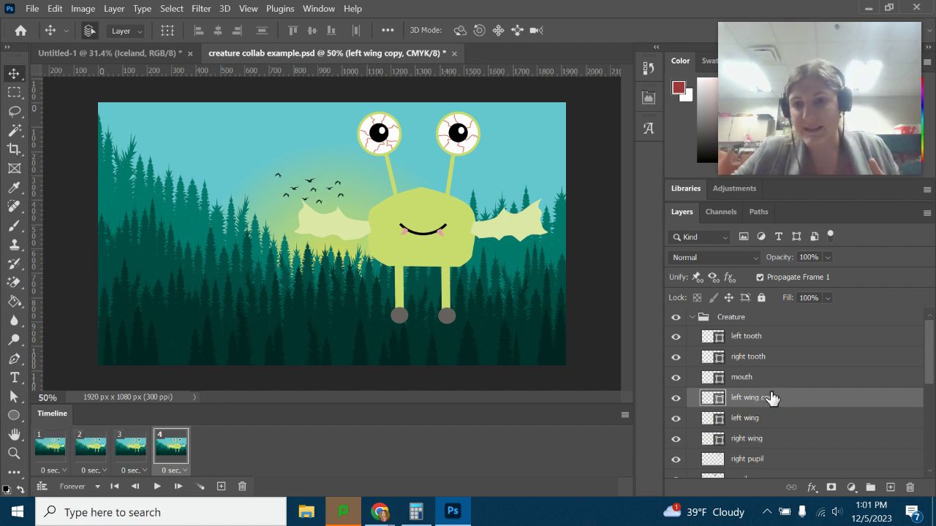
double_click(765, 398)
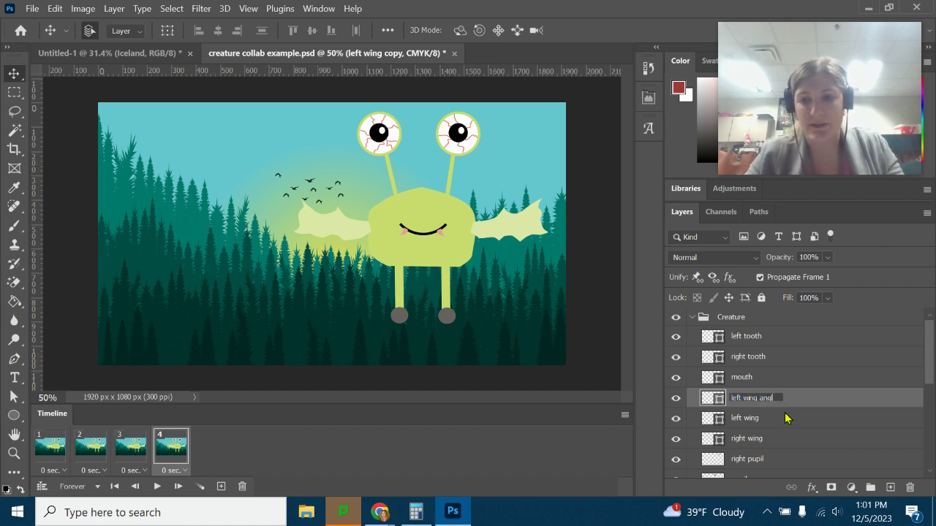
text(left wing angled up)
key(Return)
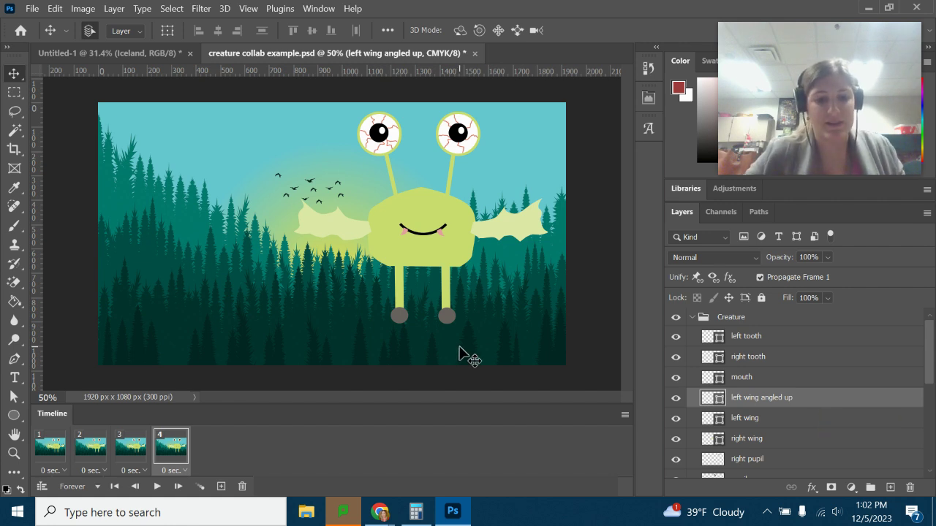
Step: Rotate the wing copy about 10° upward and shift it back against the body
key(ctrl+t)
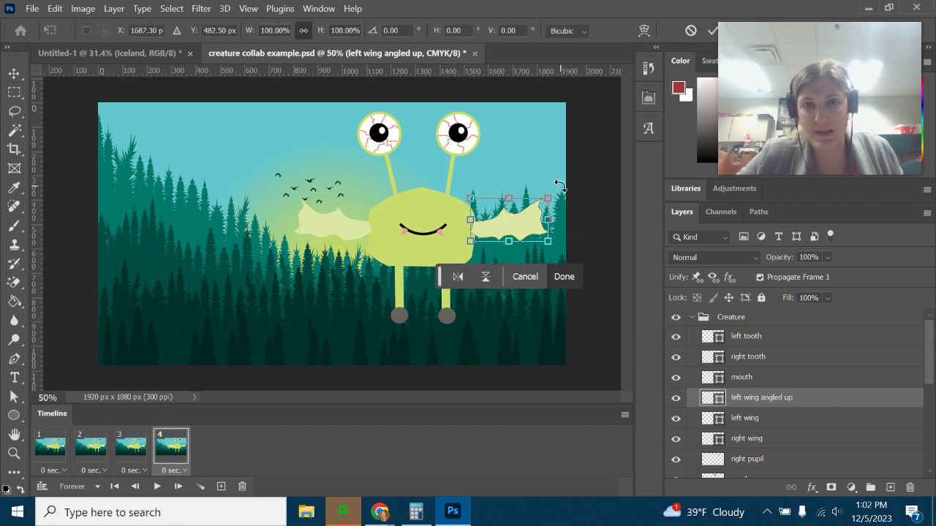
drag(559, 186, 558, 163)
drag(527, 216, 518, 215)
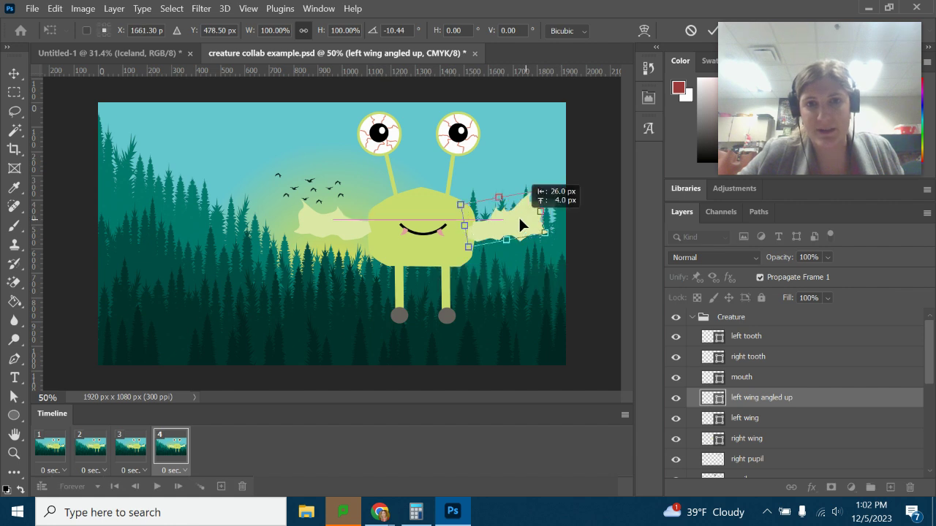
key(Return)
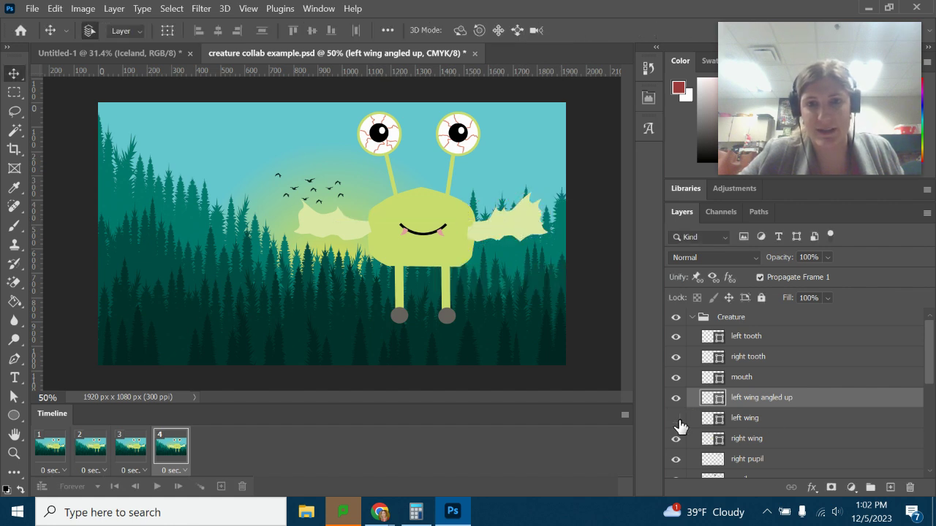
Step: Hide the angled-up wing in frame 1 and show it in frame 4
click(52, 447)
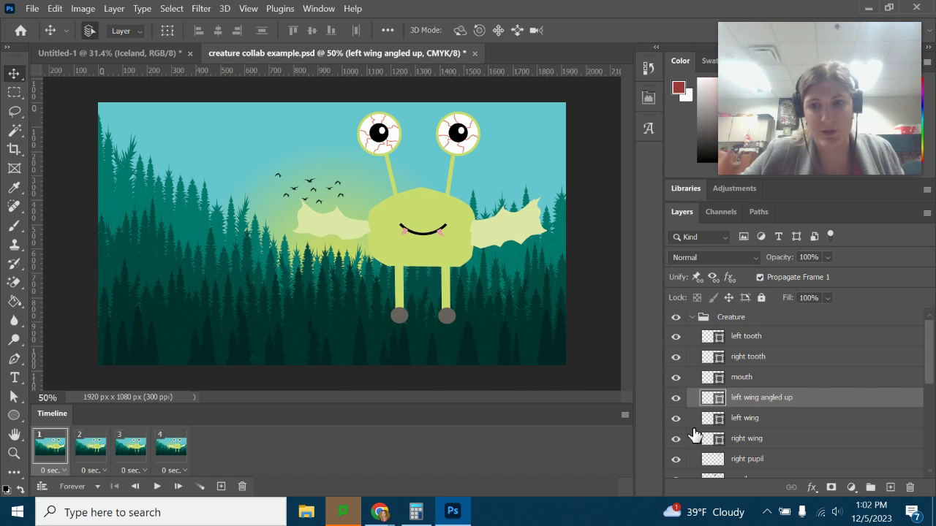
click(675, 397)
click(91, 458)
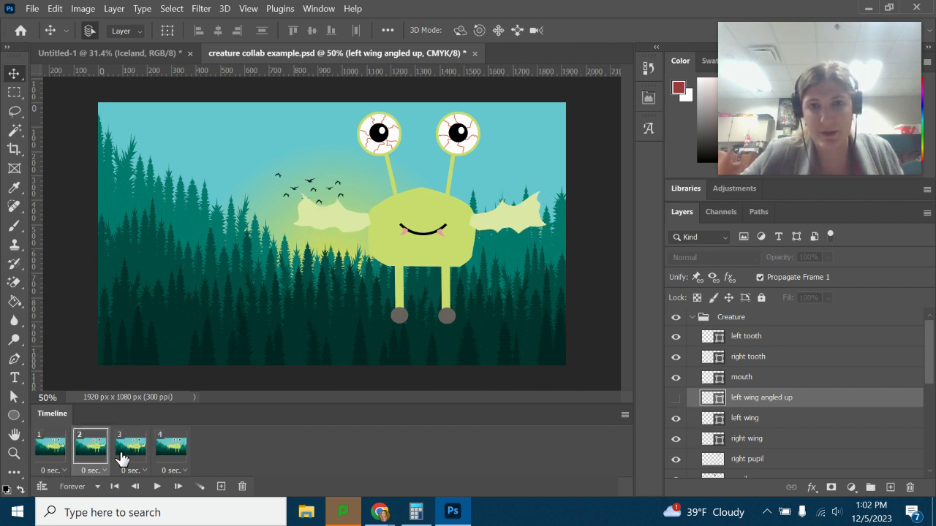
click(124, 460)
click(174, 457)
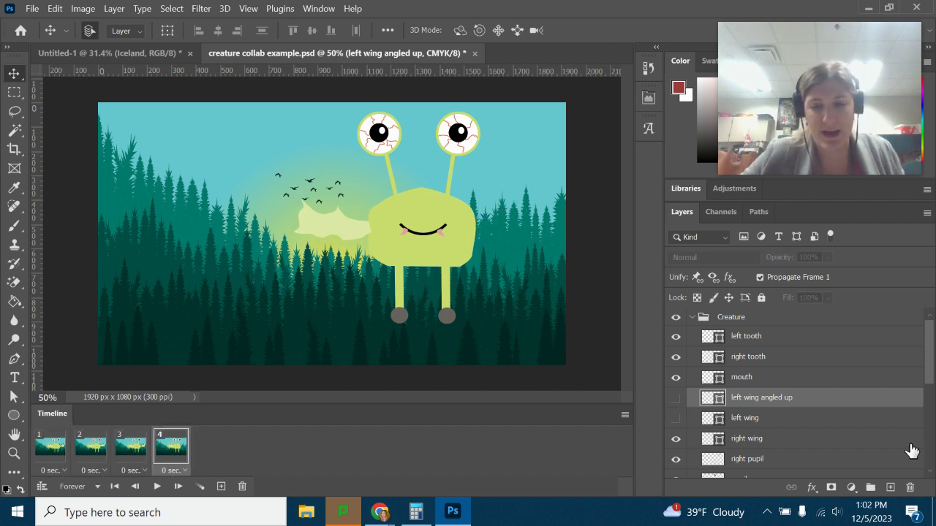
click(675, 398)
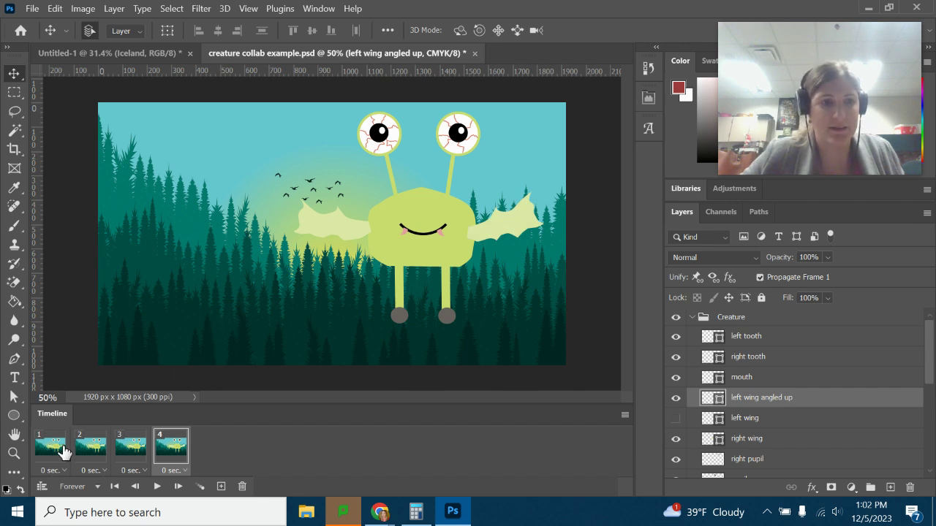
Step: Check all four frames and play then stop the animation preview
click(59, 448)
click(101, 456)
click(131, 457)
click(181, 460)
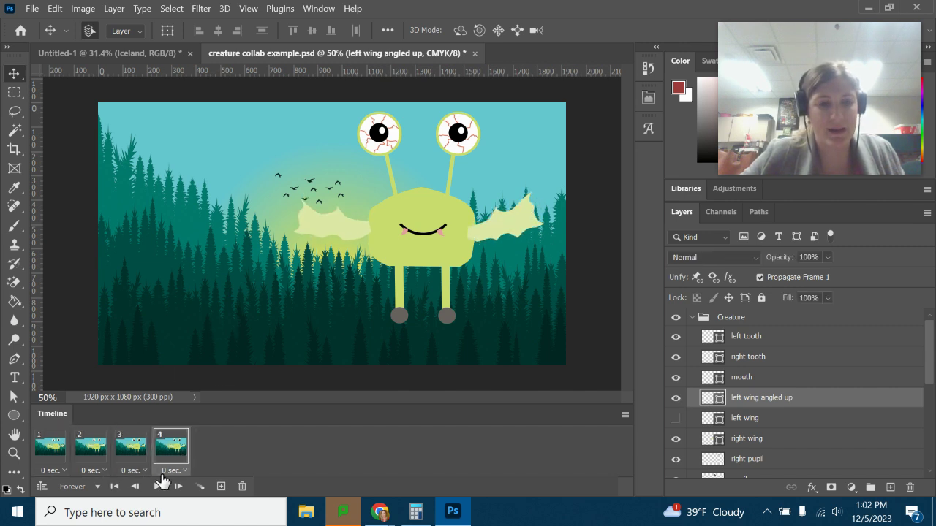
click(157, 487)
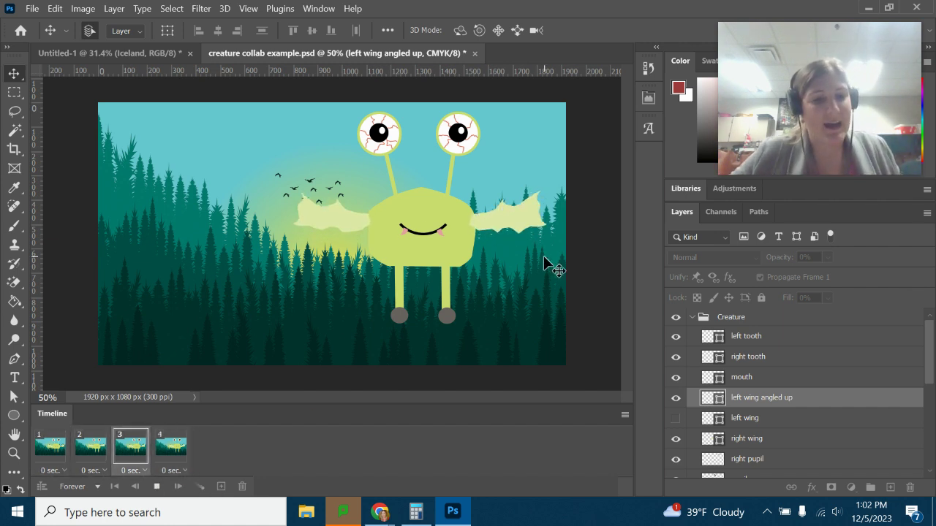
click(156, 487)
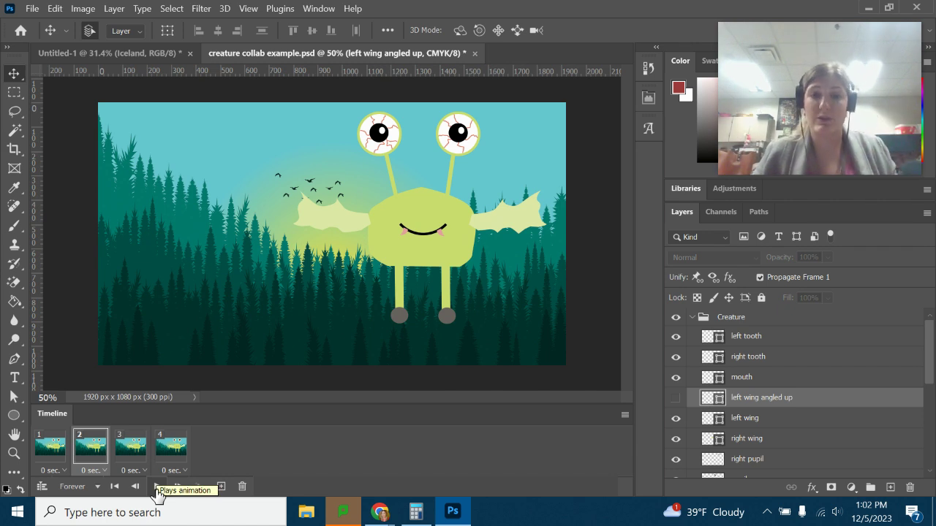
Step: Enlarge the angled-up wing in frame 4 to about 119%
click(173, 446)
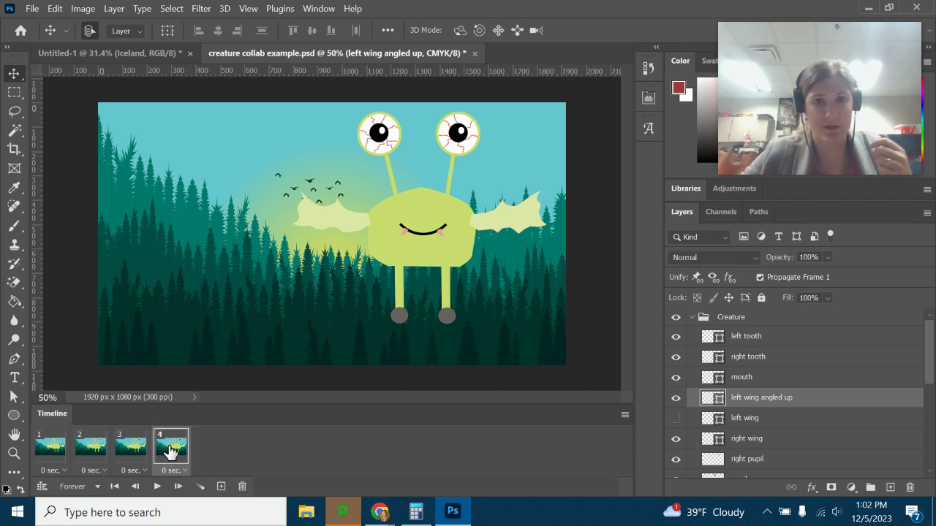
key(ctrl+t)
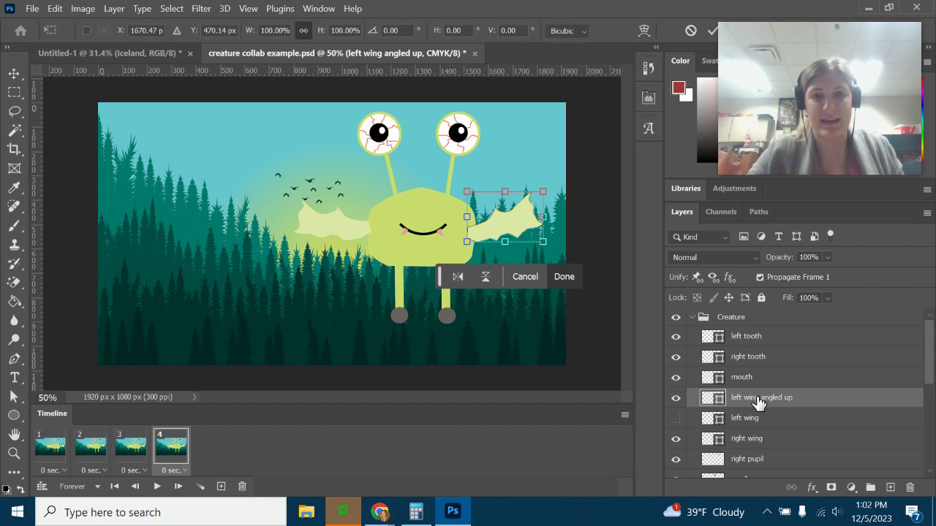
drag(542, 187, 554, 168)
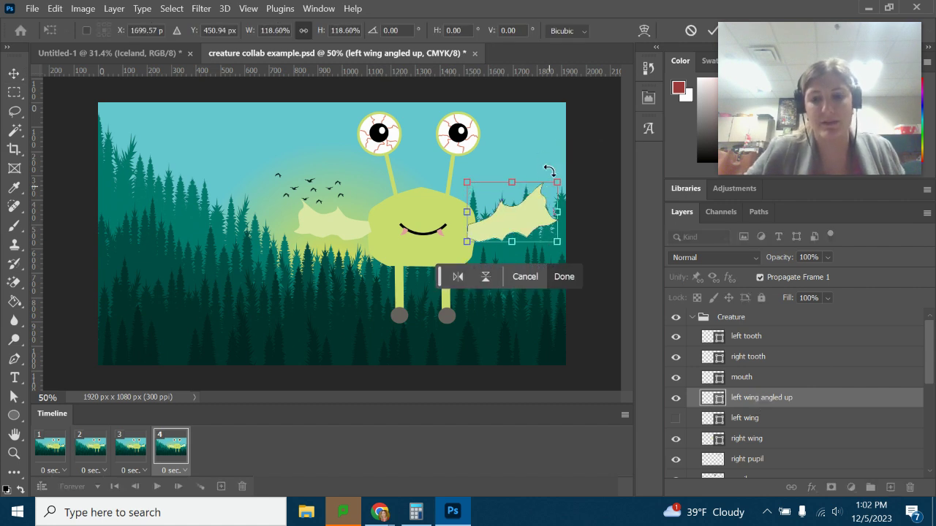
key(Return)
Step: Click through the four frames to compare the wing positions
click(49, 446)
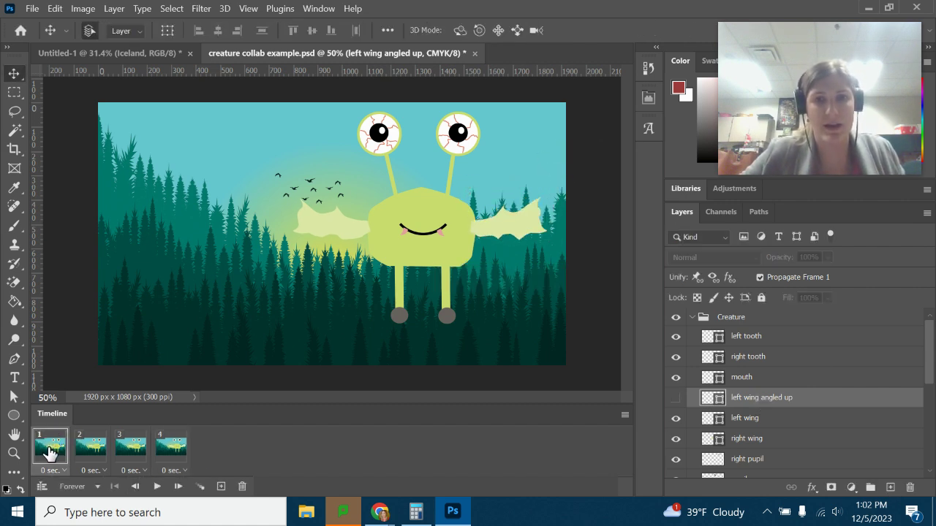
click(122, 448)
click(172, 448)
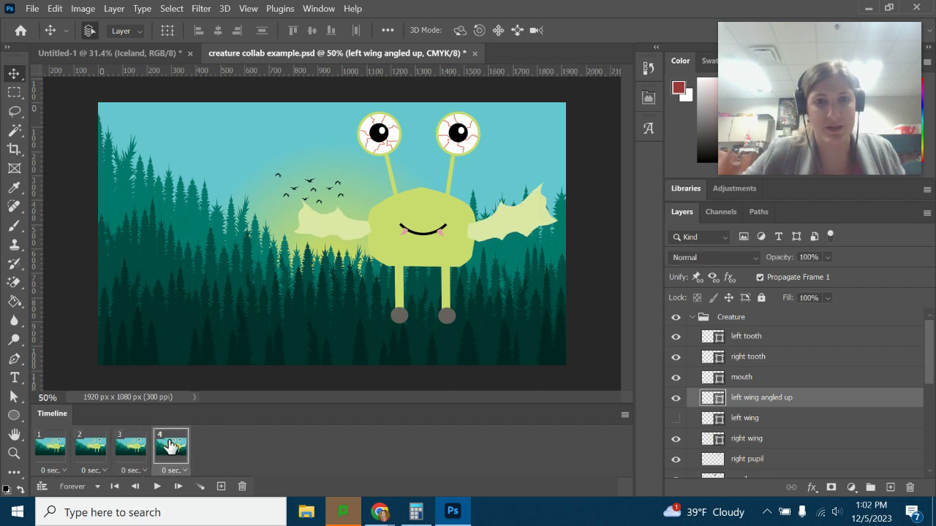
click(133, 449)
click(91, 446)
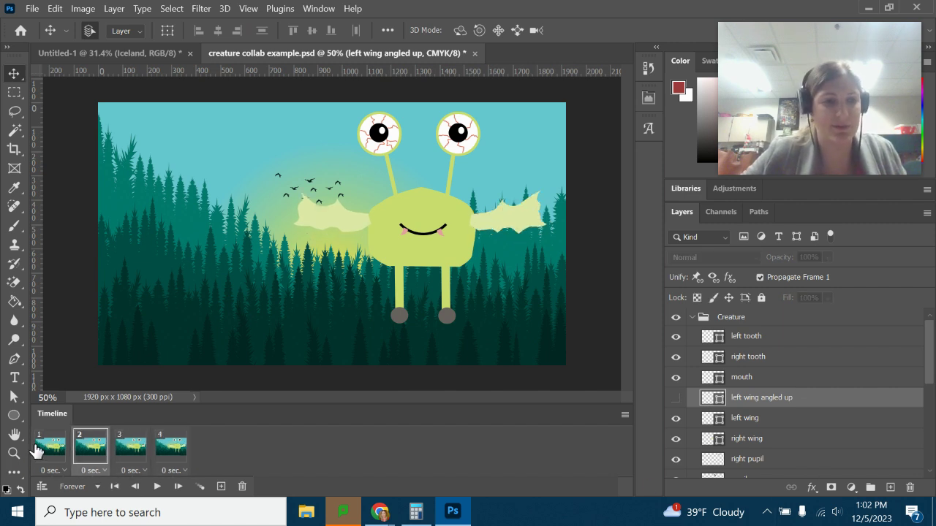
Step: Step through the frames again to check the flapping, then play and stop the animation
click(36, 448)
click(132, 451)
click(175, 449)
click(90, 448)
click(49, 448)
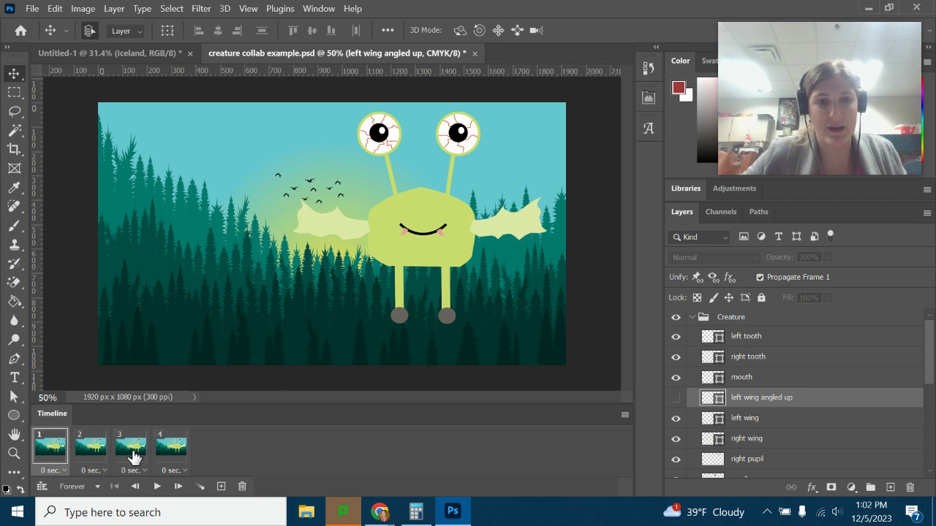
click(131, 448)
click(172, 448)
click(157, 487)
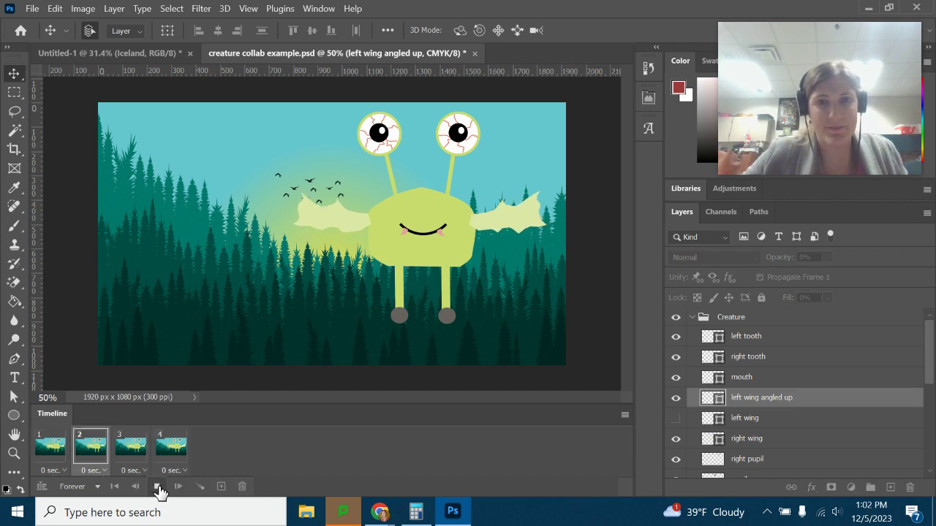
click(158, 487)
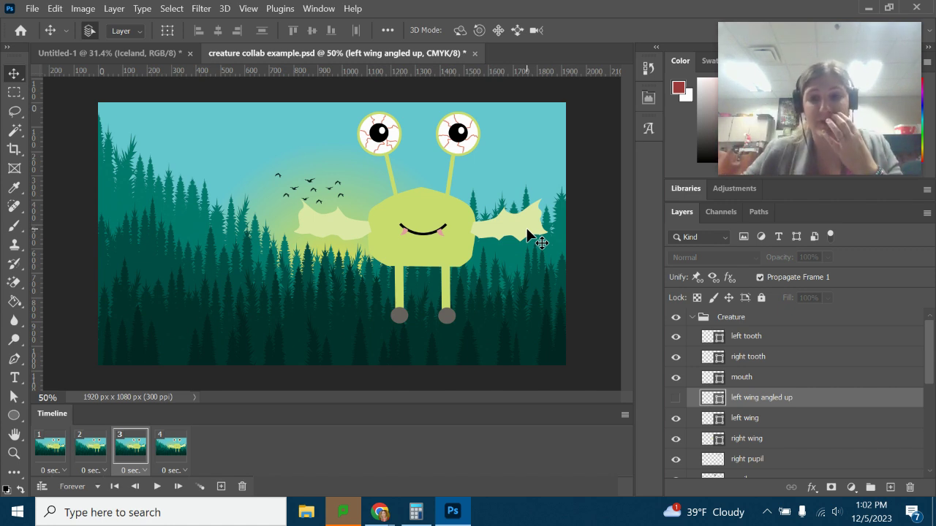
Step: Duplicate the mouth layer into 'mouth copy' and go to animation frame 4
click(753, 378)
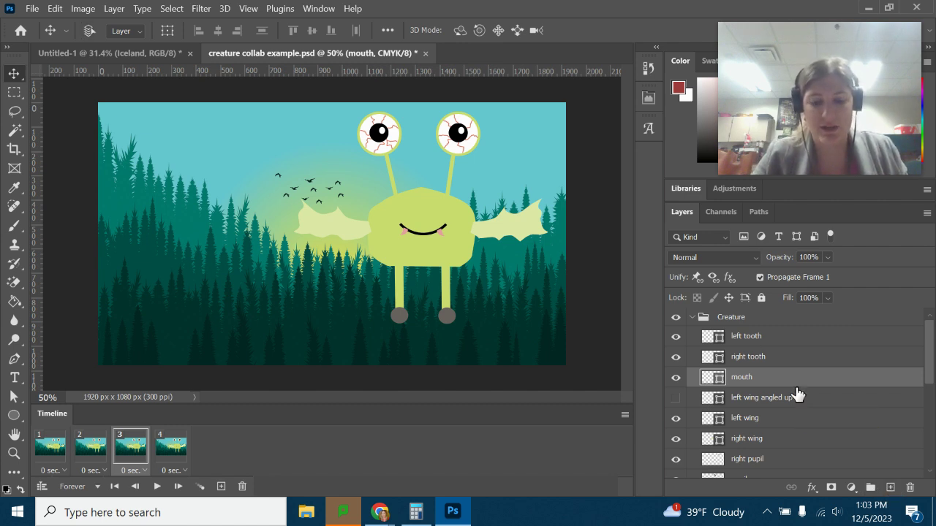
key(ctrl+j)
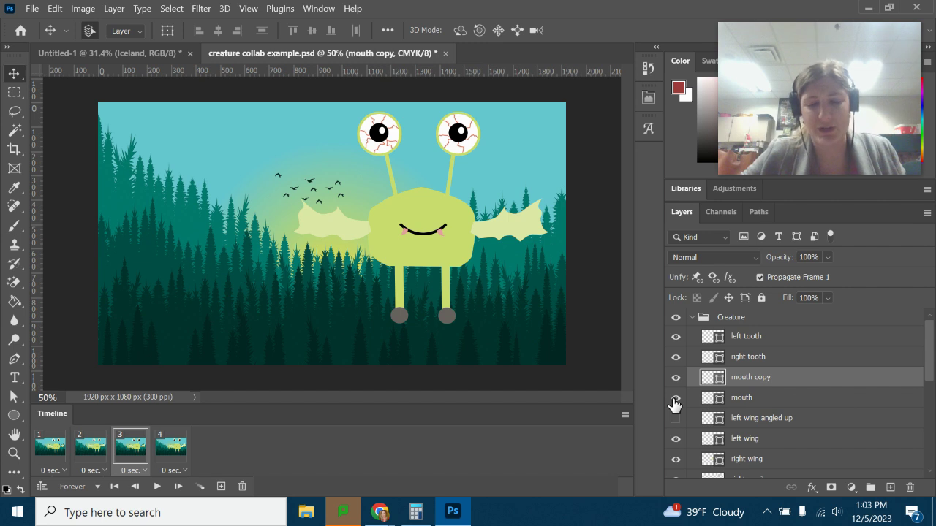
click(165, 451)
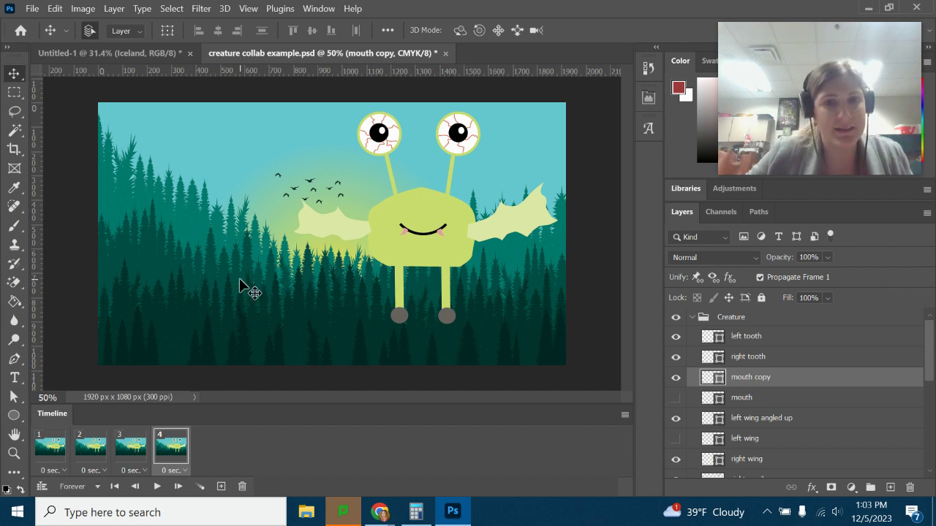
Step: Sample the paint colour with the Eyedropper, return to the Brush, and add a new empty layer
click(14, 225)
click(14, 187)
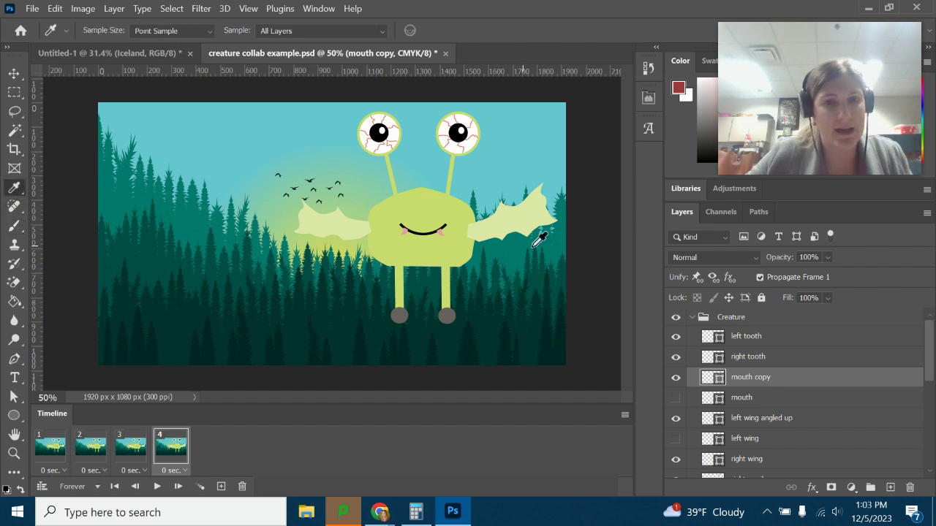
click(10, 226)
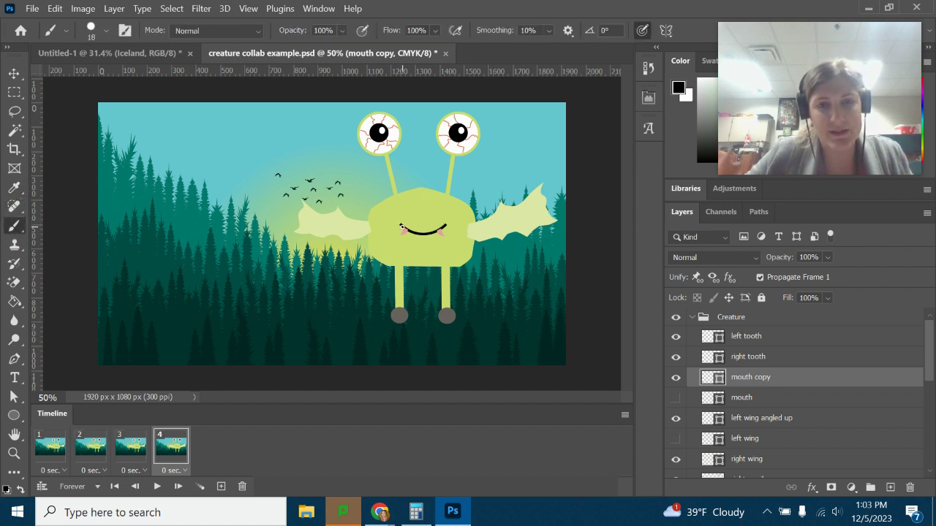
key(ctrl+shift+alt+n)
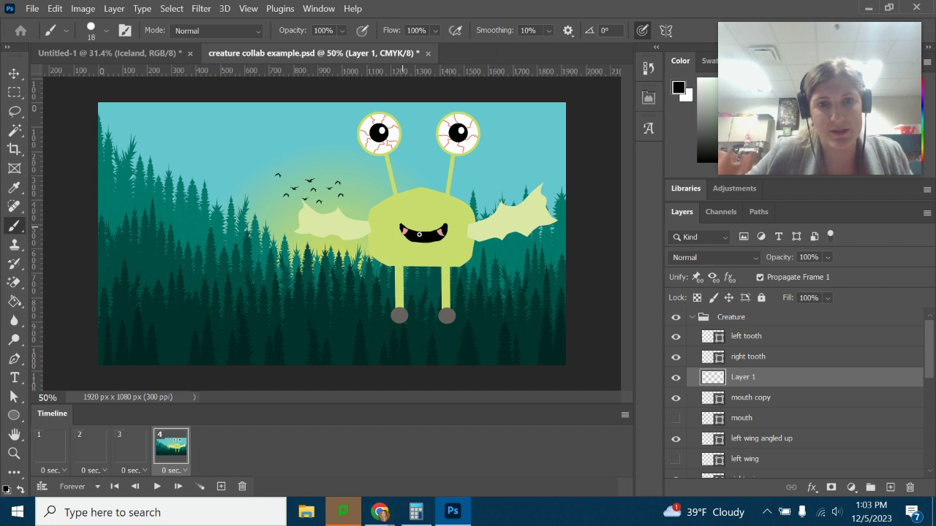
Step: Rename Layer 1 to 'mouth pafrtially open' and toggle layer visibility to compare the painted mouth
double_click(744, 377)
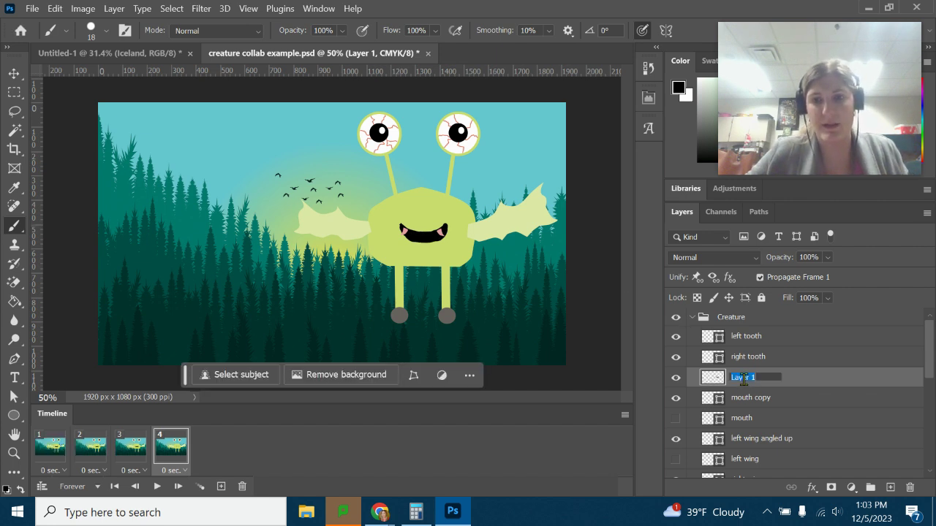
text(mouth pafr)
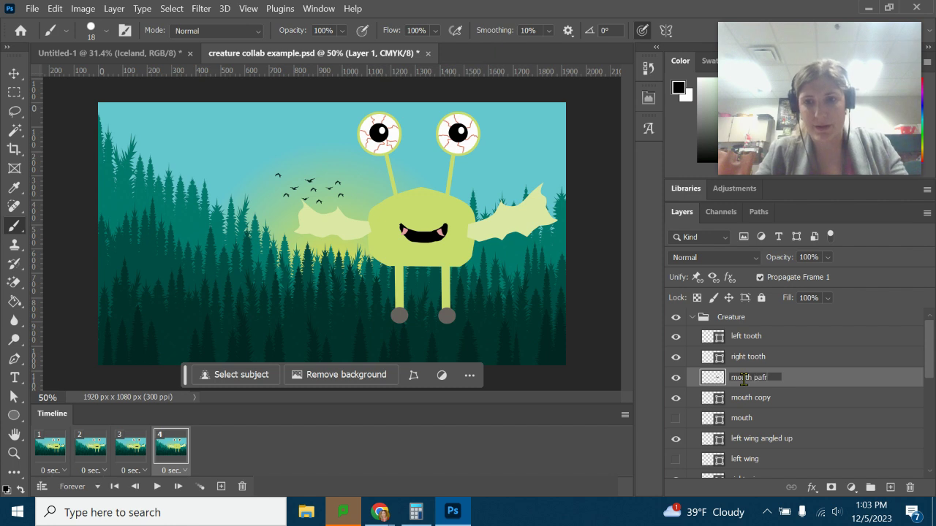
text(tially open)
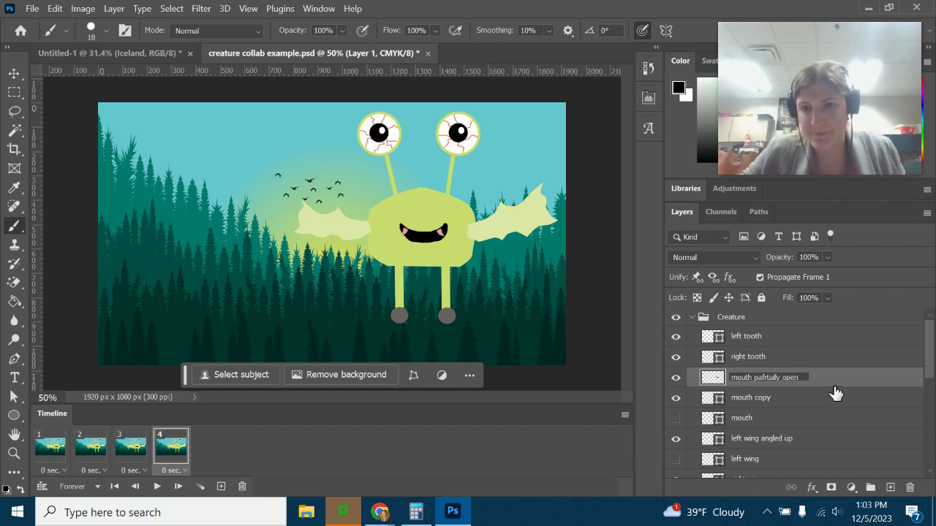
key(Return)
click(675, 377)
click(676, 377)
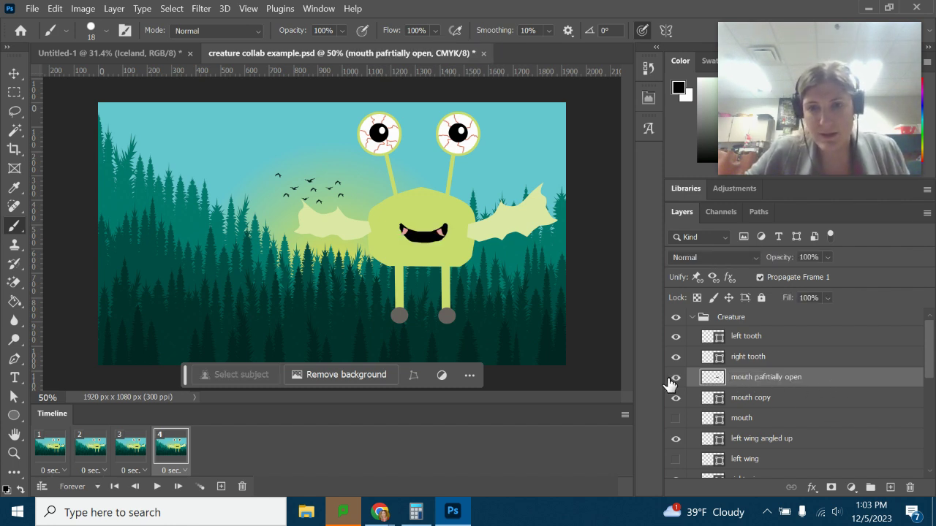
click(749, 402)
click(751, 380)
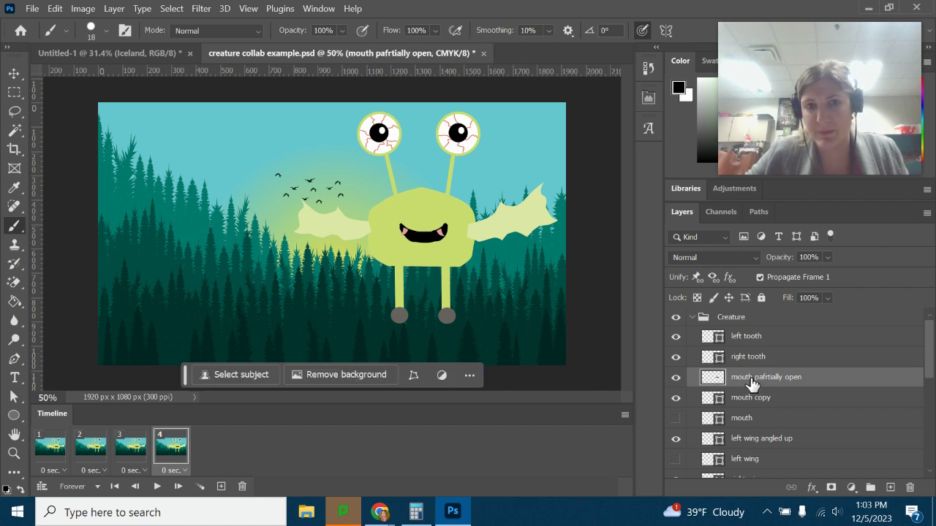
click(676, 397)
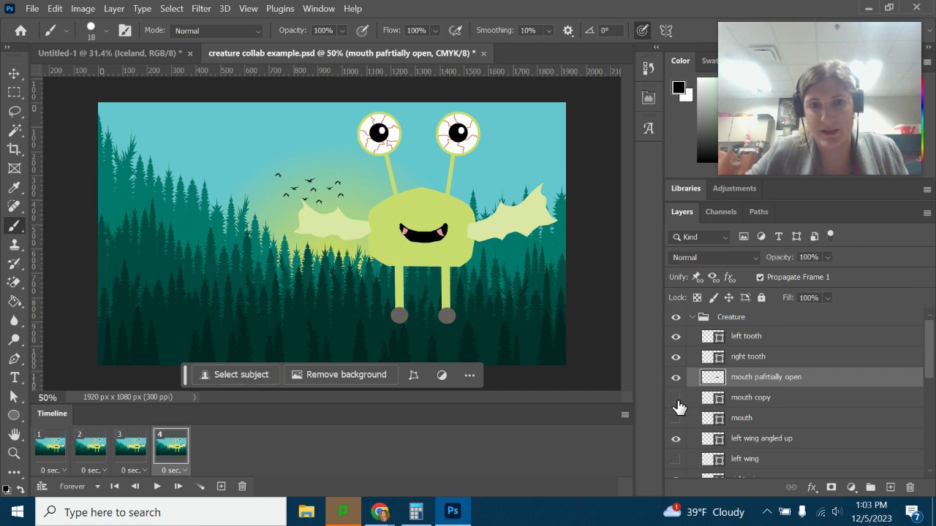
click(677, 400)
Step: Rasterize the mouth copy layer into a pixel layer
right_click(756, 374)
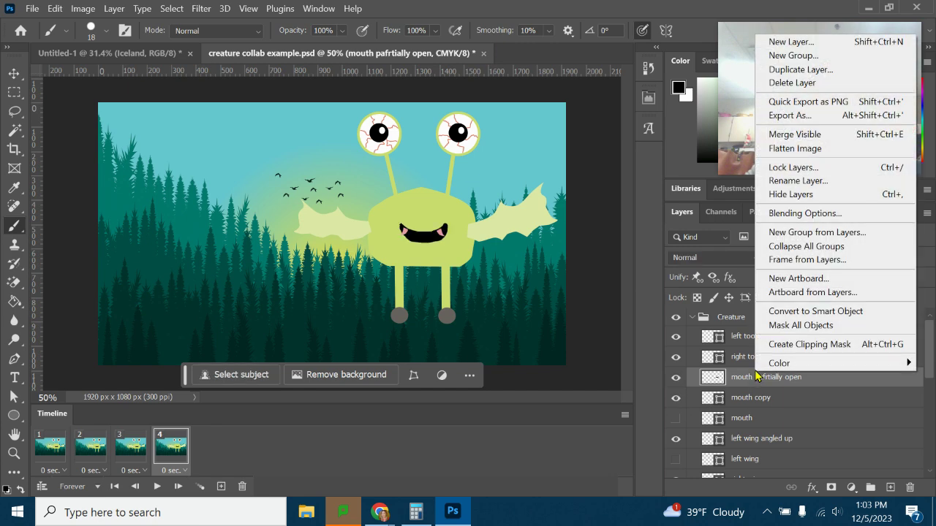
click(740, 396)
right_click(740, 397)
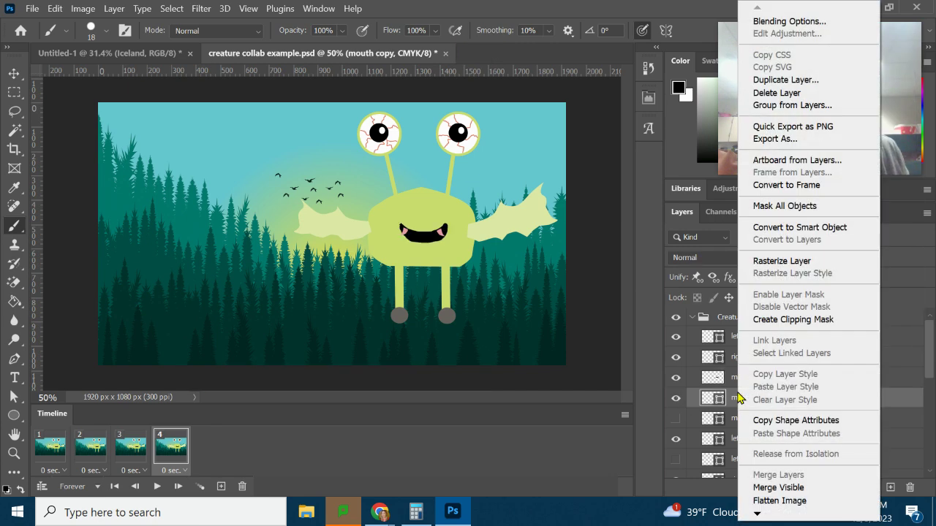
click(780, 261)
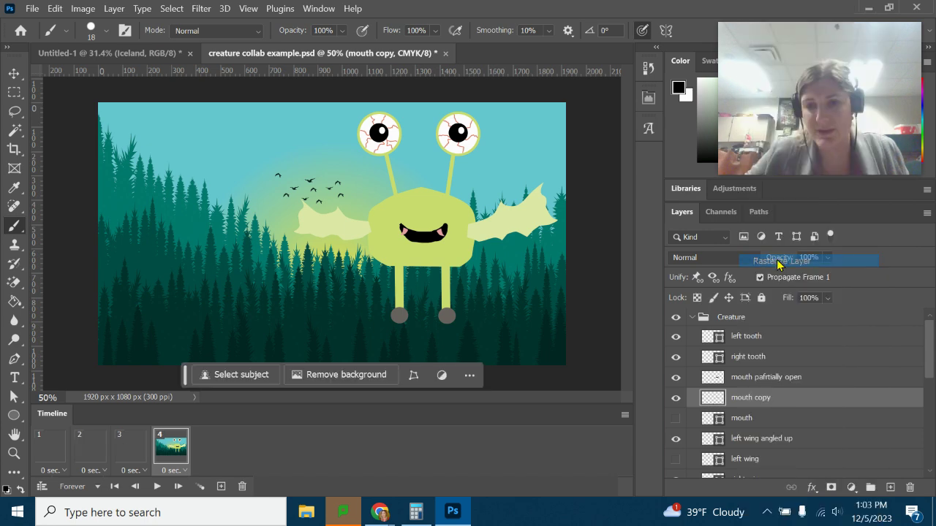
Step: Merge the painted layer into mouth copy, name it 'mouth partially open', and duplicate it
right_click(764, 383)
click(802, 130)
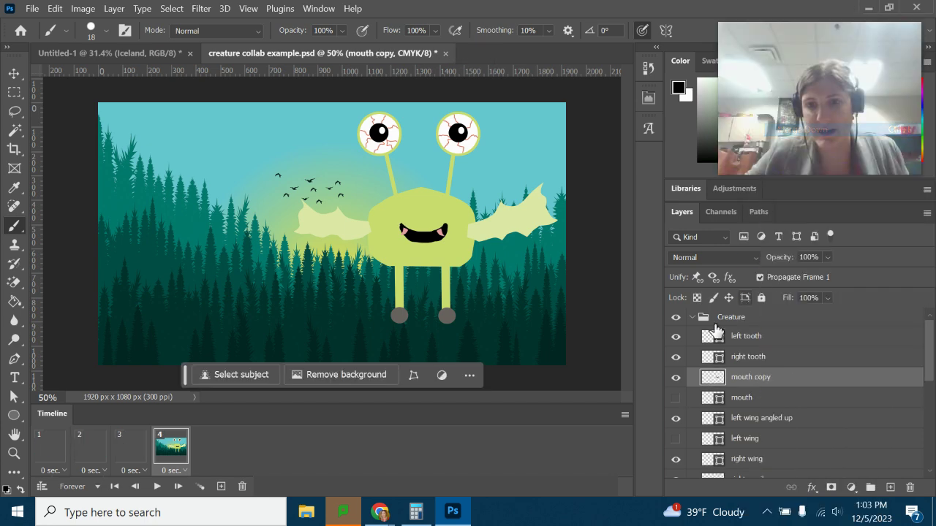
double_click(749, 377)
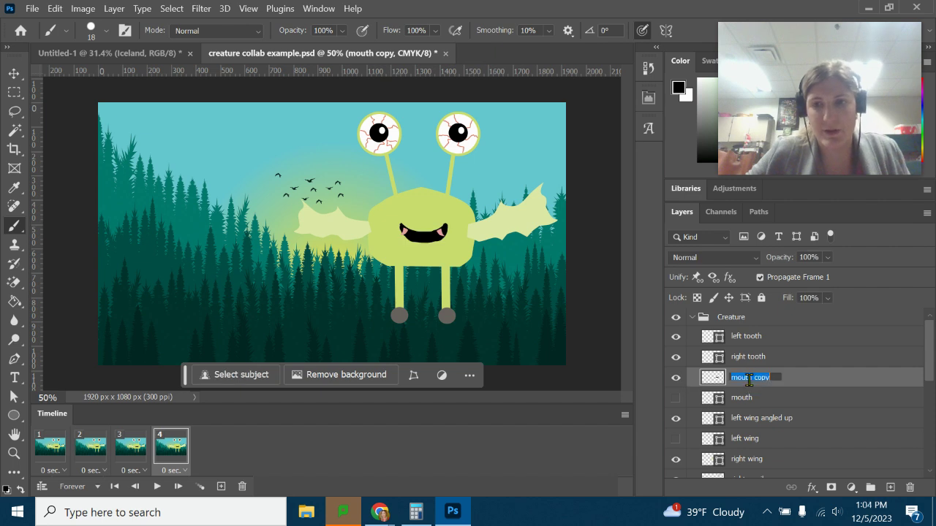
click(778, 378)
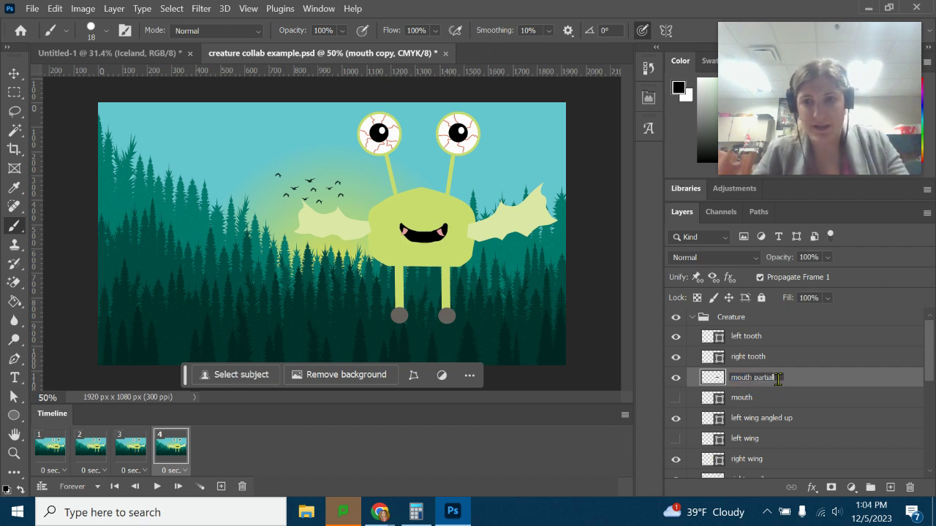
key(Return)
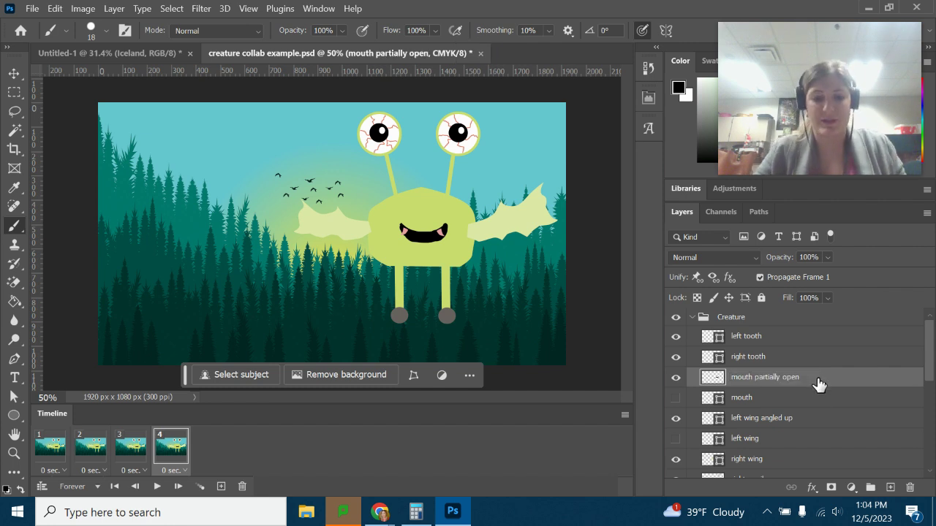
key(ctrl+j)
Step: Hide the original partially open mouth and rename the copy 'mouth open all the way'
click(676, 399)
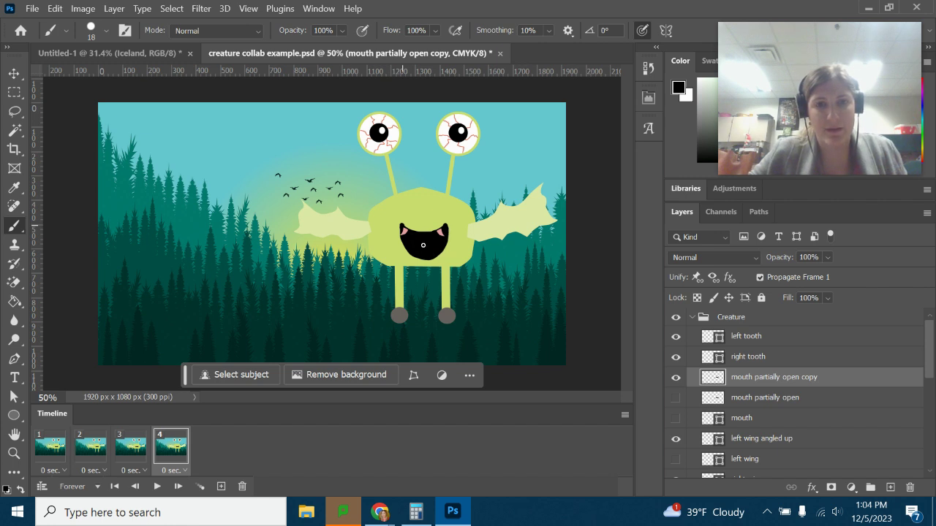
double_click(757, 377)
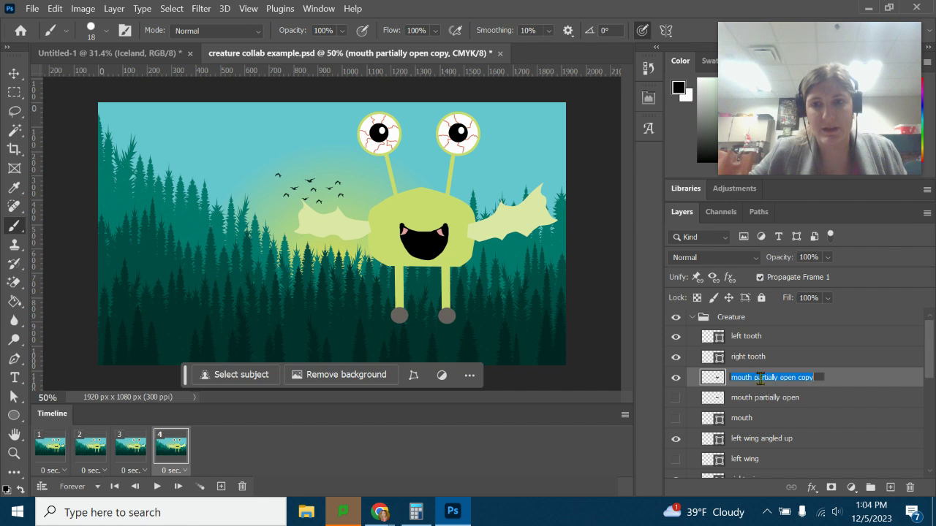
text(mouth open all the way)
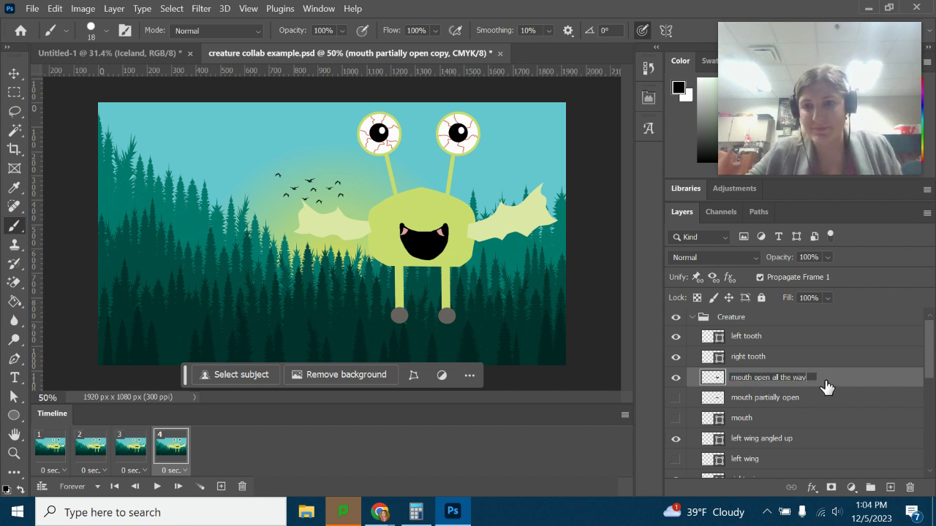
Step: Confirm the 'mouth open all the way' name and hide both open-mouth layers in frame 1
key(Return)
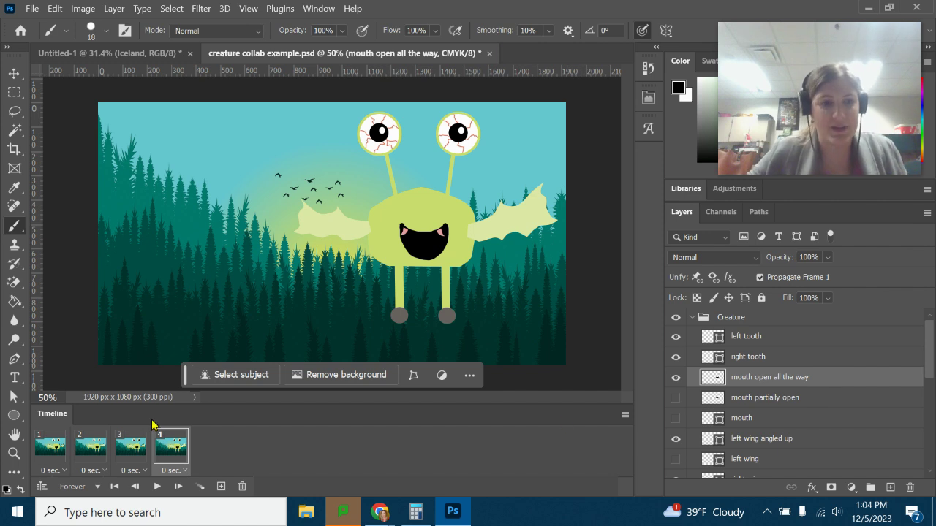
click(57, 449)
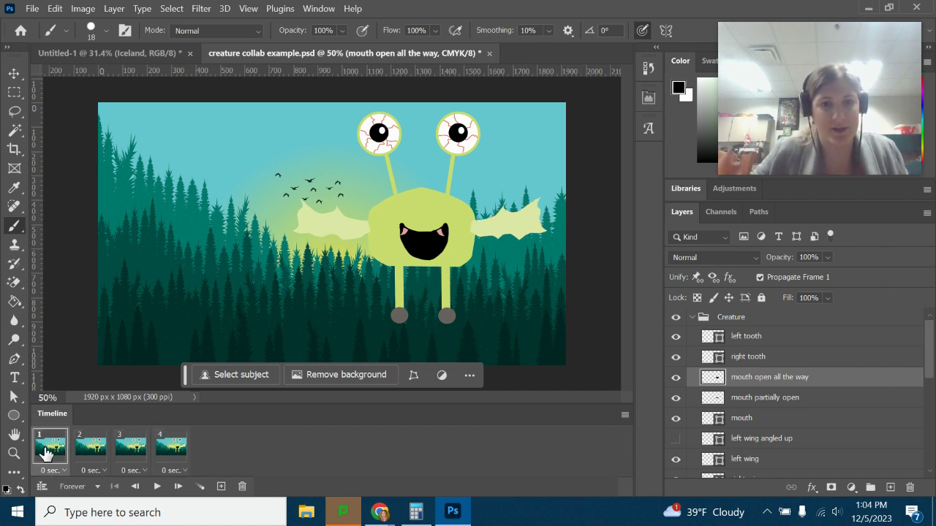
click(675, 378)
click(676, 398)
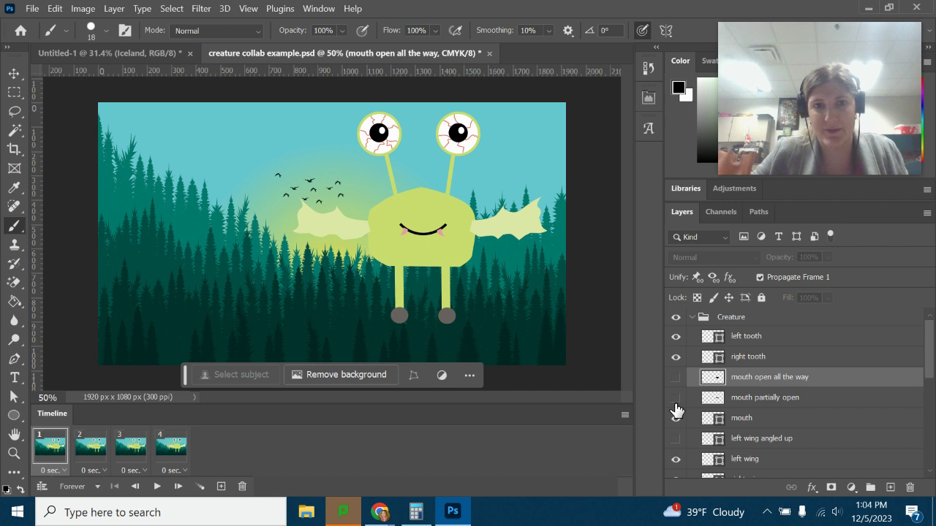
Step: Show the partially open mouth in frame 2, the fully open mouth in frames 3–4, then preview playback
click(83, 449)
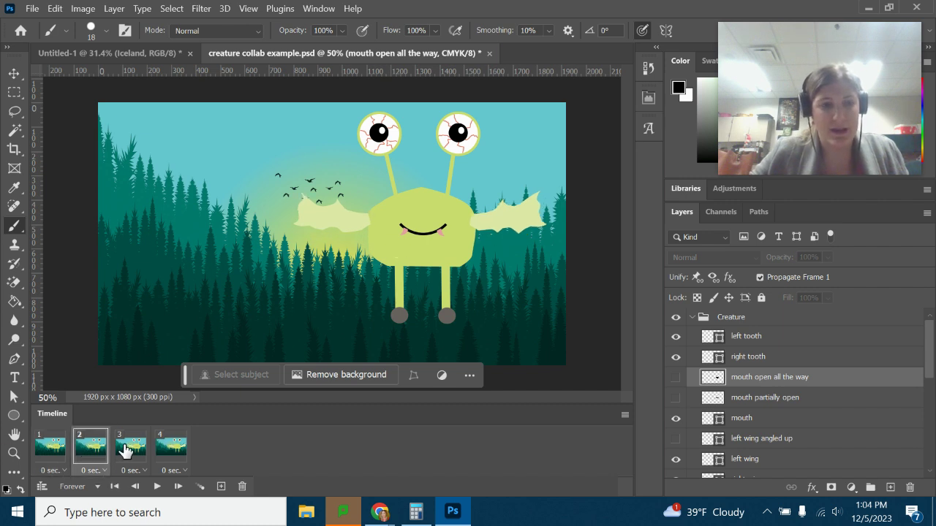
click(676, 398)
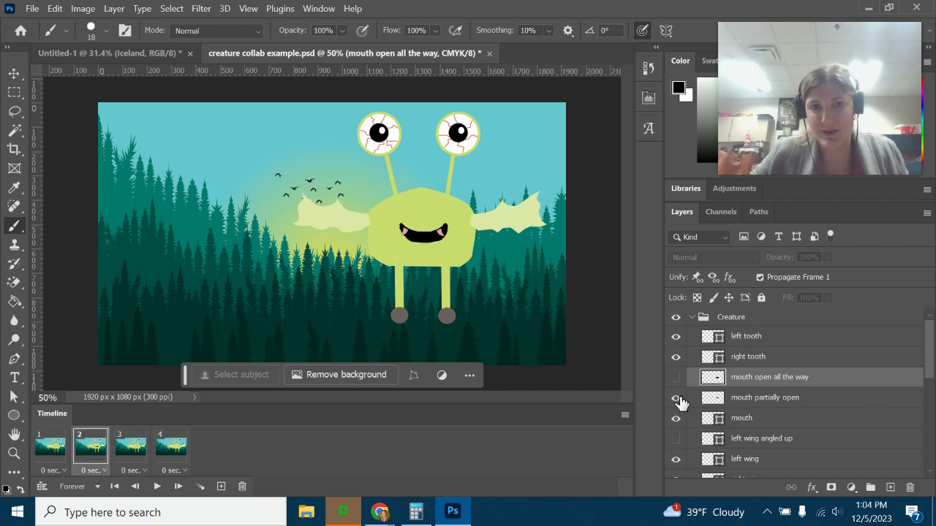
click(136, 452)
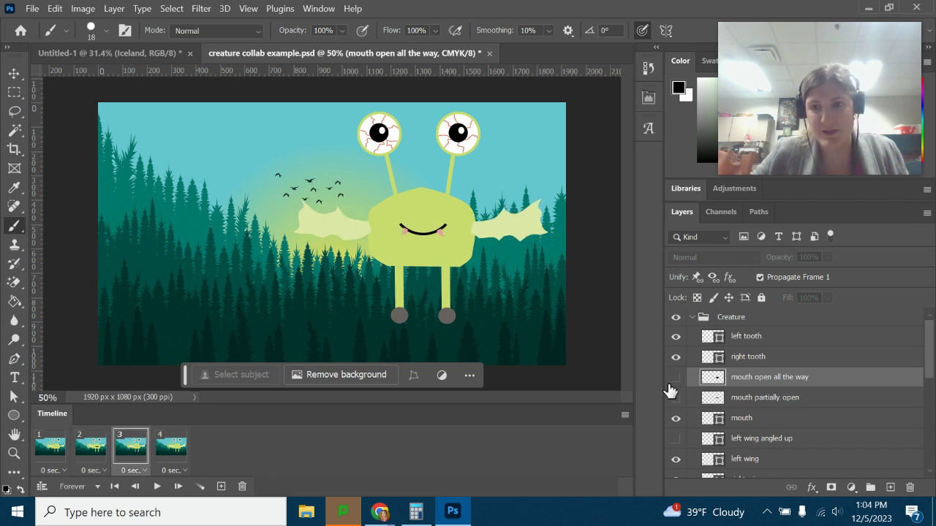
click(674, 377)
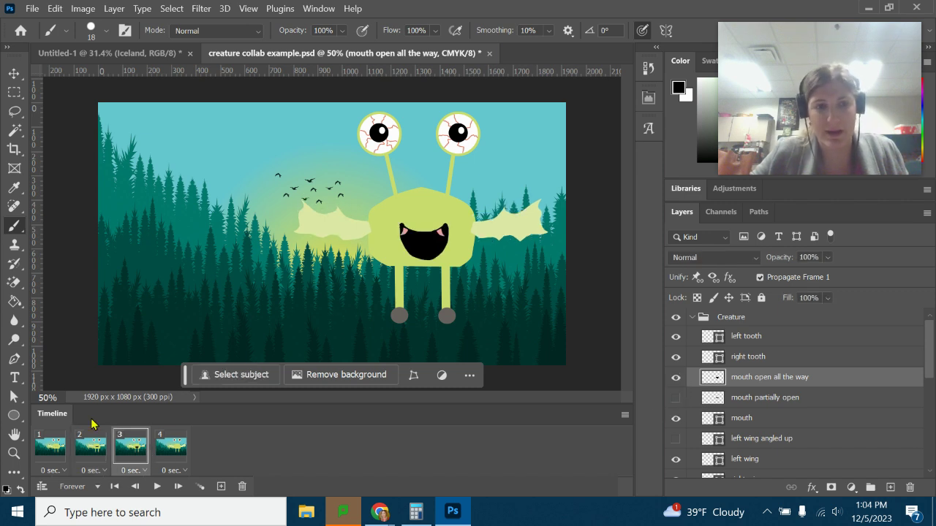
click(173, 448)
click(675, 378)
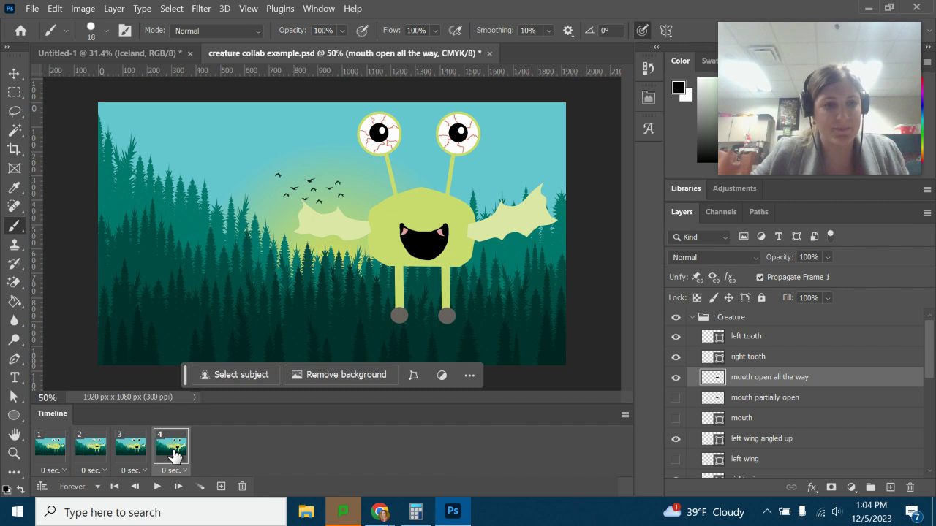
click(157, 487)
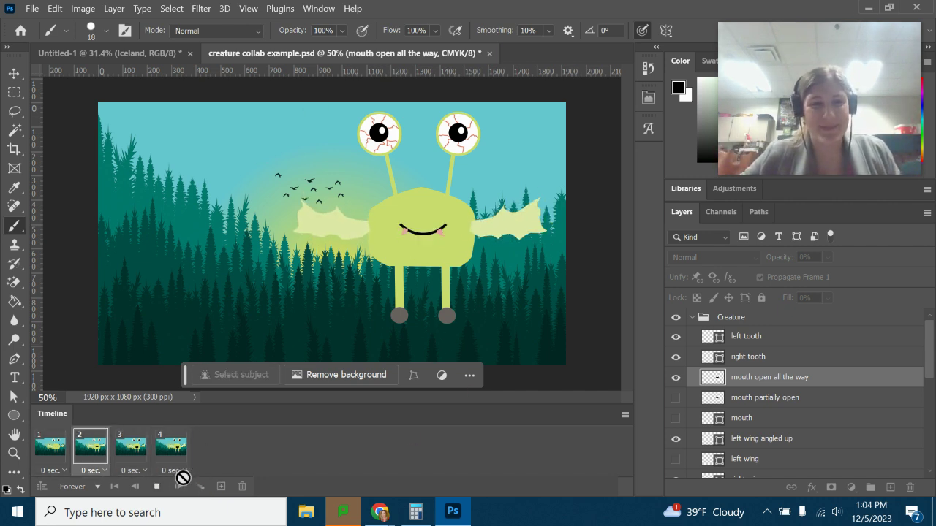
click(157, 487)
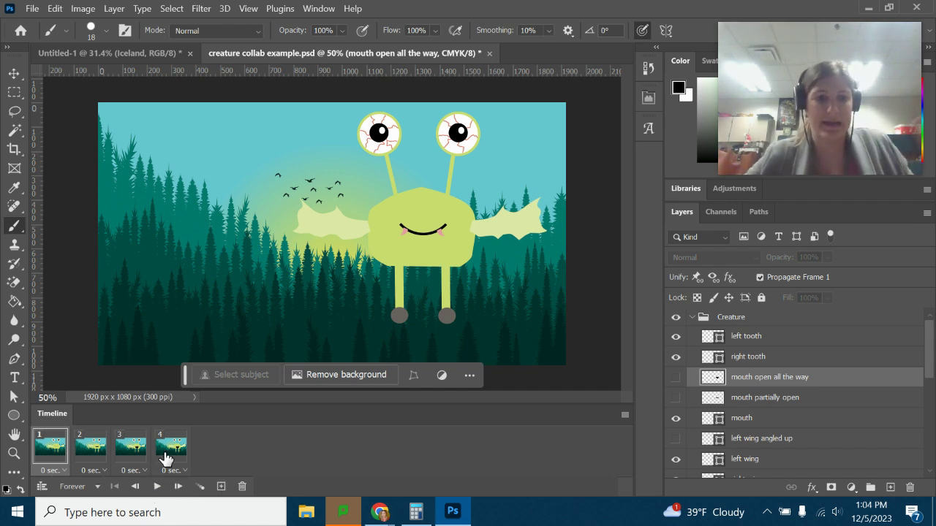
Step: Add frame 5 from frame 4 and shift all creature layers, left tooth to main body, left
click(159, 456)
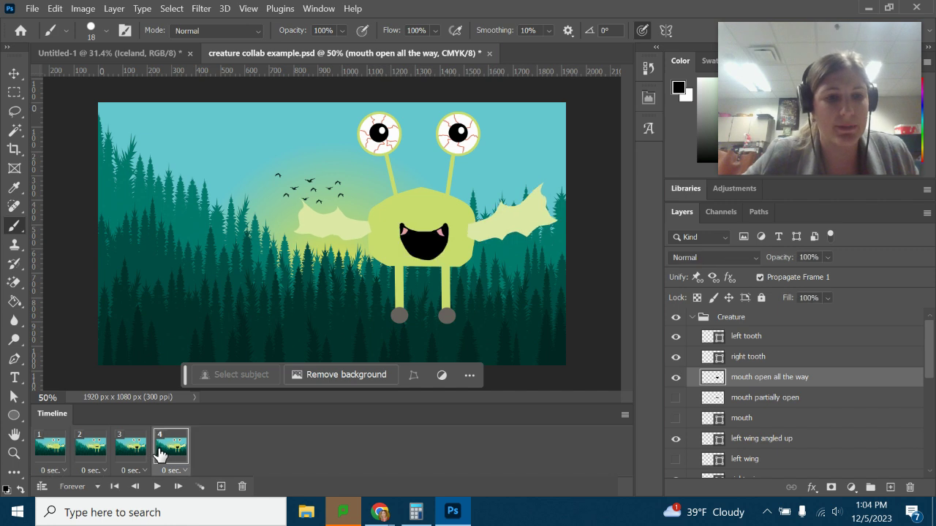
click(221, 486)
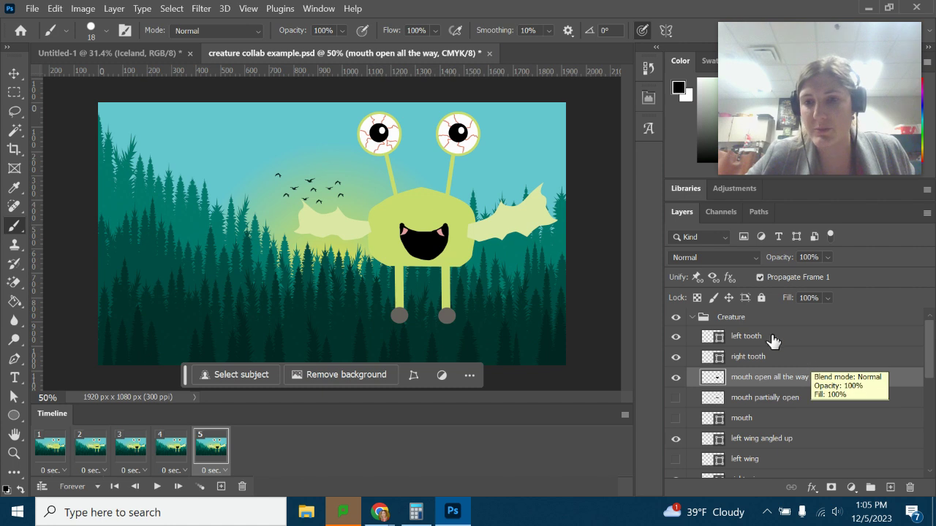
click(692, 317)
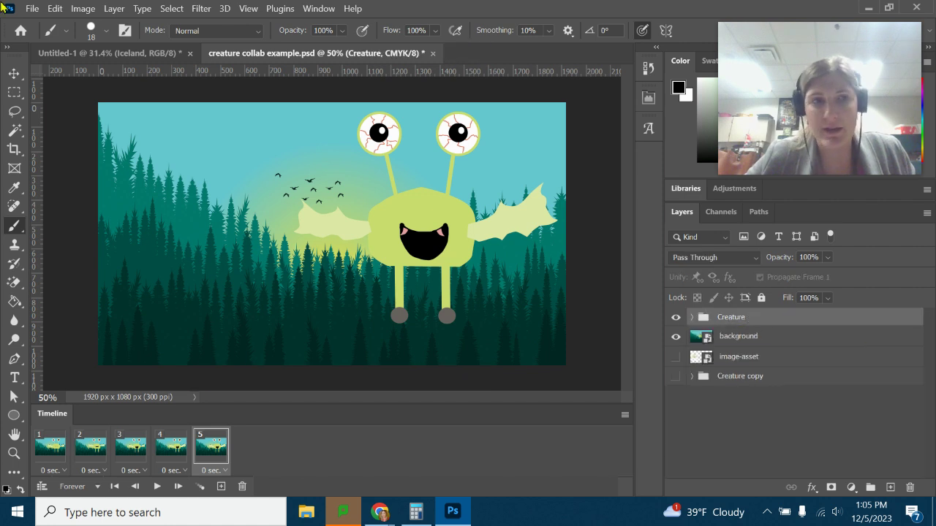
click(13, 75)
drag(461, 235, 437, 231)
scroll(800, 333, up, 6)
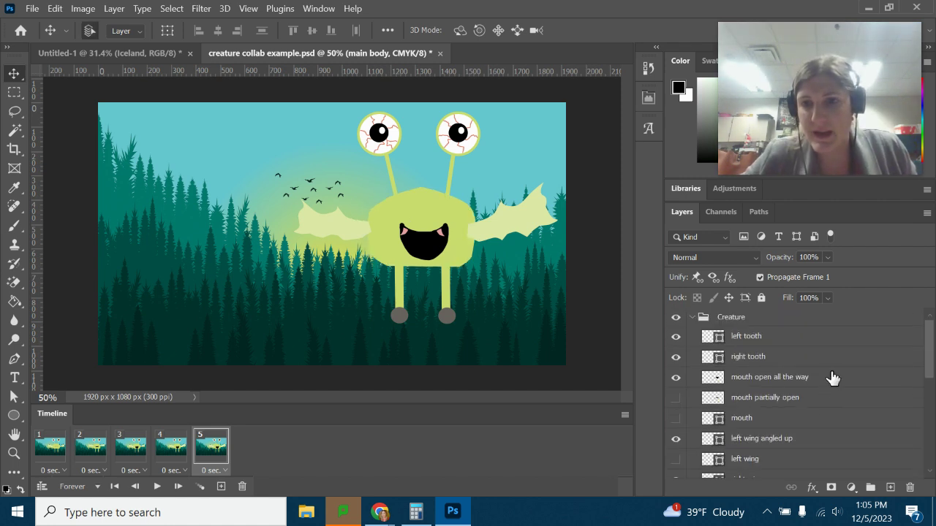
click(770, 336)
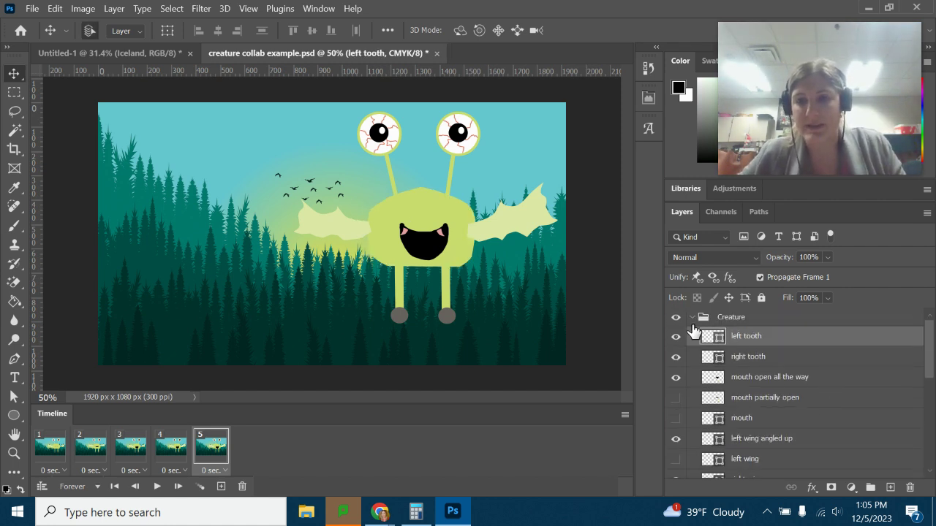
scroll(746, 362, down, 6)
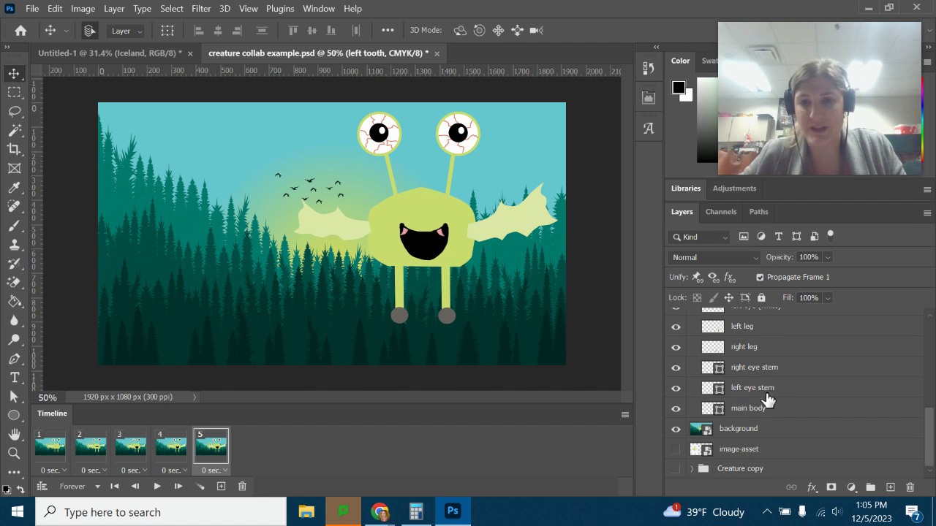
shift+click(753, 409)
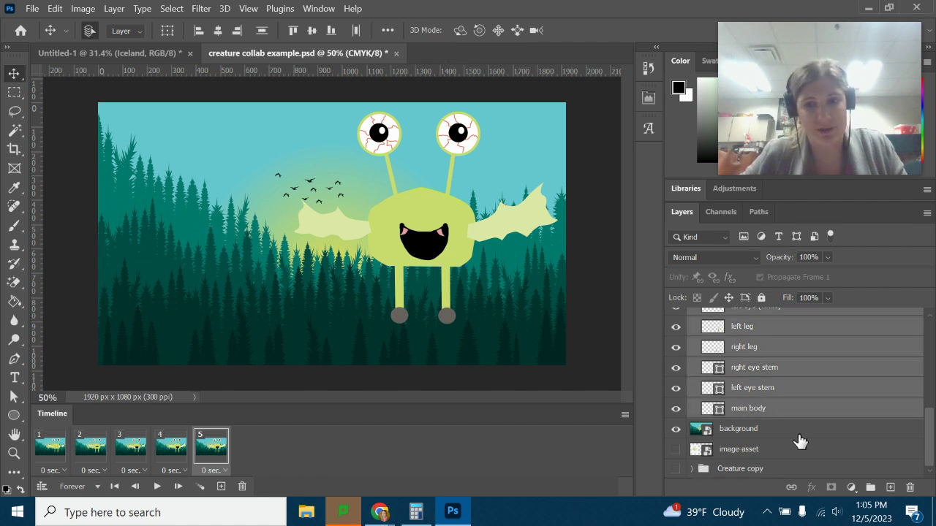
scroll(761, 373, up, 6)
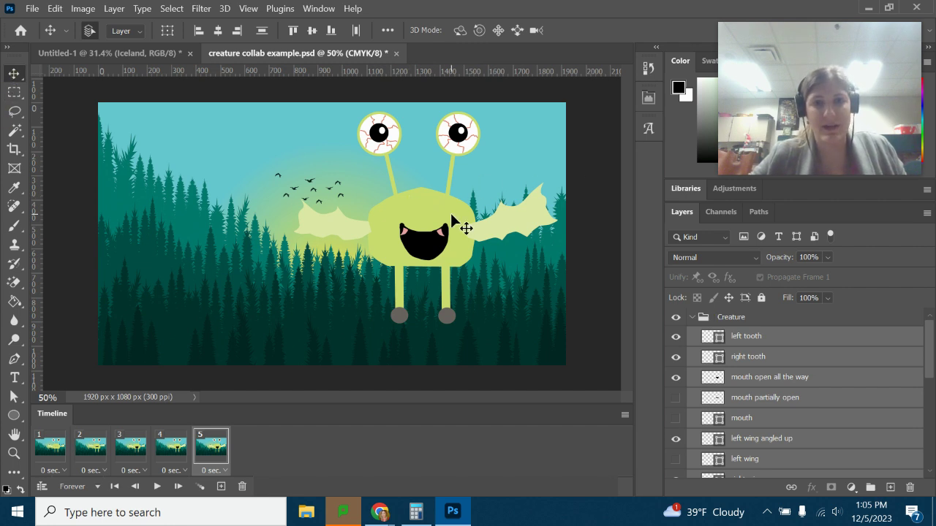
drag(449, 220, 419, 224)
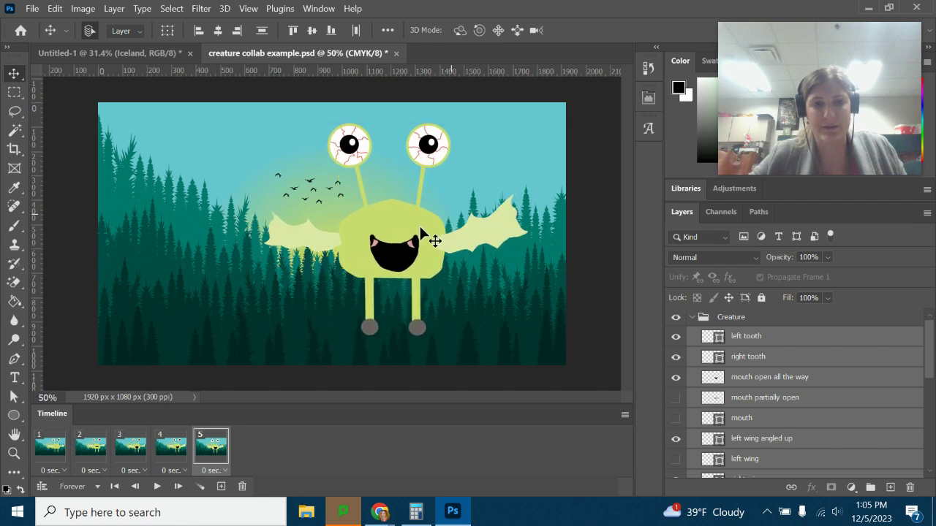
Step: Add frames 6 to 10, moving the creature further left across the forest in each
click(218, 486)
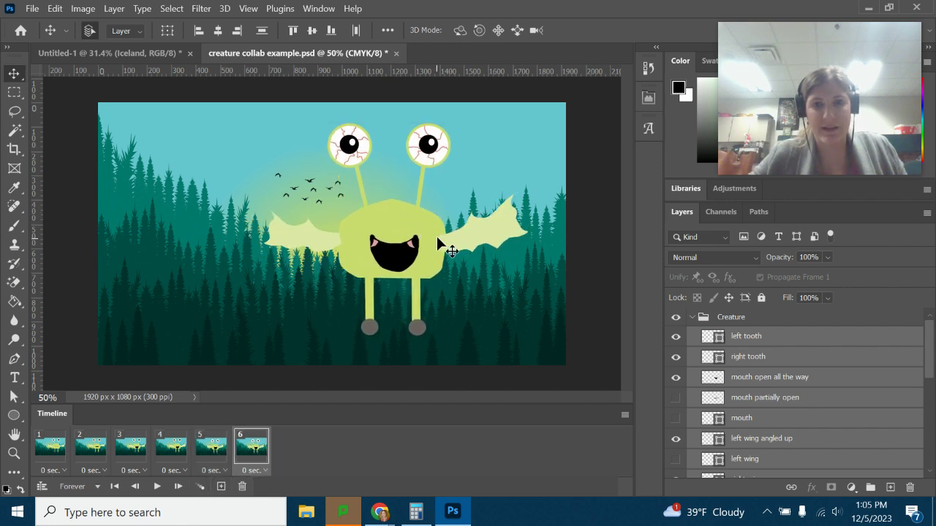
drag(429, 221, 401, 226)
click(221, 486)
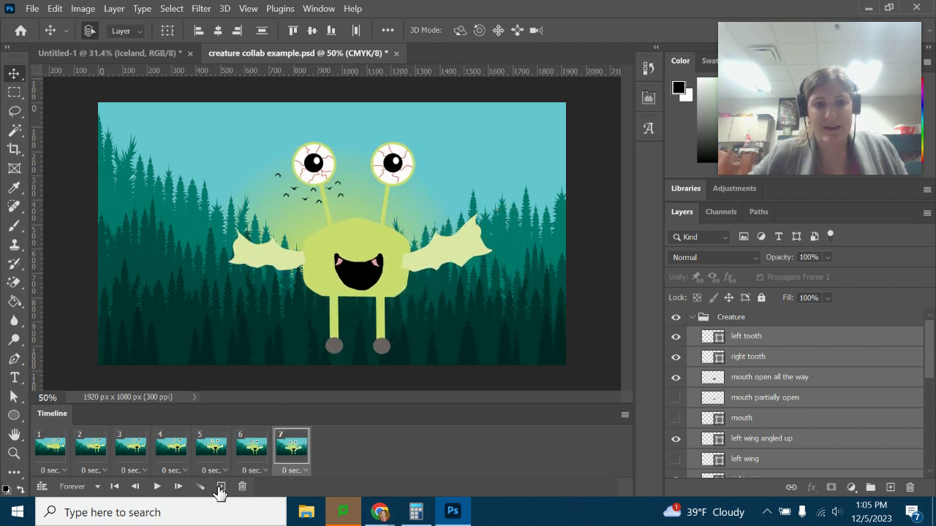
click(220, 486)
drag(366, 271, 329, 275)
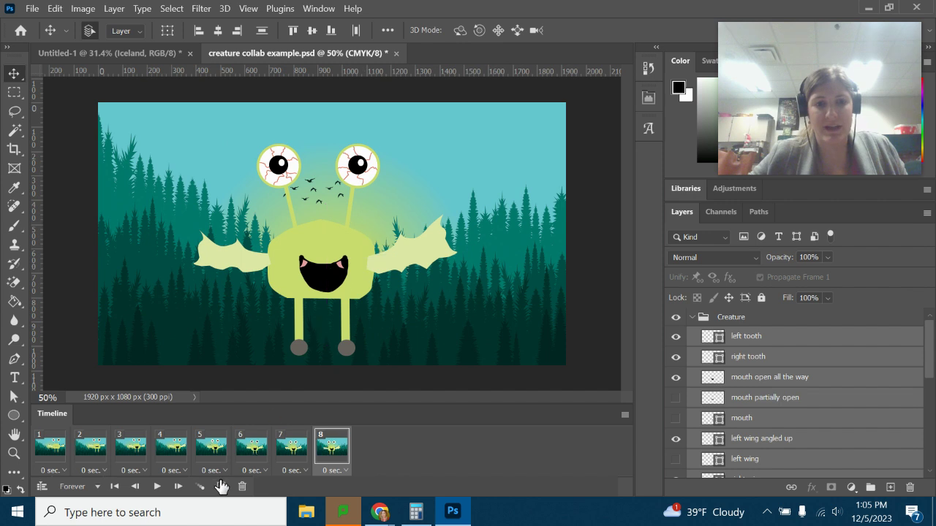
click(221, 486)
drag(358, 223, 330, 217)
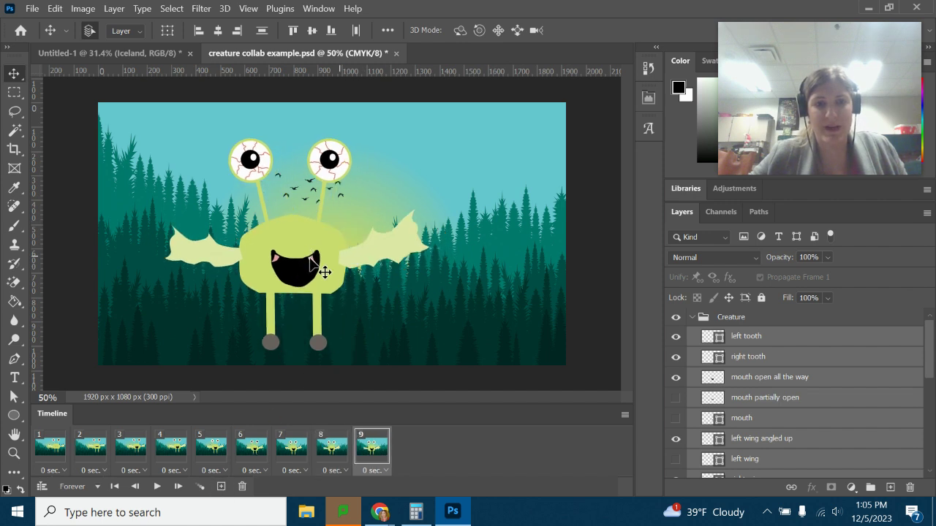
click(221, 486)
drag(307, 249, 388, 279)
Step: Add frames 11 through 16 as duplicates of the selected frame
click(220, 487)
click(221, 486)
click(221, 487)
click(221, 486)
click(221, 486)
click(221, 486)
click(220, 486)
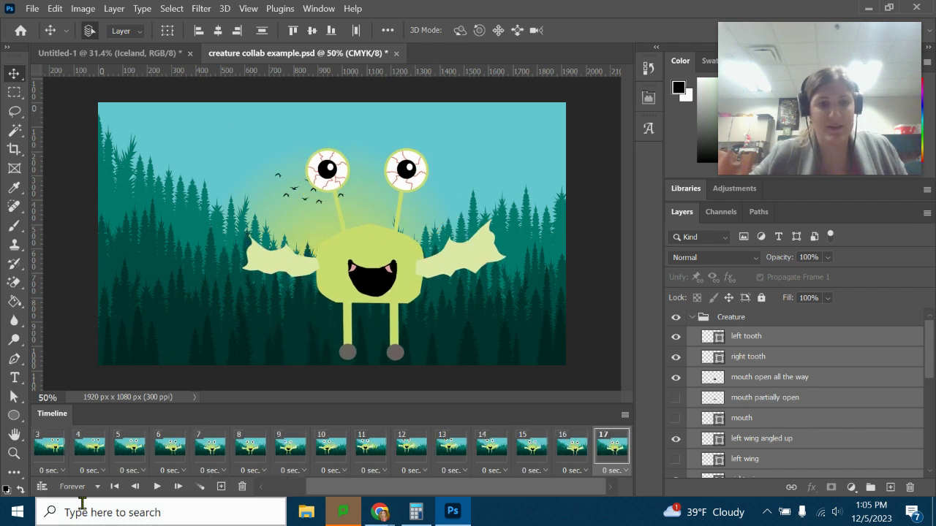
click(157, 487)
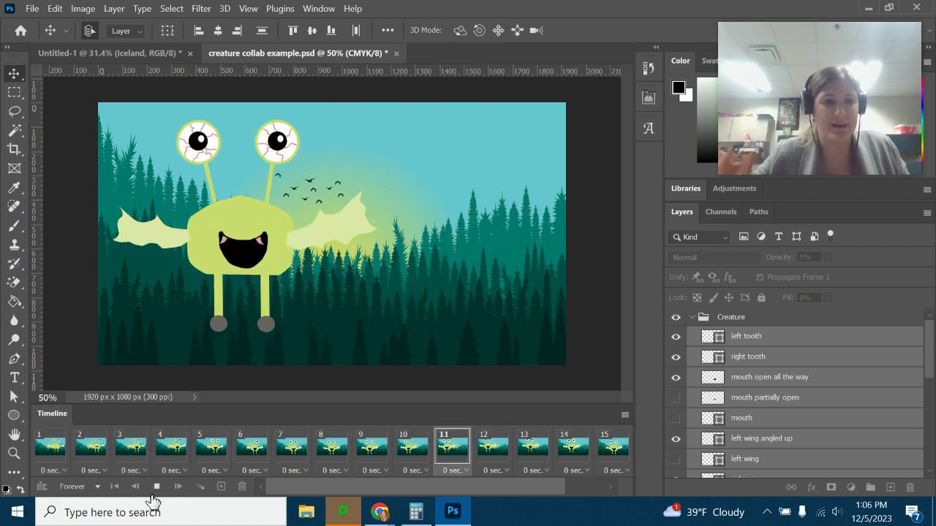
click(156, 487)
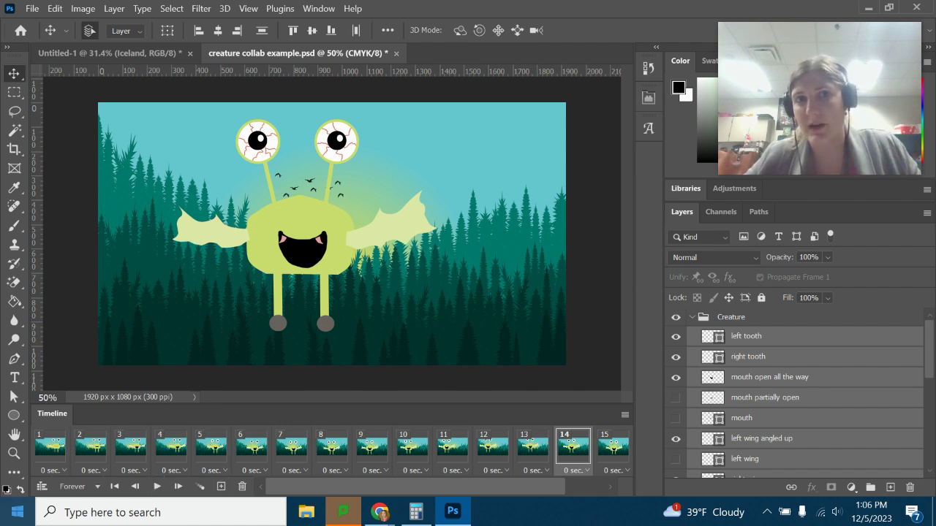
click(839, 335)
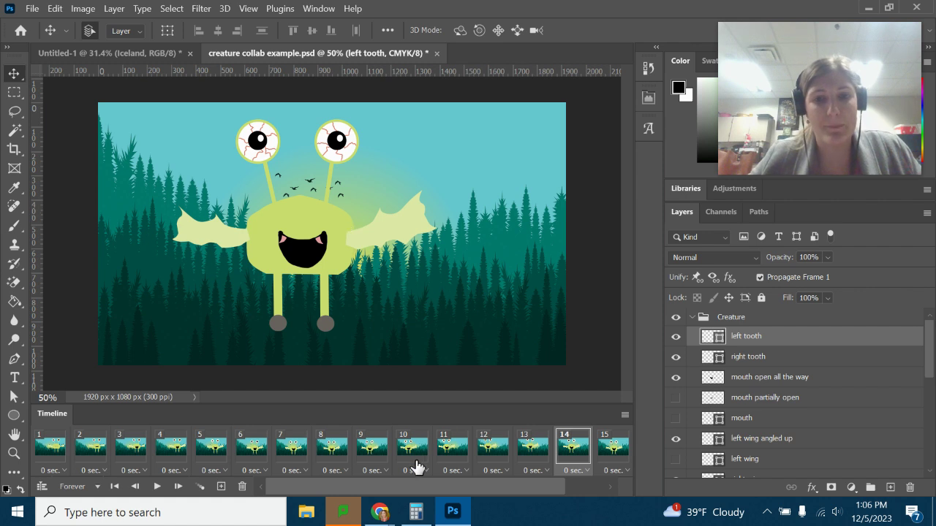
drag(317, 489, 243, 479)
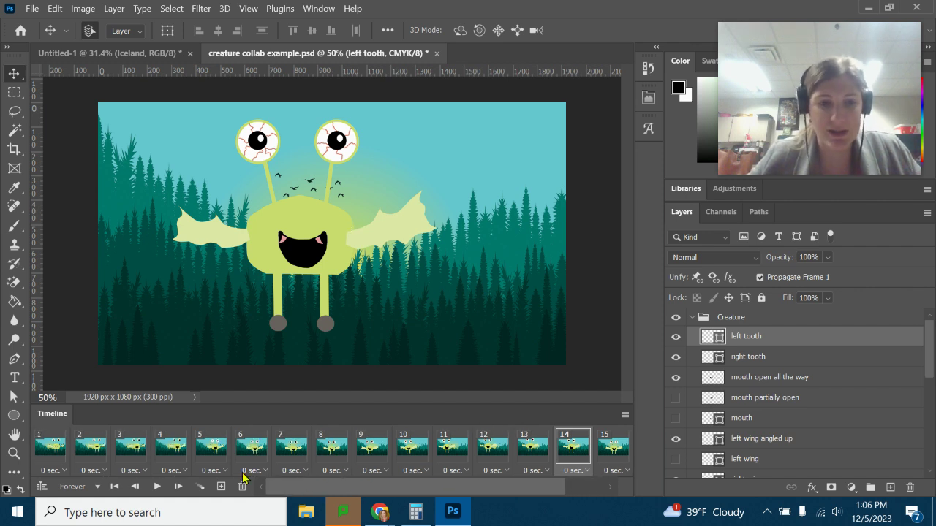
click(157, 487)
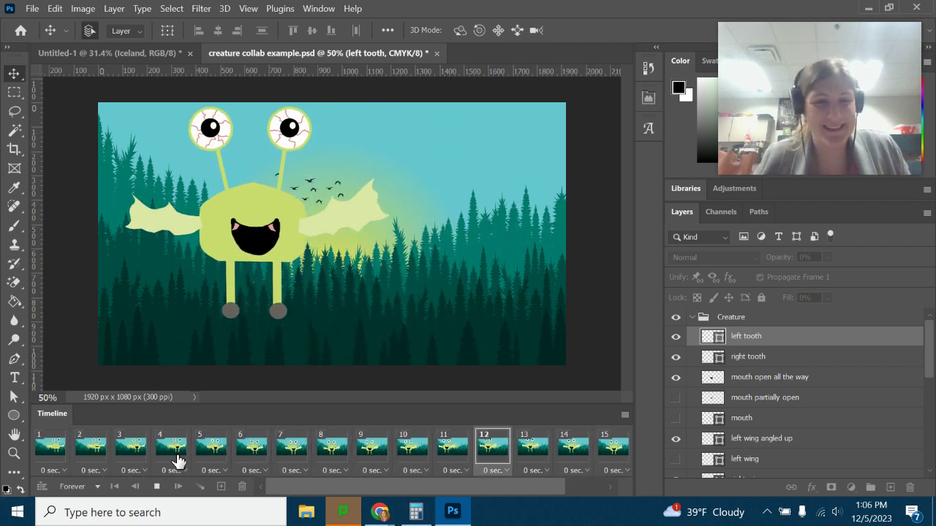
click(157, 488)
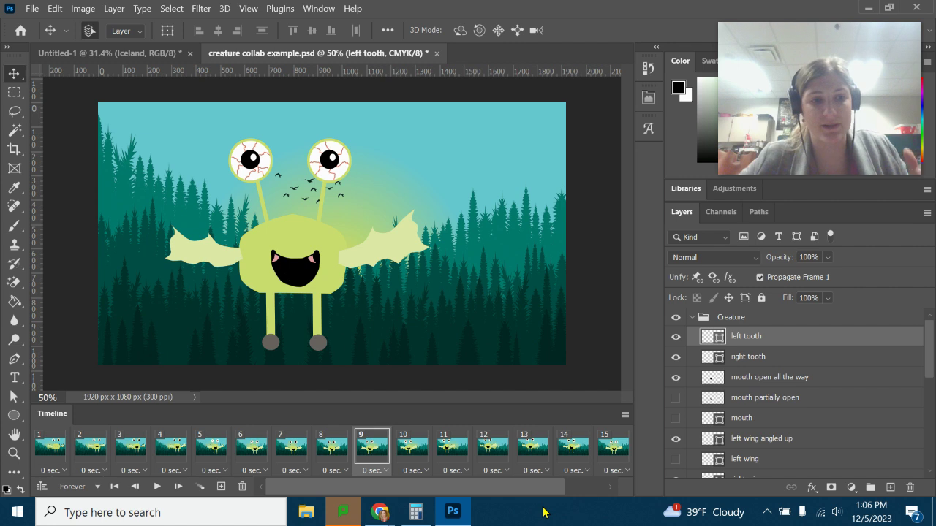
Step: Convert the frame animation to a video timeline, check its settings, then switch to the Pixabay forest page
click(41, 487)
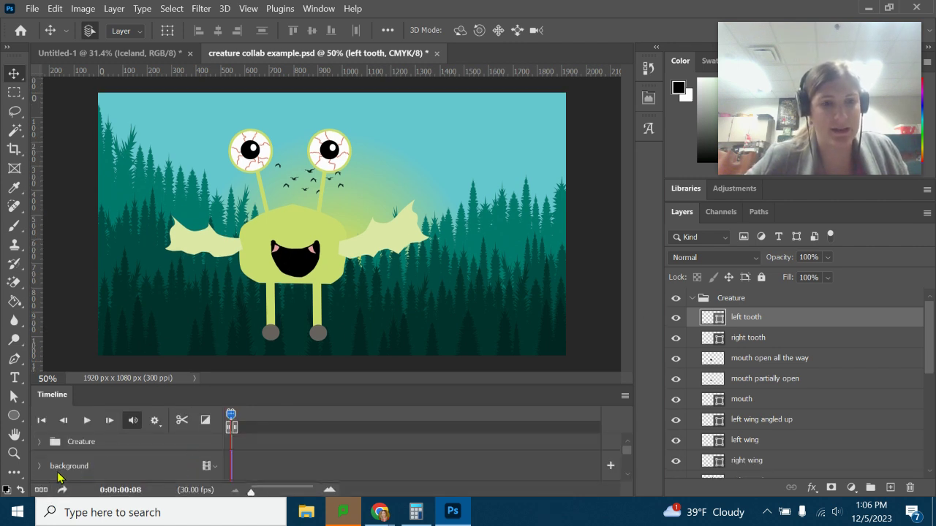
click(155, 421)
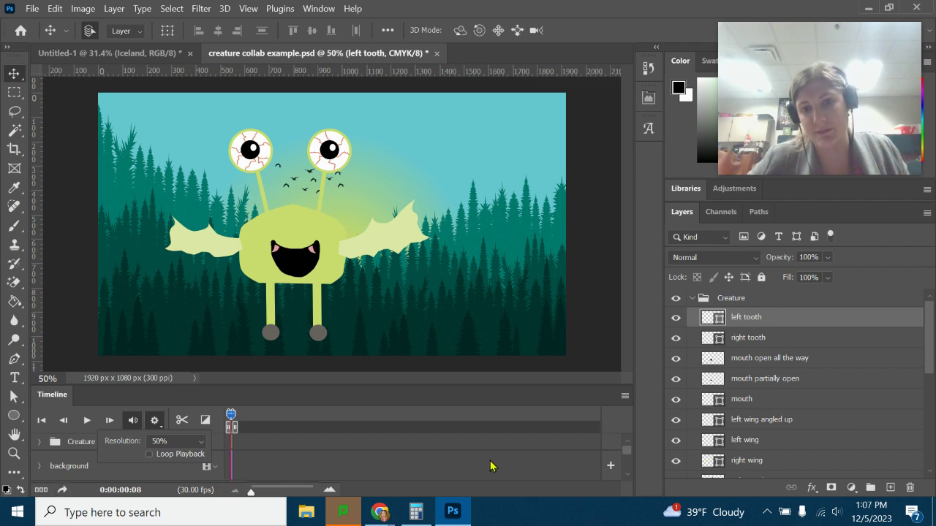
drag(629, 457, 634, 483)
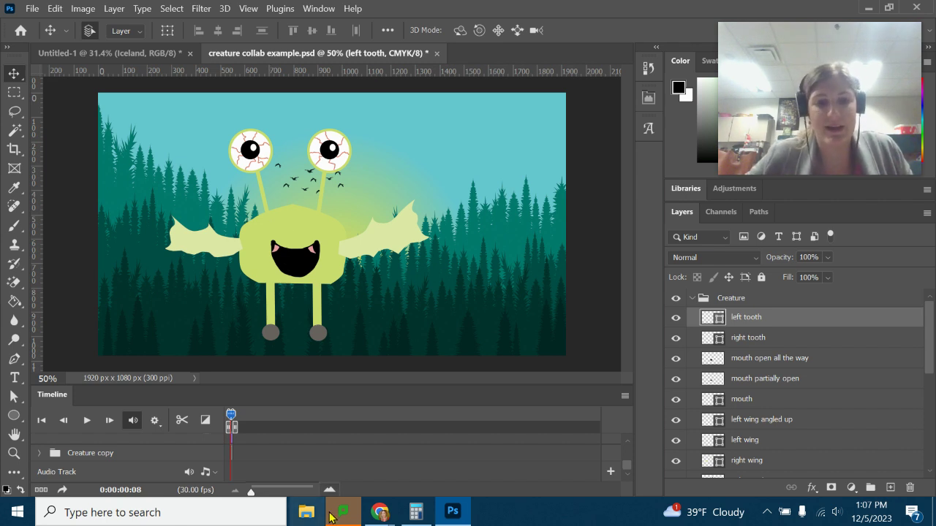
mouse_move(364, 503)
click(78, 447)
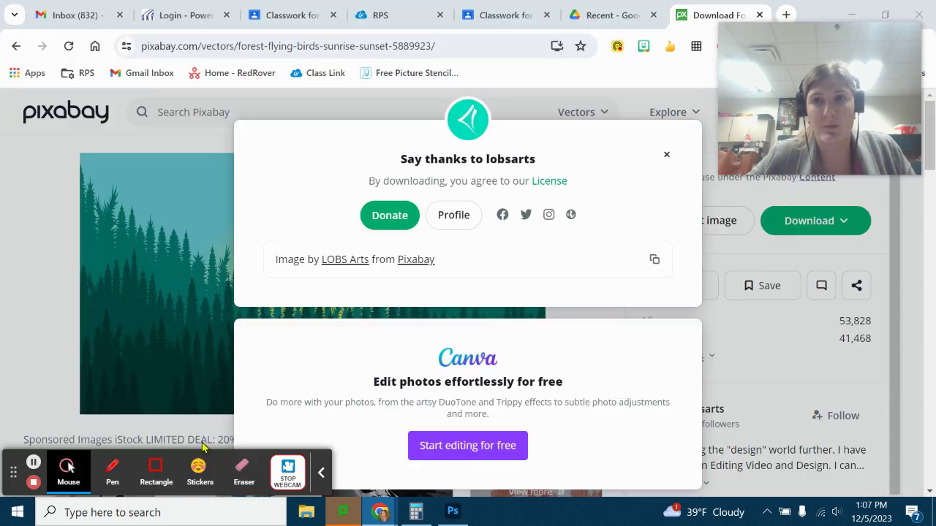